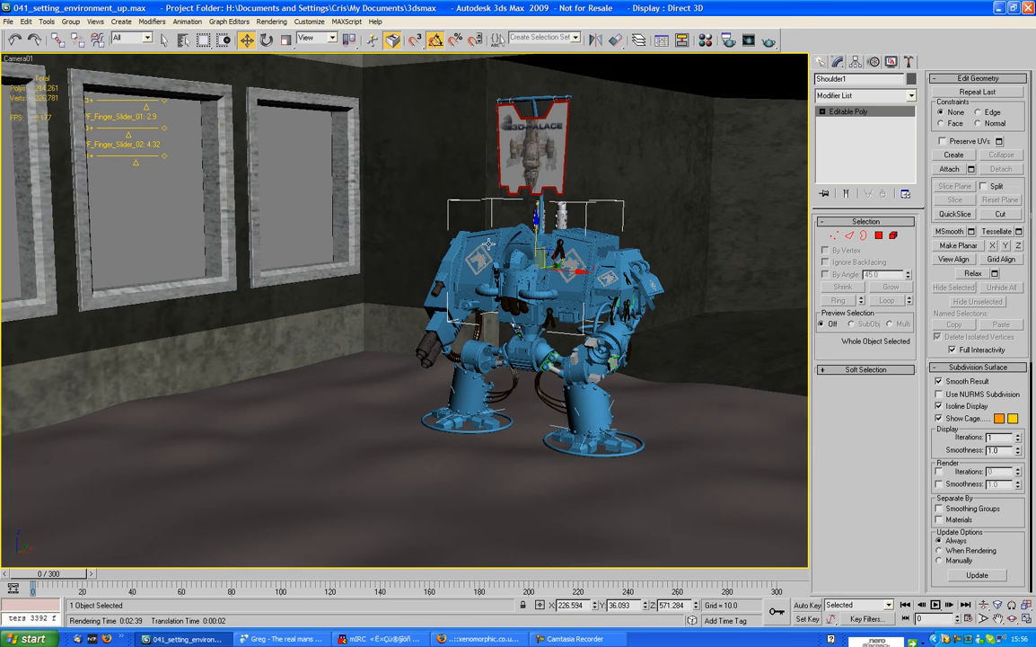
Step: Open the Material Editor and find the Ink 'n Paint material named blue among the sample slots
left_click(706, 41)
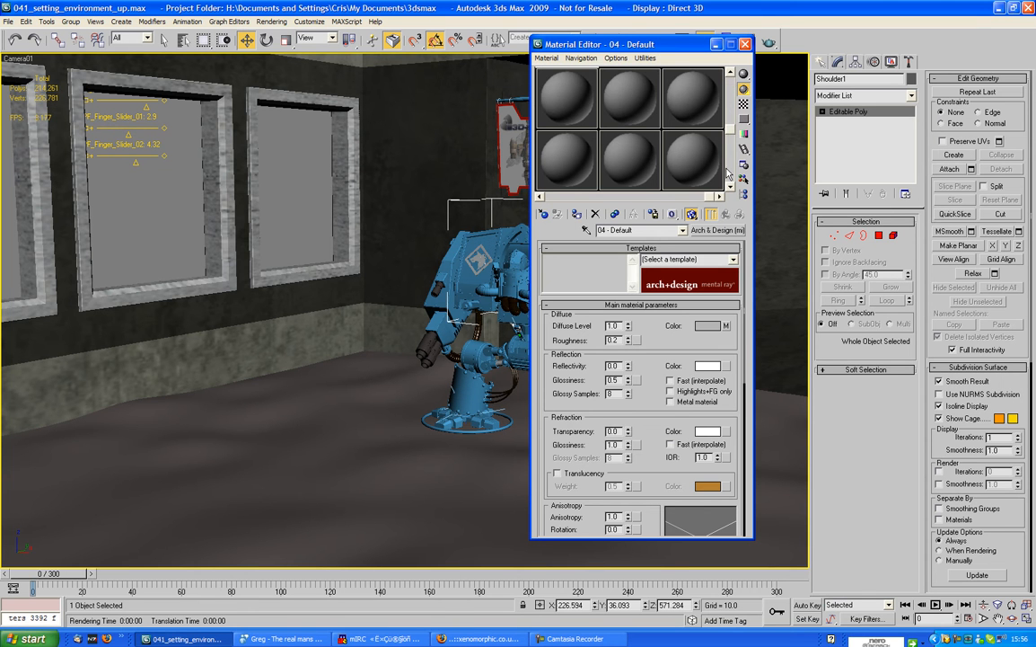
left_click(728, 104)
left_click(571, 197)
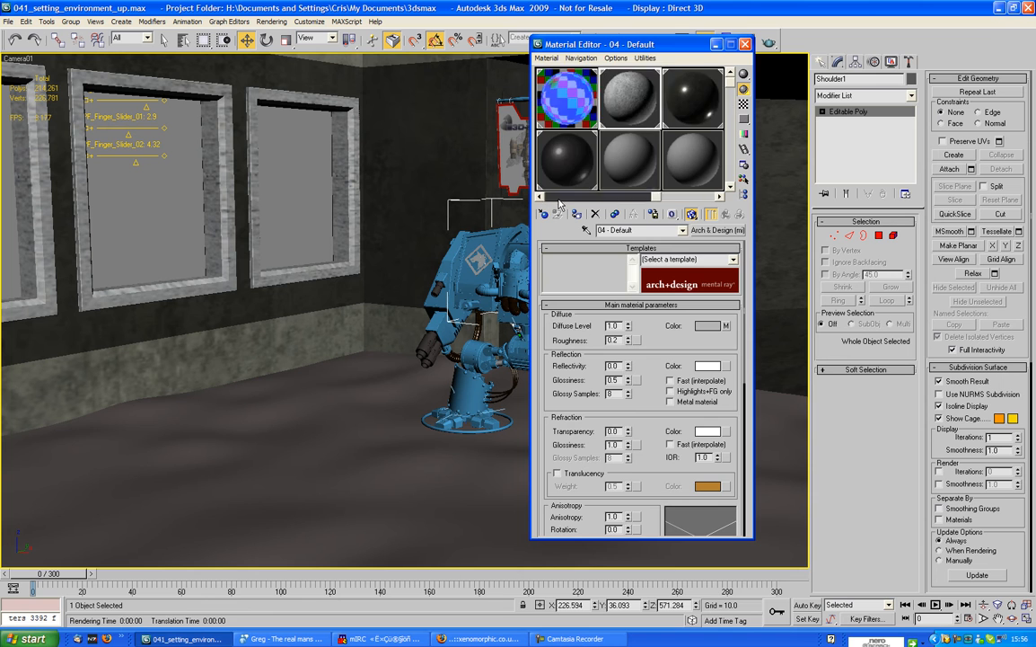
left_click(566, 197)
left_click(559, 198)
left_click(570, 182)
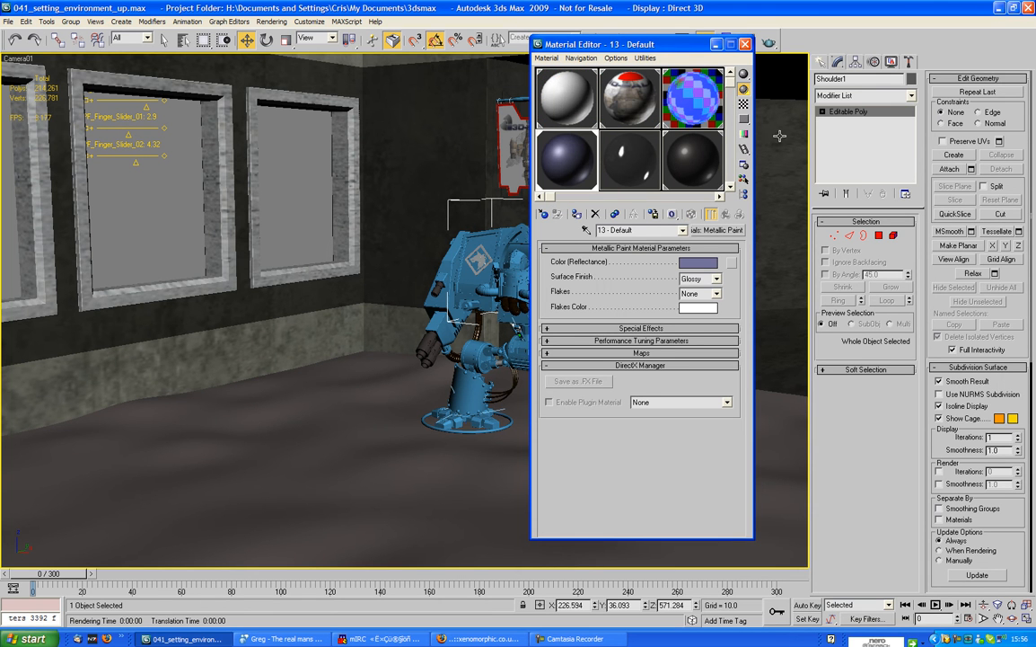
left_click(730, 145)
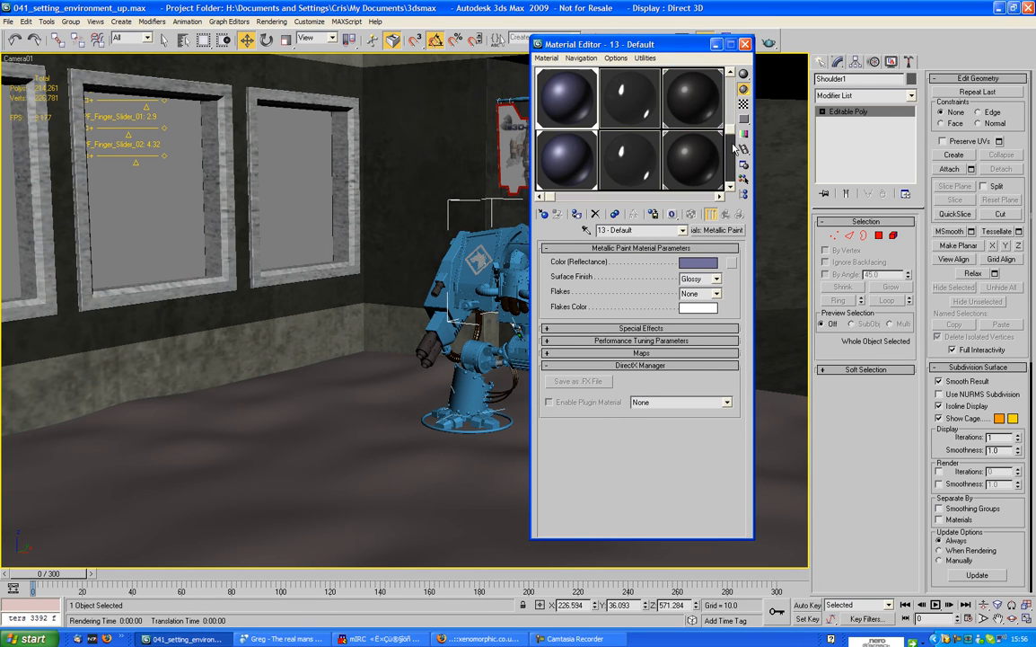
left_click(580, 164)
left_click_drag(709, 296, 744, 440)
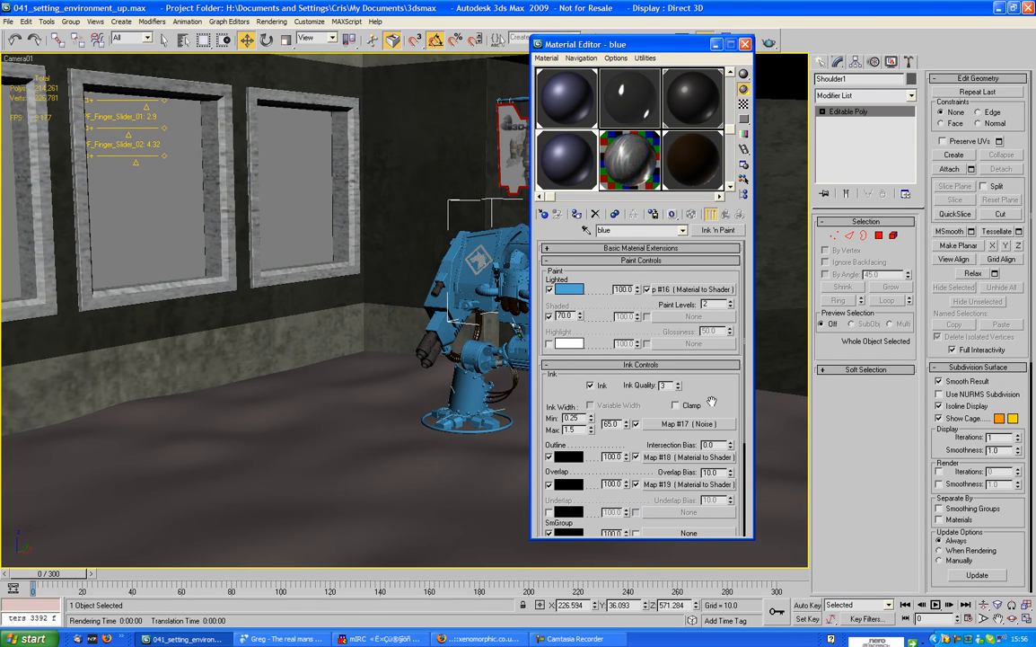
Step: Examine the Noise map on the blue material's ink width, and return to the parent material
scroll(678, 414, "down", 3)
left_click(672, 355)
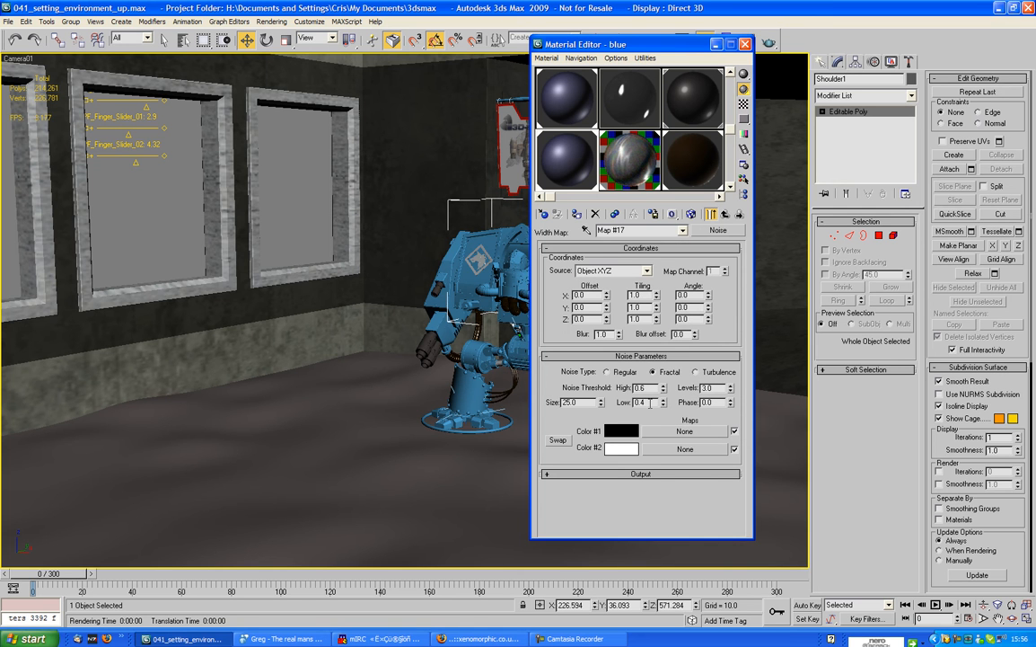
left_click(726, 214)
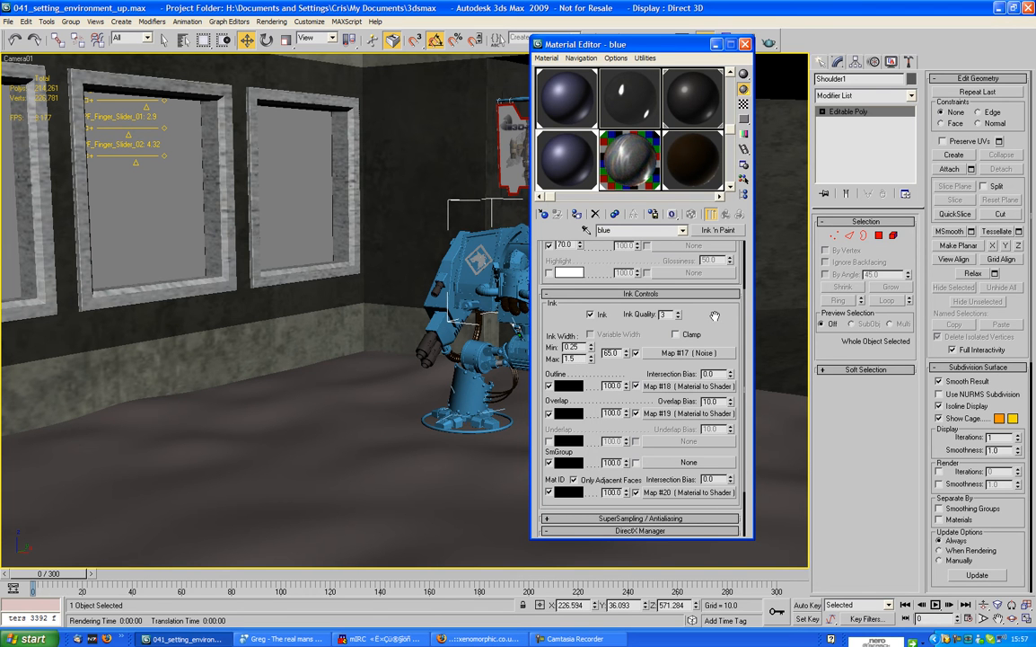
scroll(715, 315, "up", 3)
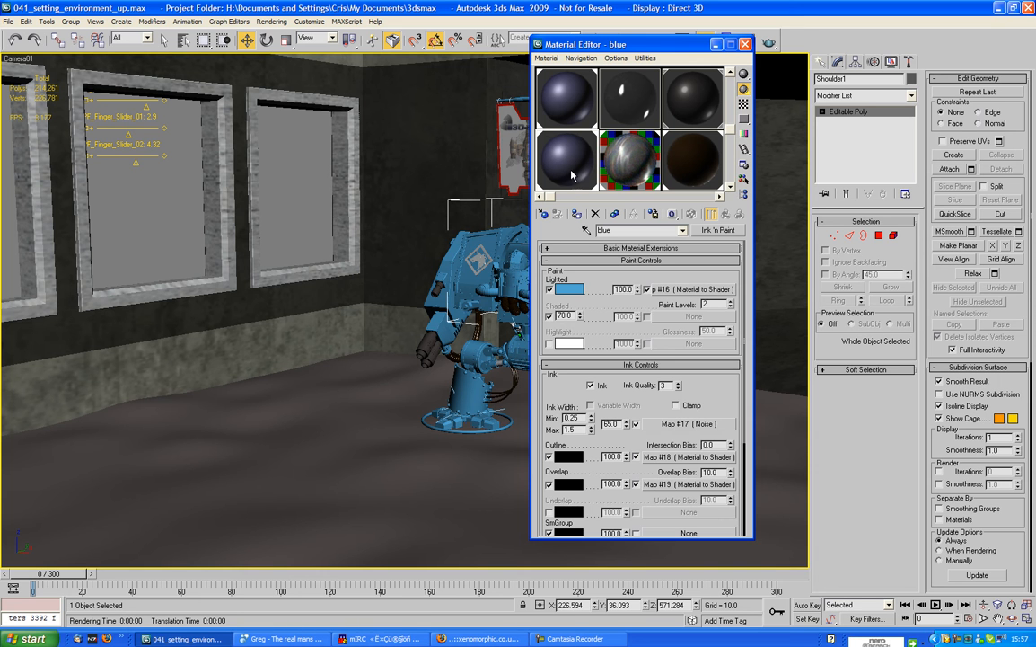
Step: Compare the settings of the 13 - Default, Shoulder Material, chequer, 14 - Default and blue materials
left_click(559, 107)
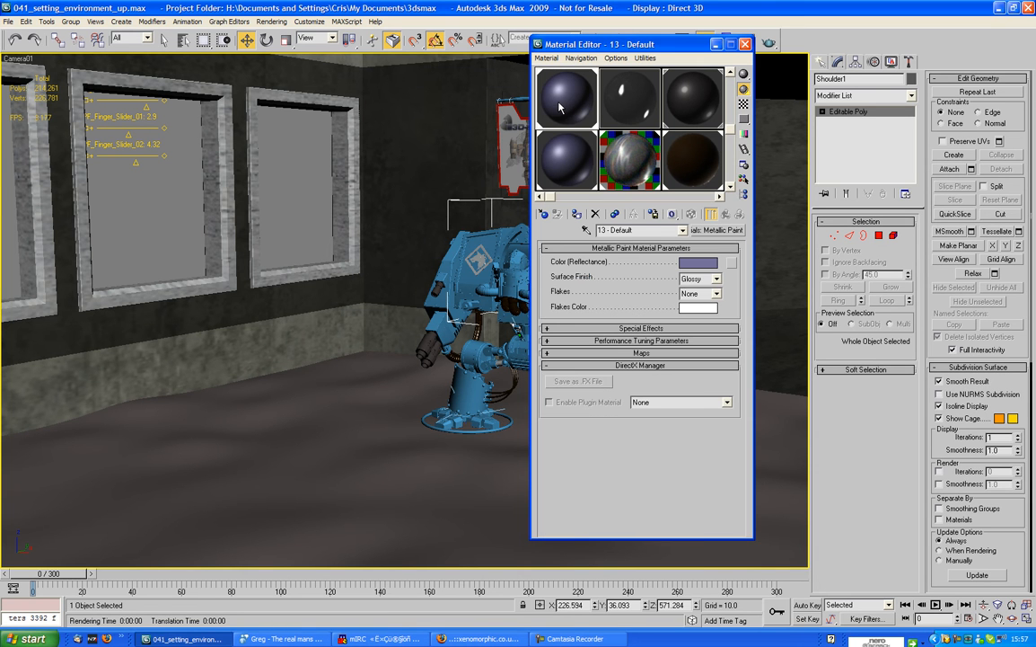
left_click(562, 163)
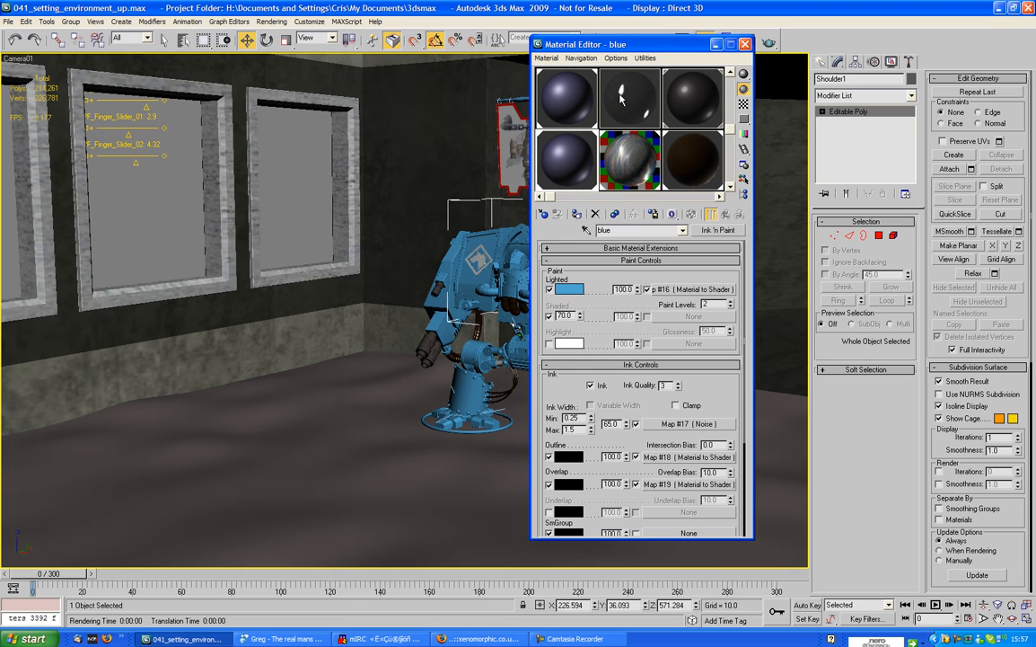
left_click(699, 88)
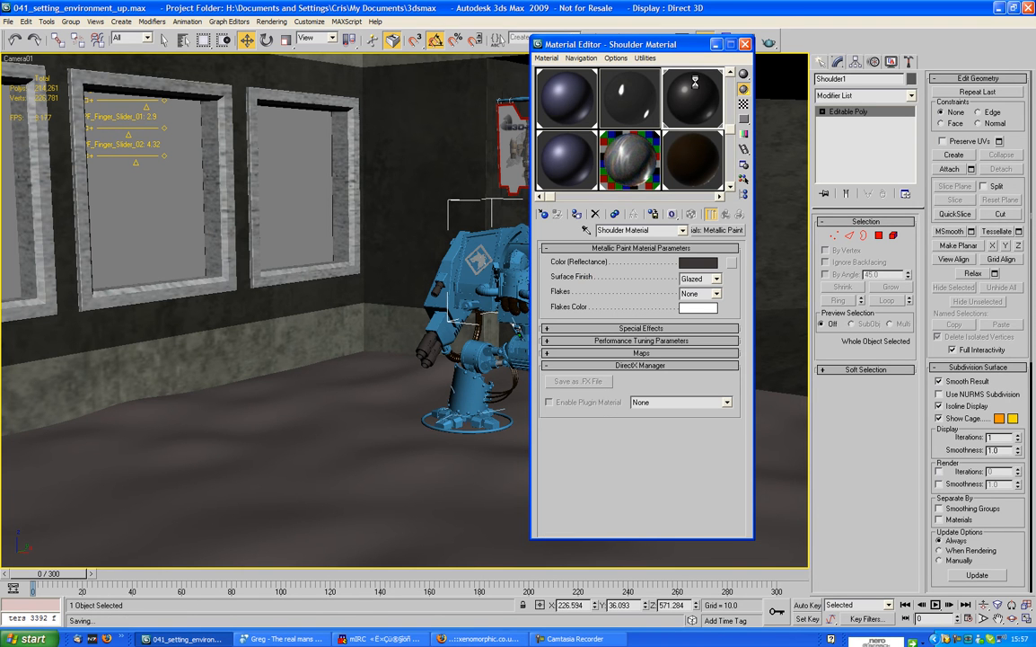
left_click(638, 97)
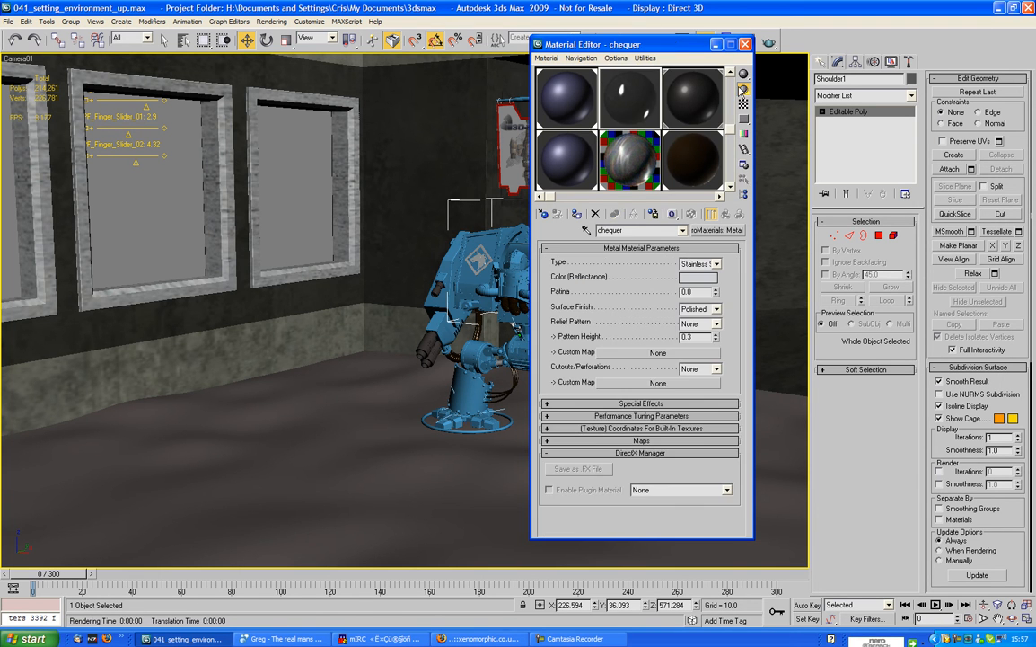
left_click(551, 93)
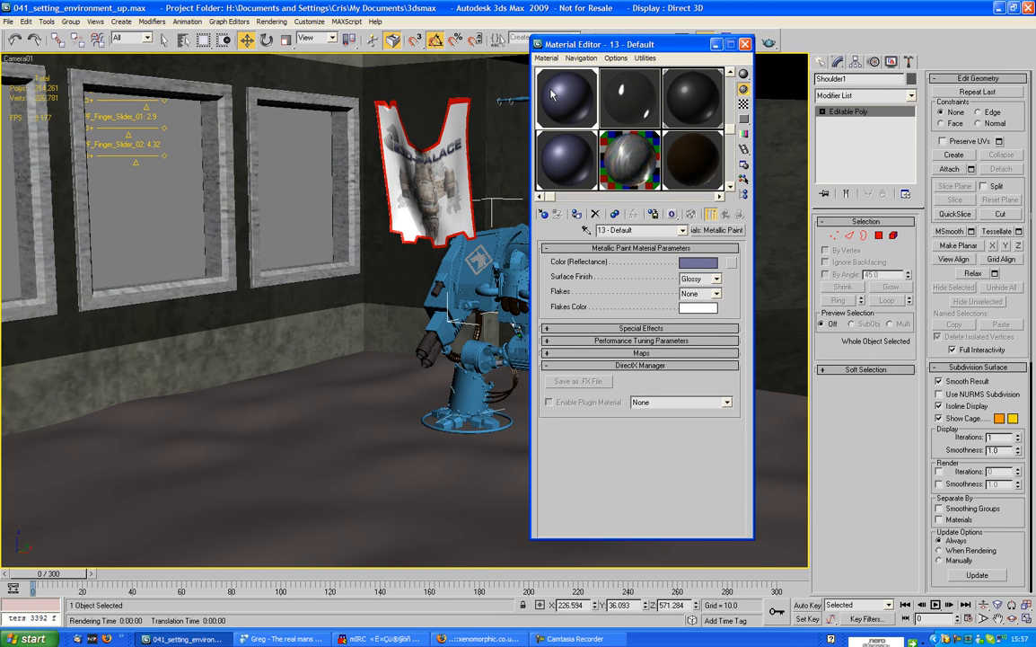
left_click(618, 160)
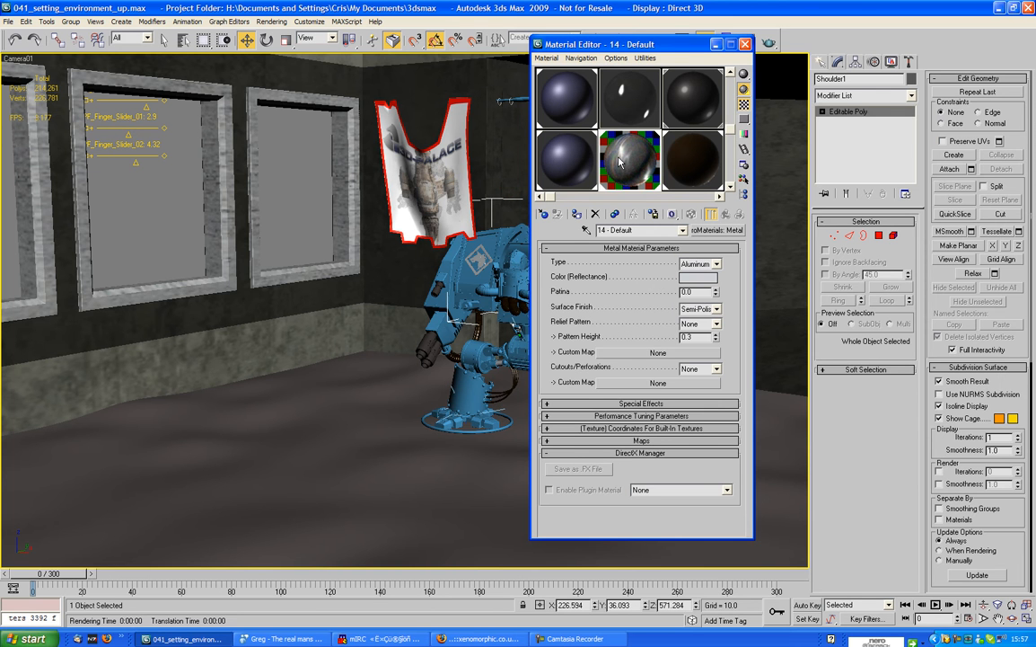
left_click(557, 134)
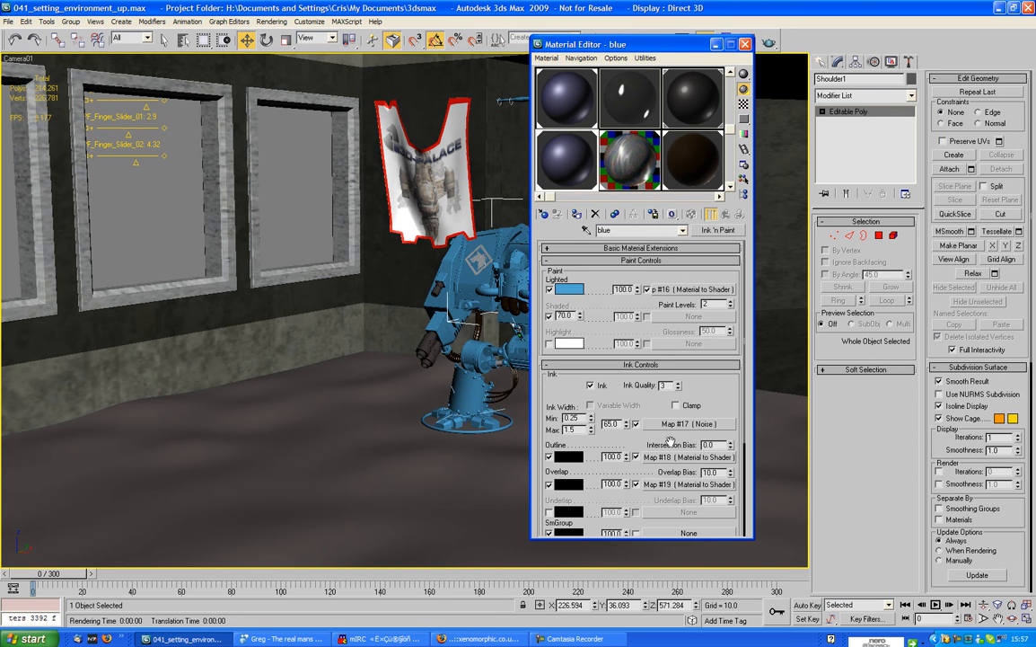
Step: Inspect the Material to Shader map on the blue material's ink overlap, and close the Material Editor
scroll(718, 405, "down", 3)
left_click(711, 425)
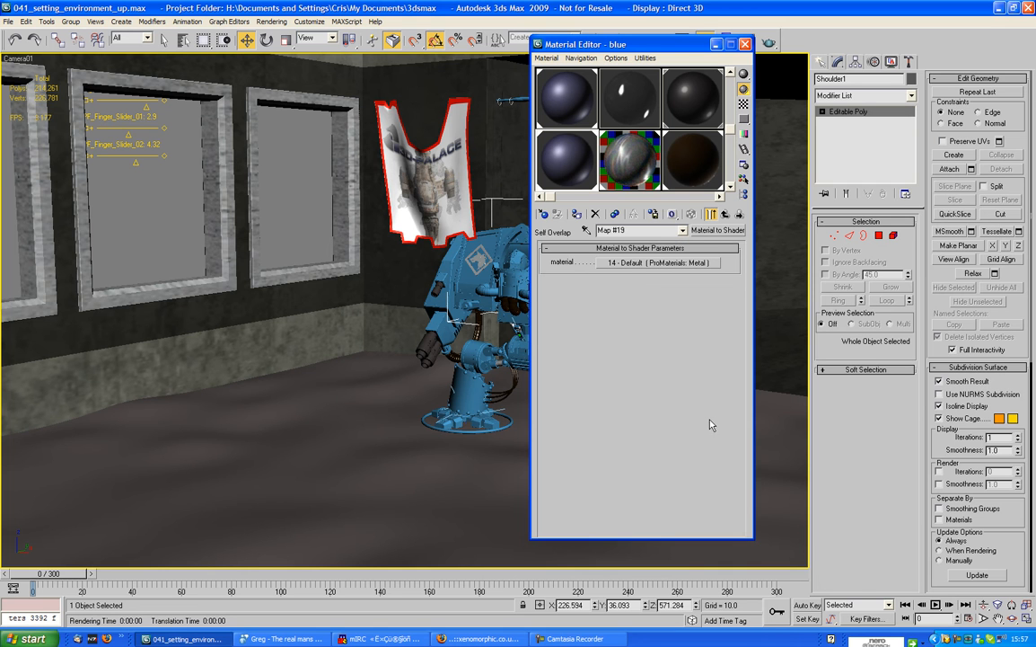
left_click(712, 215)
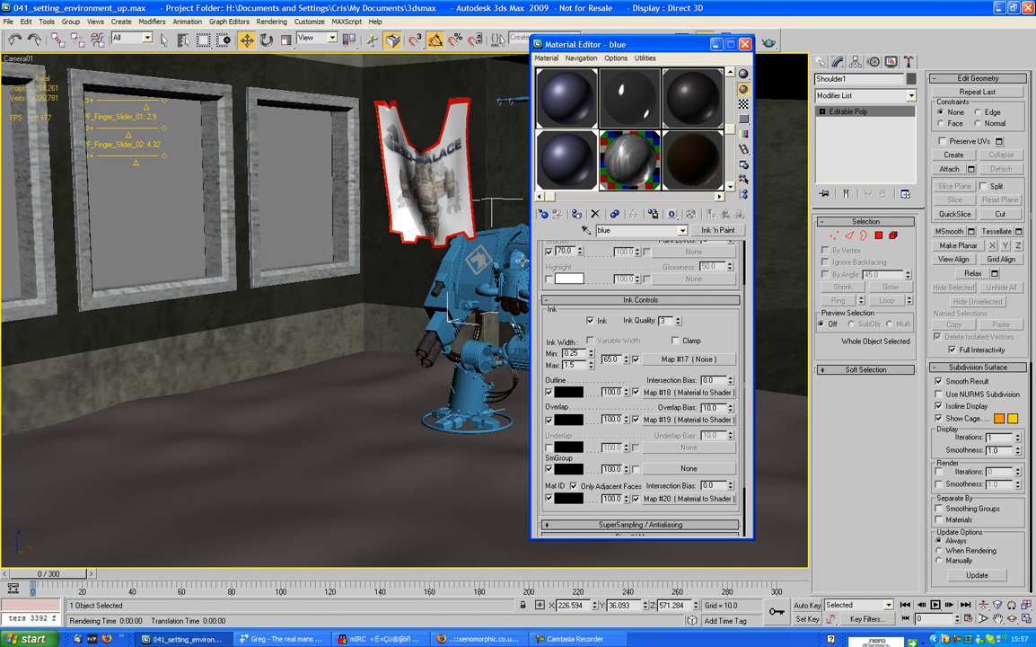
left_click(744, 44)
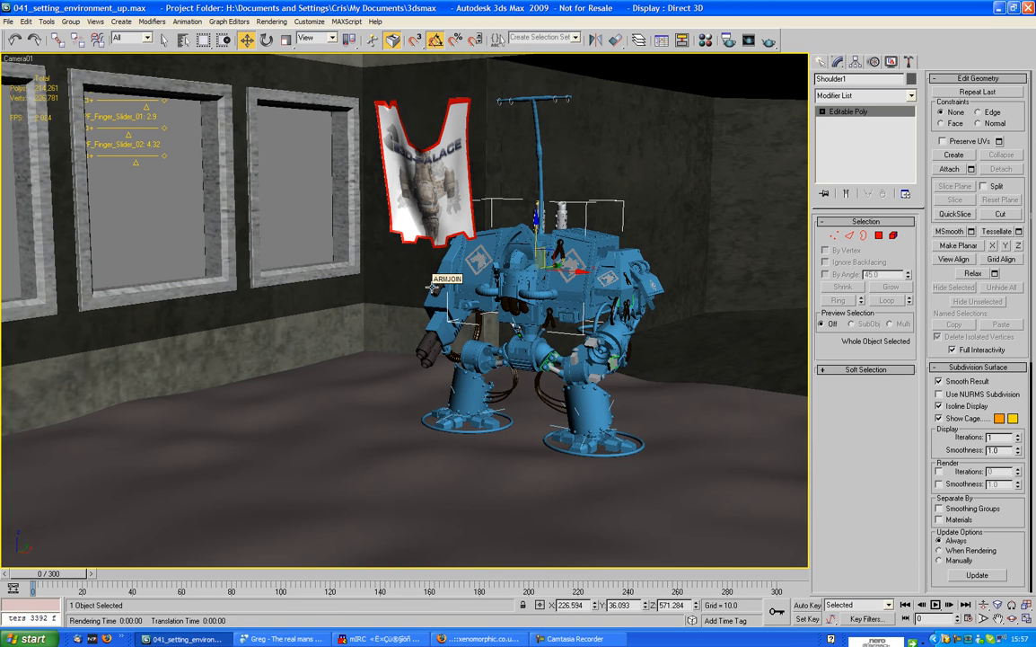
Step: Isolate the windowed wall object ENV_01_Windowed
left_click(284, 226)
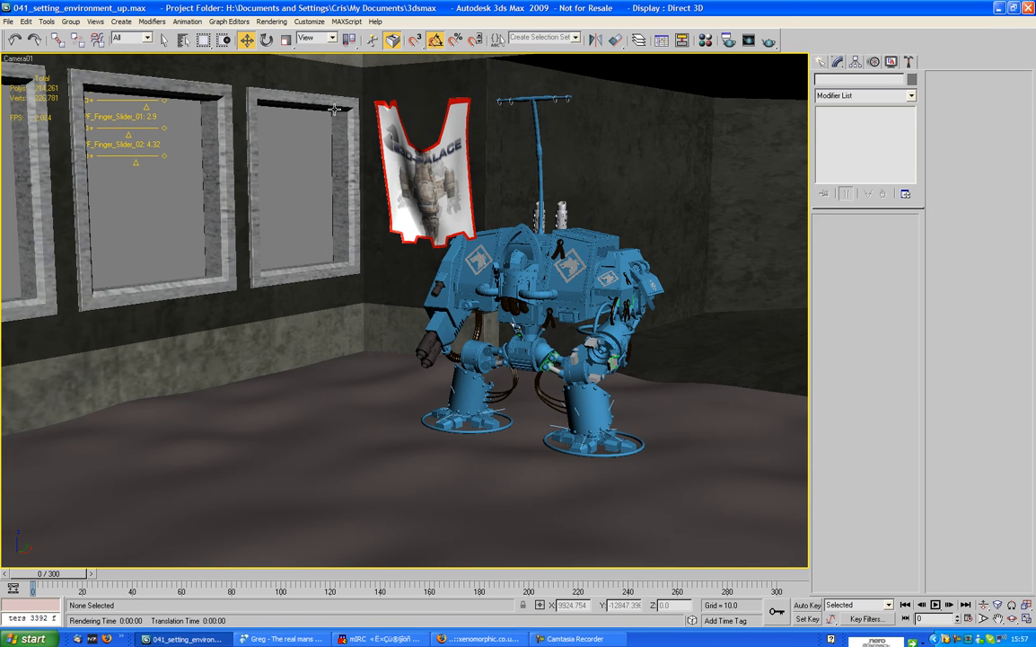
left_click(334, 108)
right_click(334, 148)
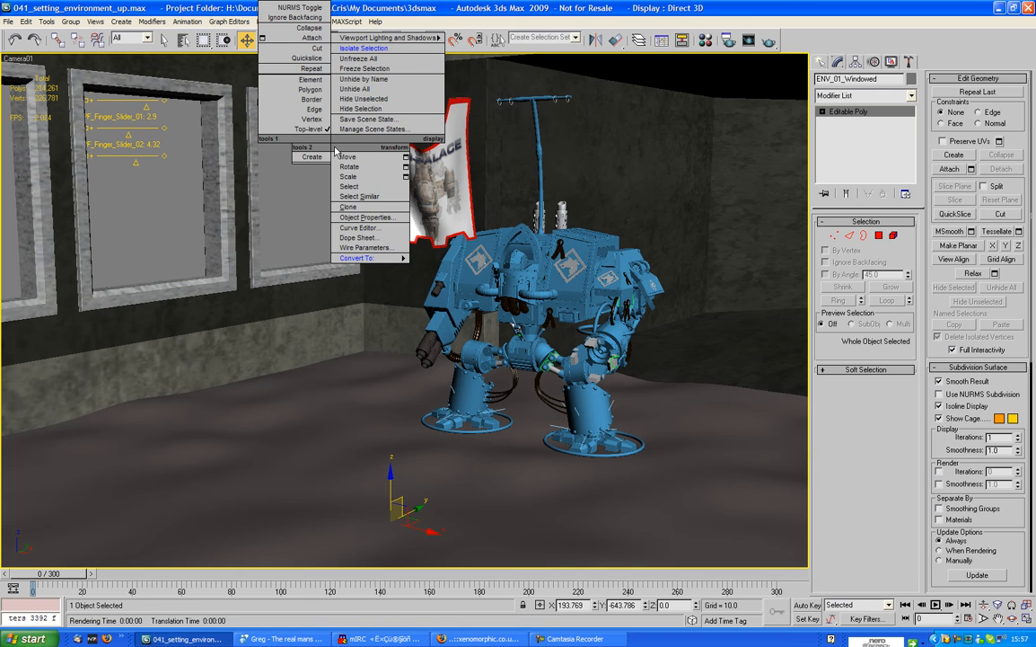
left_click(364, 47)
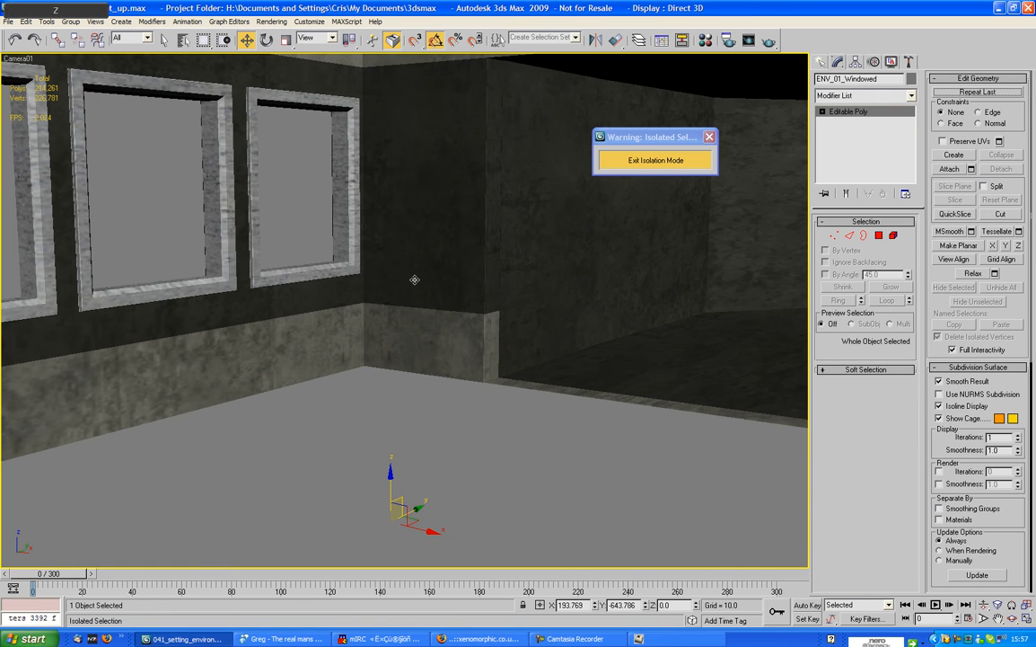
Step: Clear the selection and switch from the camera to a perspective view showing the isolated room from outside
middle_click_drag(420, 277, 422, 277, "alt")
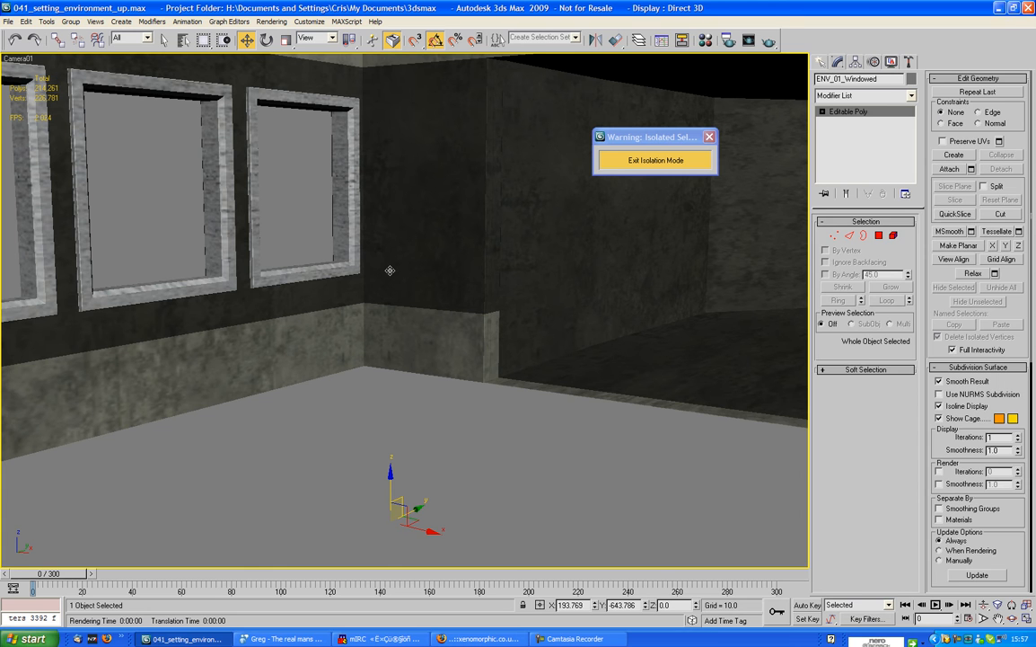
key("ctrl+d")
key("p")
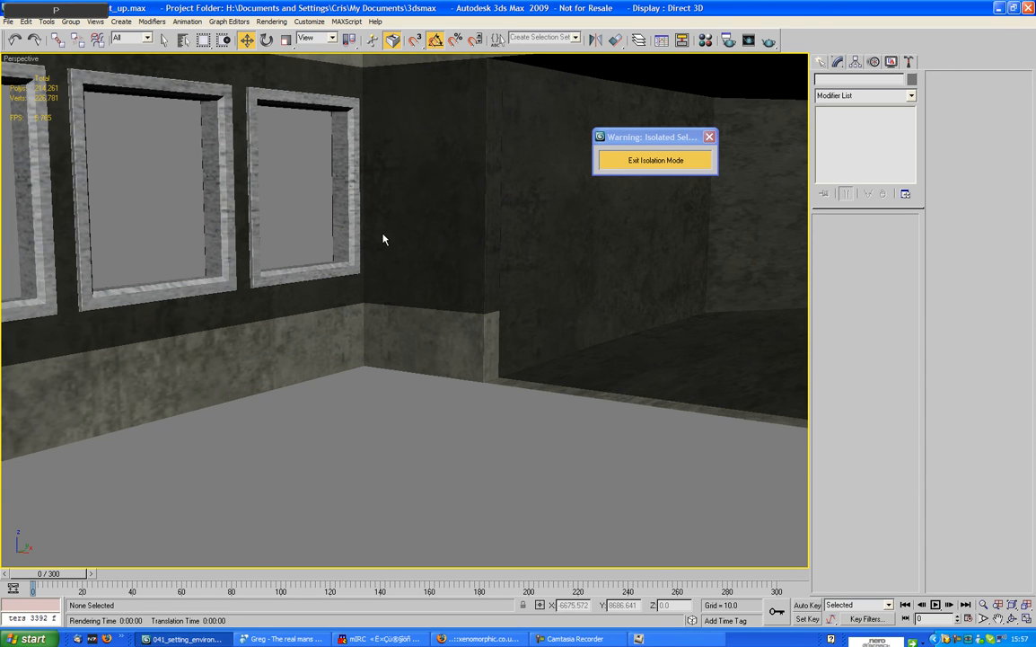
key("z")
middle_click_drag(474, 298, 364, 305, "alt")
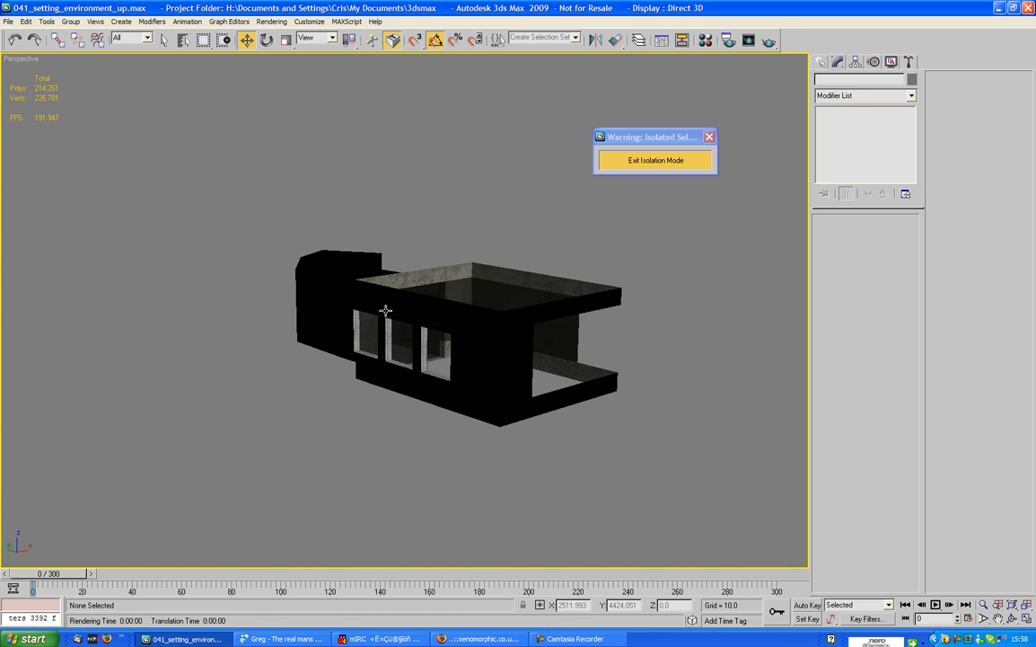
middle_click_drag(410, 308, 463, 351, "alt")
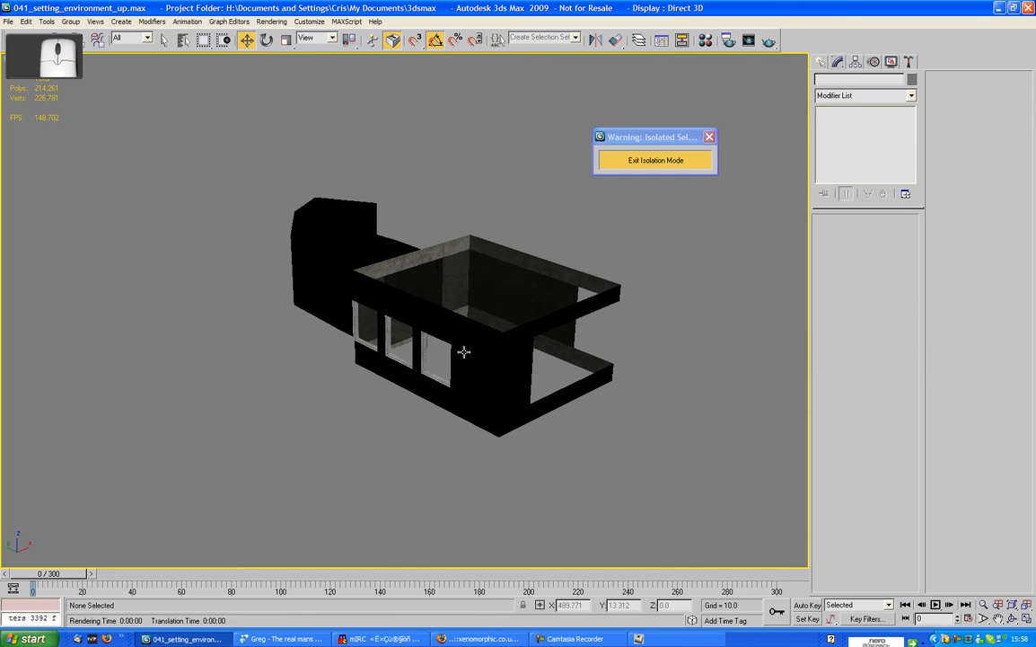
Step: Select the isolated room and display its edged faces, focusing on the outer side of the windows
left_click(482, 351)
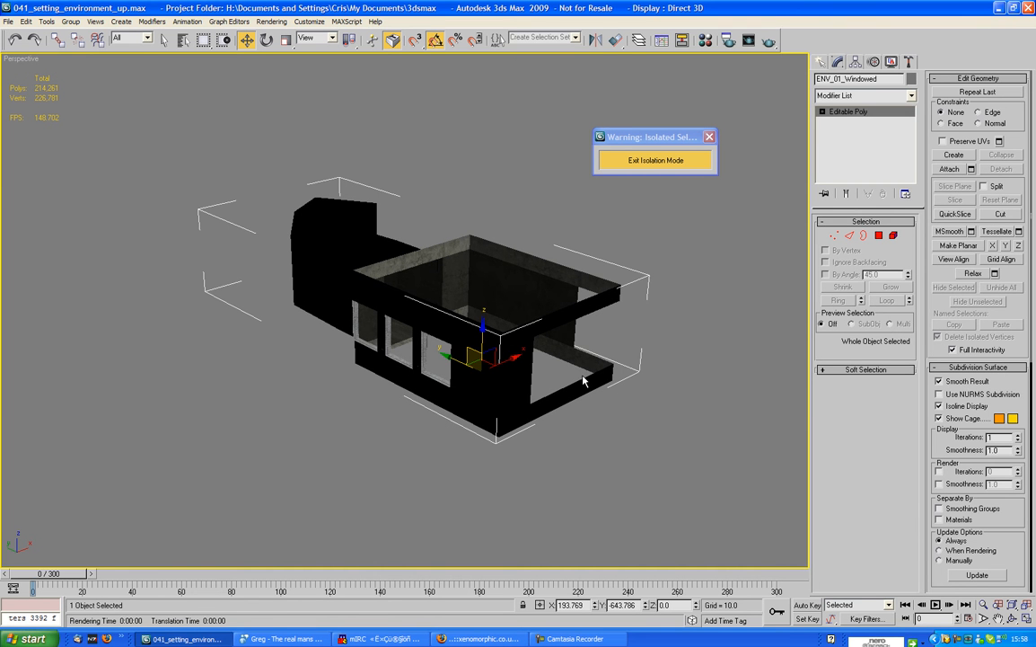
key("F4")
middle_click_drag(523, 395, 509, 348, "alt")
scroll(528, 382, "up", 4)
scroll(603, 381, "up", 3)
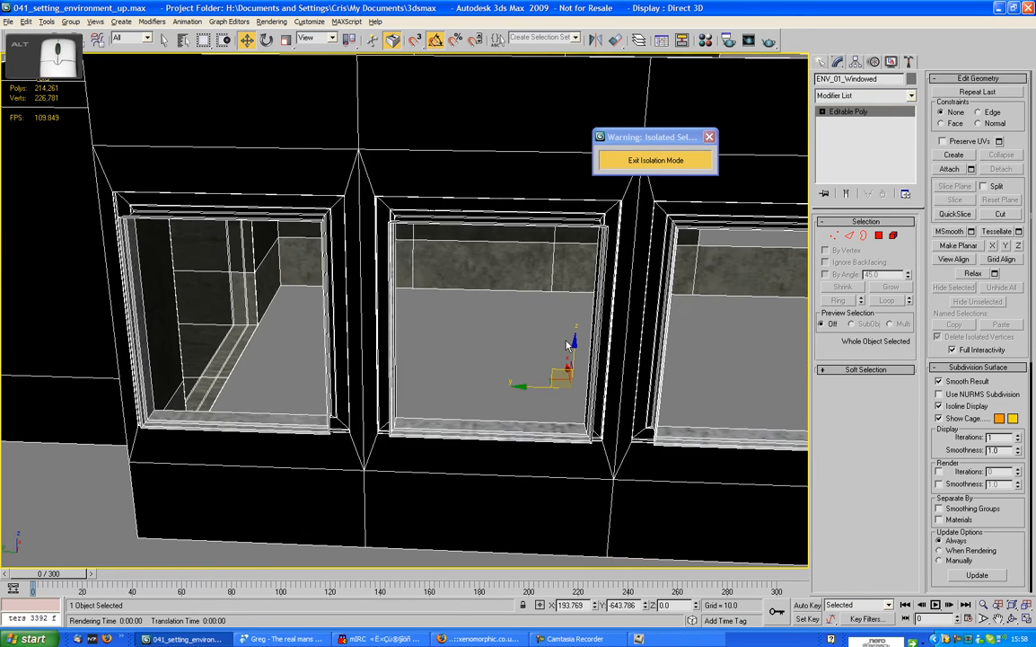
middle_click_drag(572, 343, 572, 247, "alt")
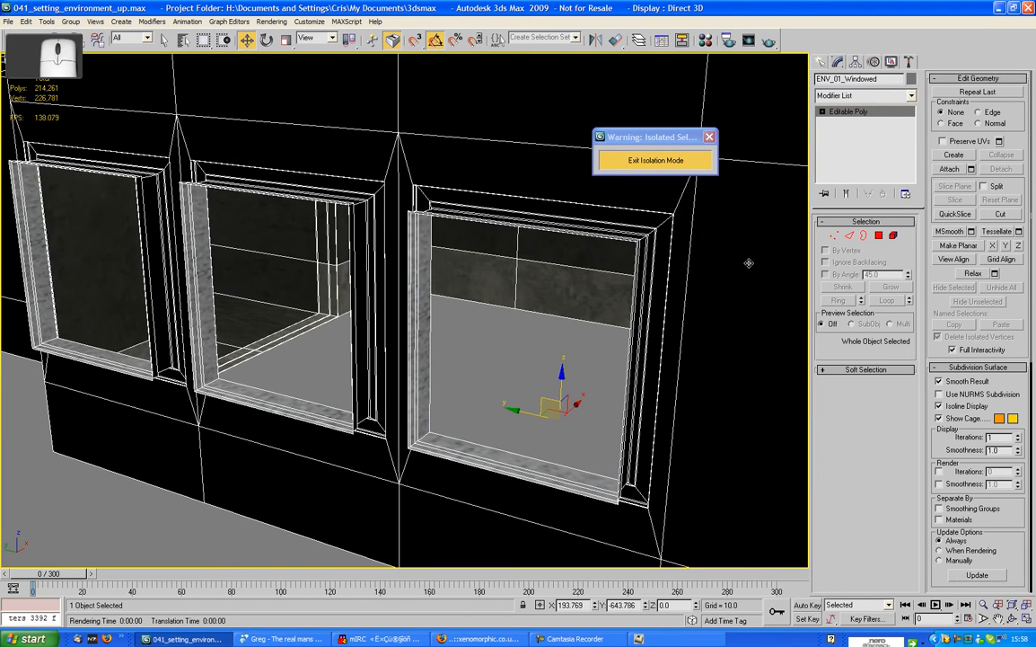
Step: Bridge the facing outer vertical frame edges of two neighbouring windows to close the gap between them
left_click(850, 235)
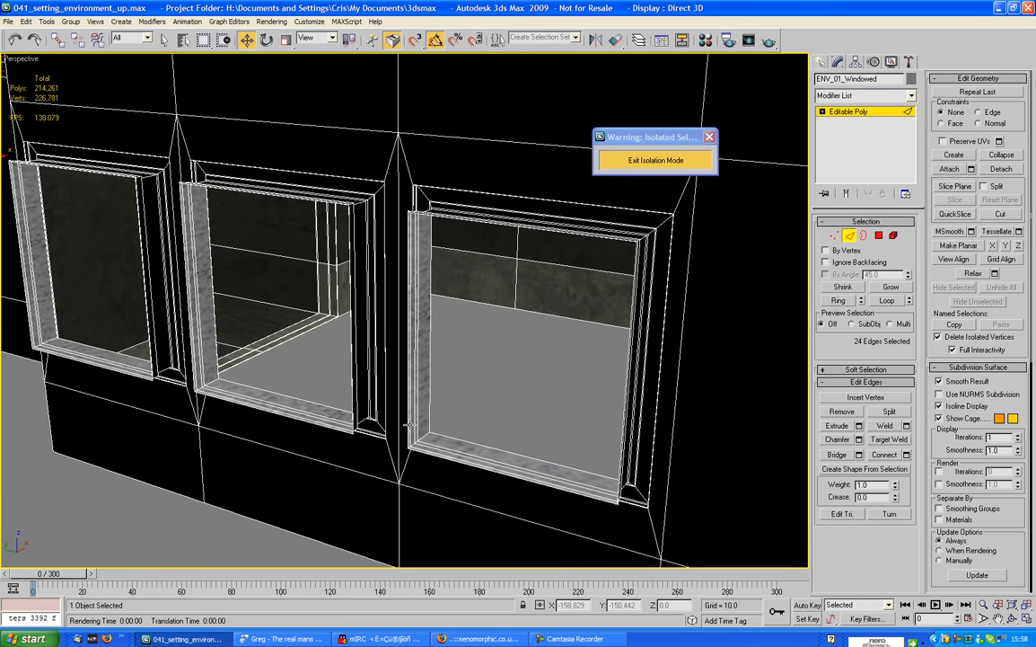
left_click(408, 420)
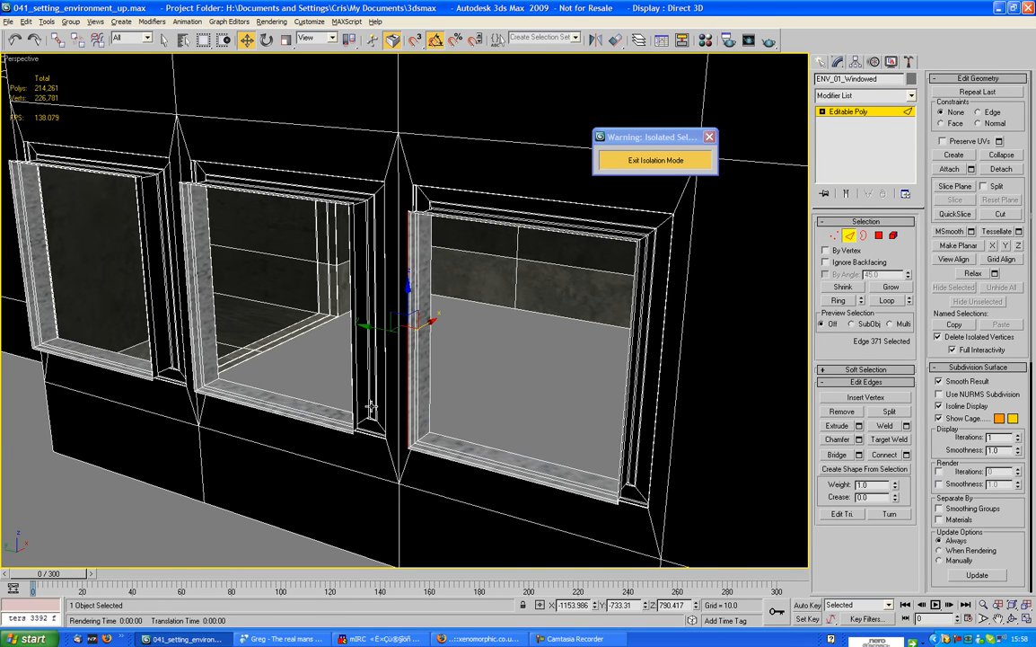
middle_click_drag(371, 407, 629, 323, "alt")
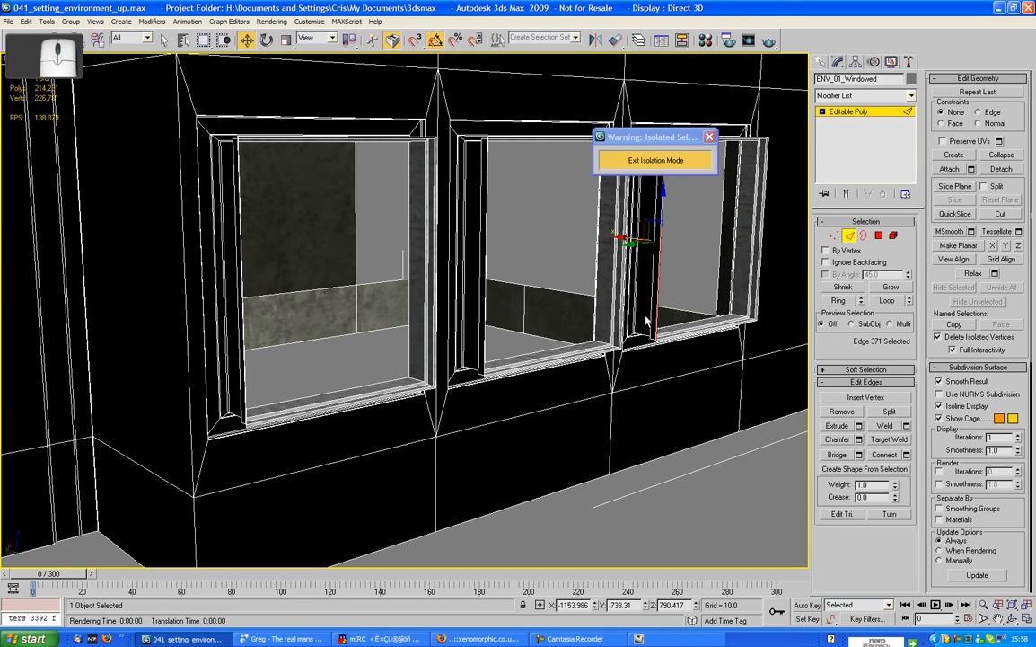
scroll(647, 321, "up", 3)
middle_click_drag(558, 308, 442, 350)
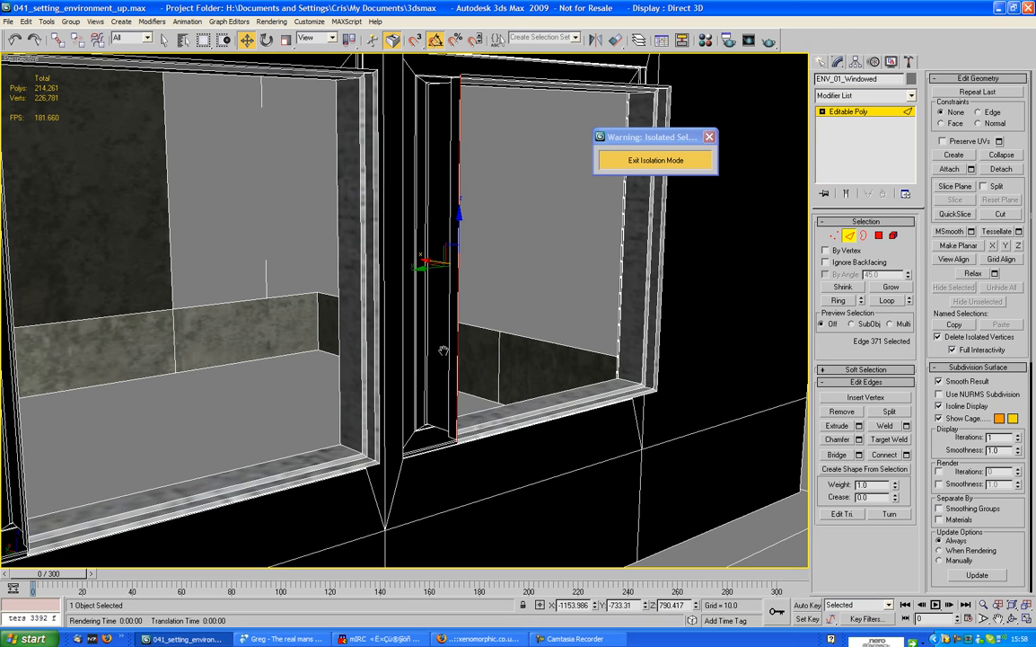
left_click(378, 413, "ctrl")
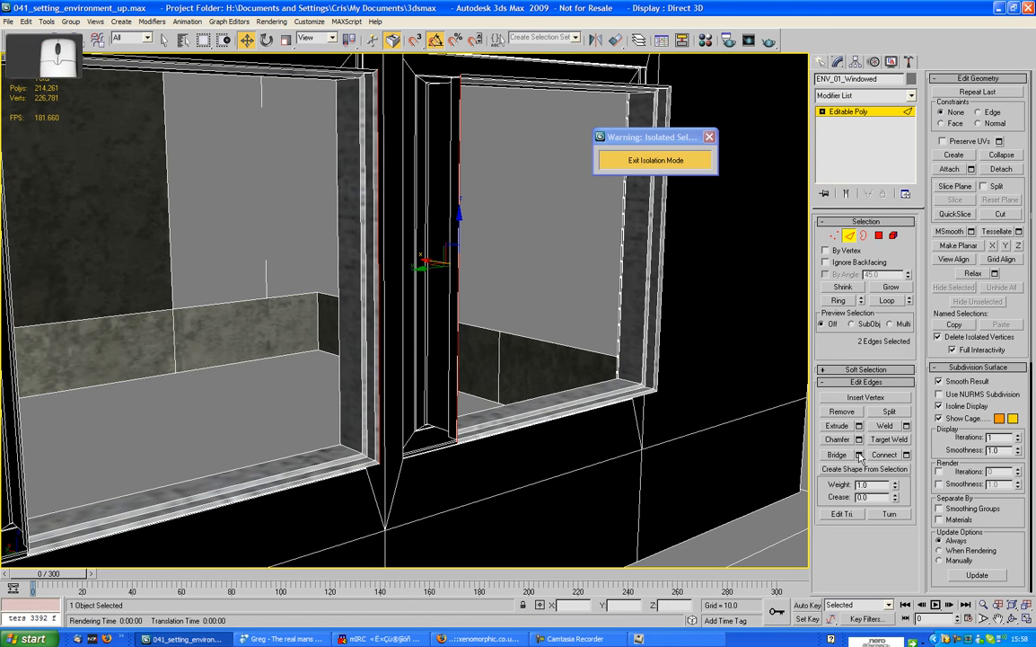
left_click(830, 455)
Step: Bridge the facing outer vertical frame edges of the second pair of neighbouring windows, then leave edge editing
middle_click_drag(408, 361, 723, 335)
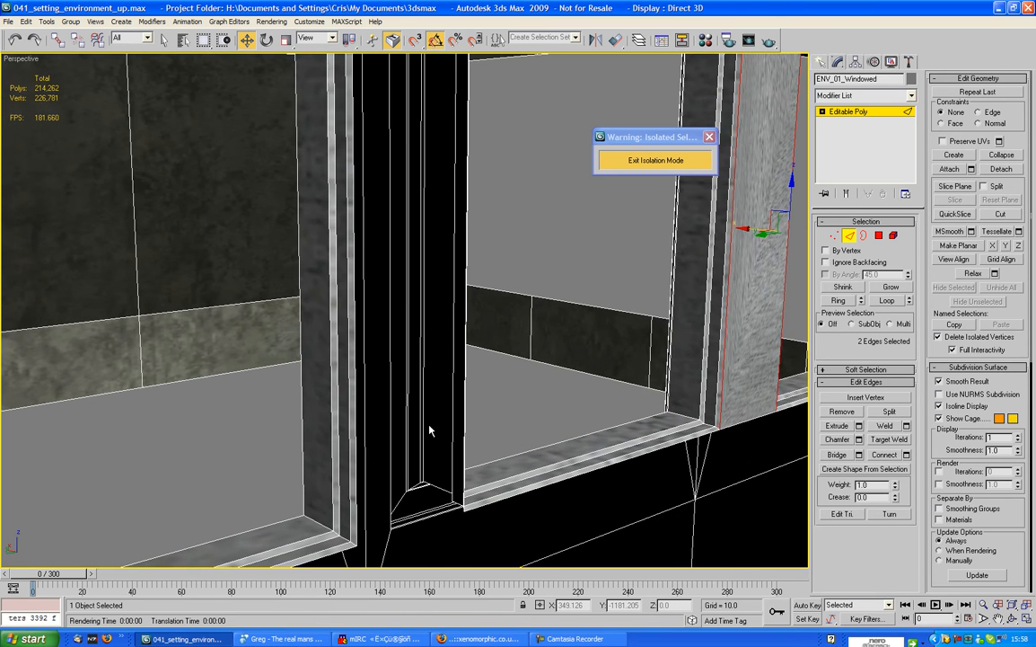
middle_click_drag(471, 440, 497, 476, "alt")
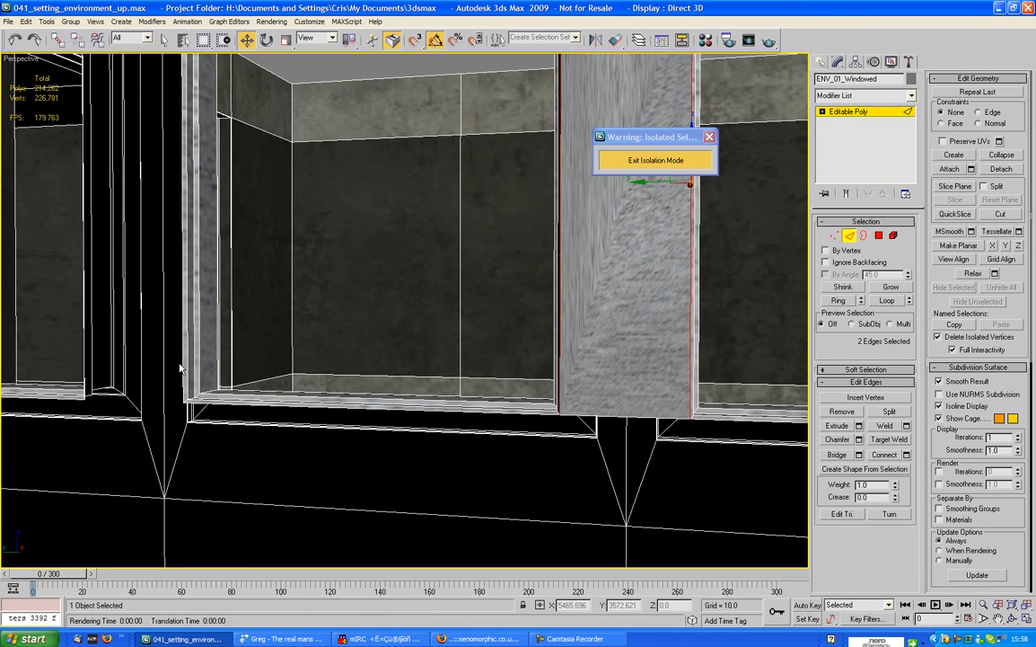
left_click(183, 363)
middle_click_drag(141, 345, 211, 395, "alt")
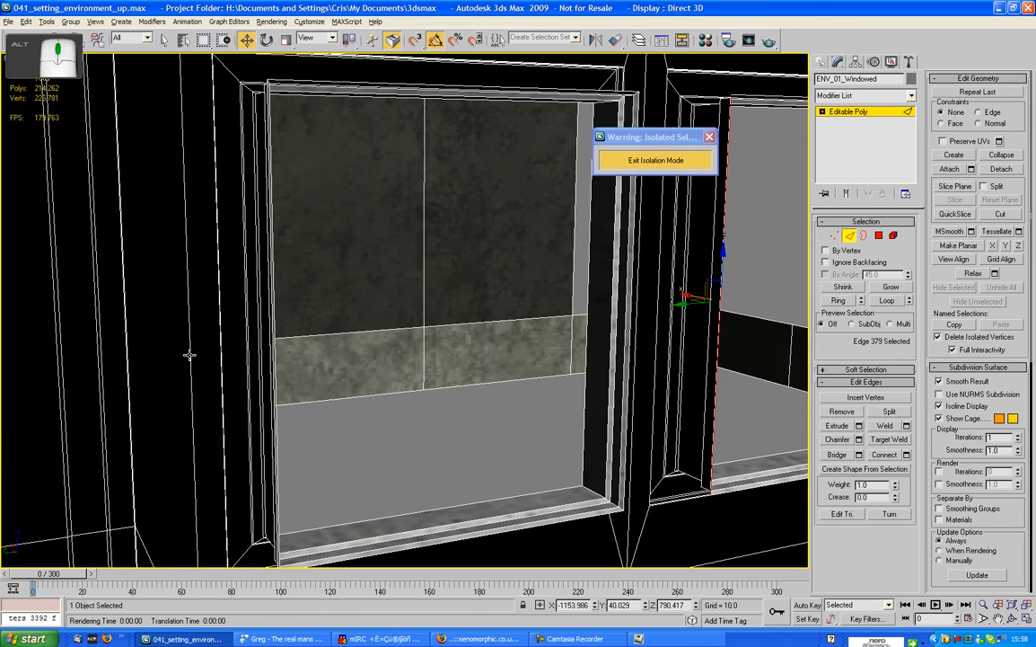
left_click(610, 453, "ctrl")
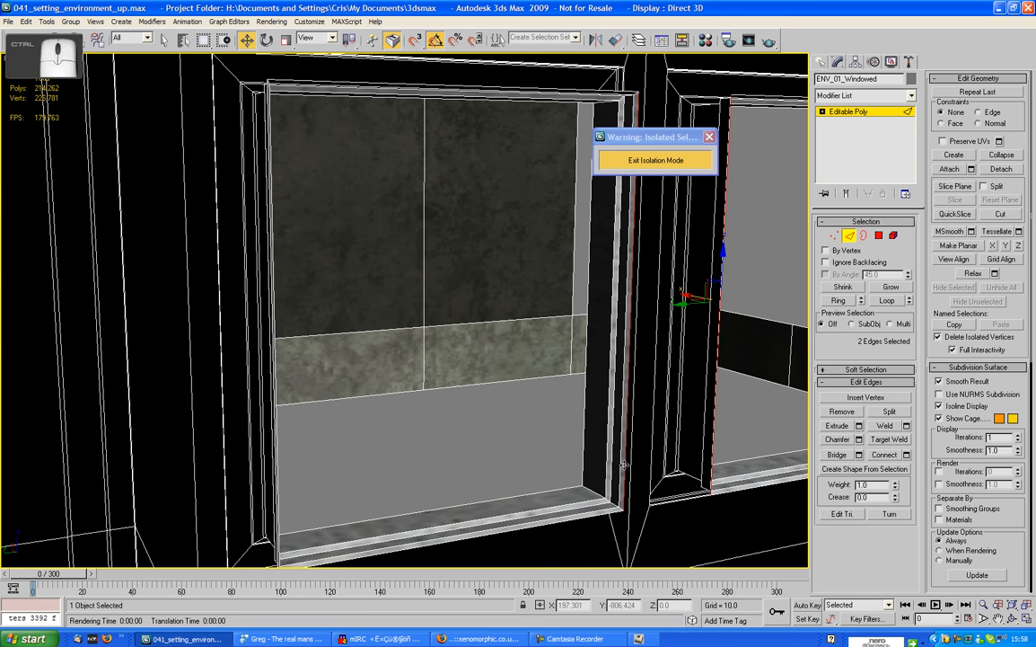
left_click(846, 453)
scroll(650, 402, "down", 5)
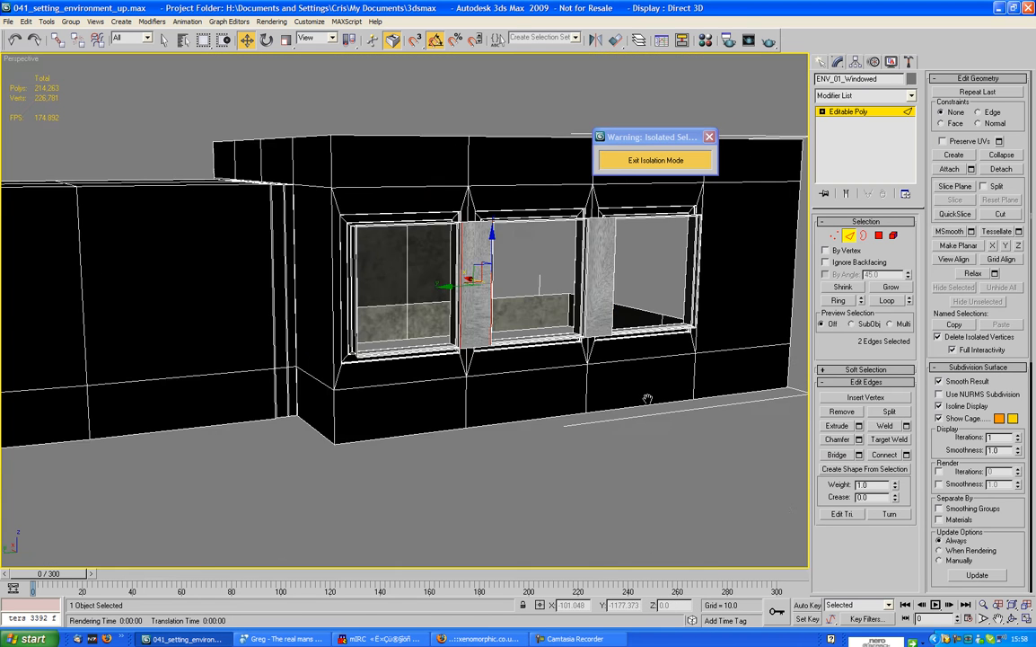
middle_click_drag(647, 398, 442, 380, "alt")
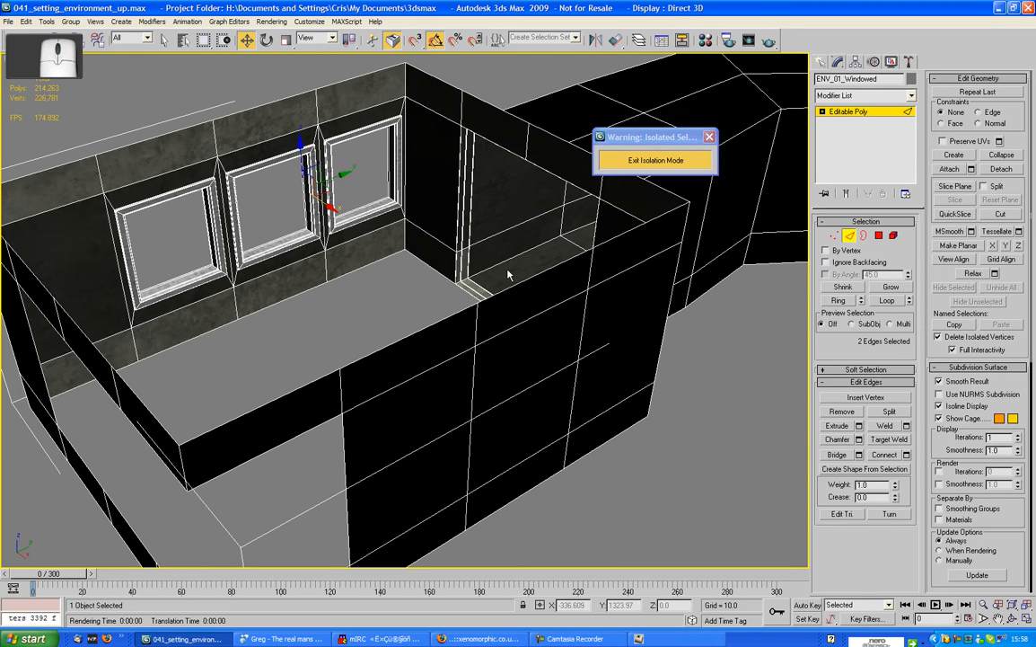
left_click(849, 235)
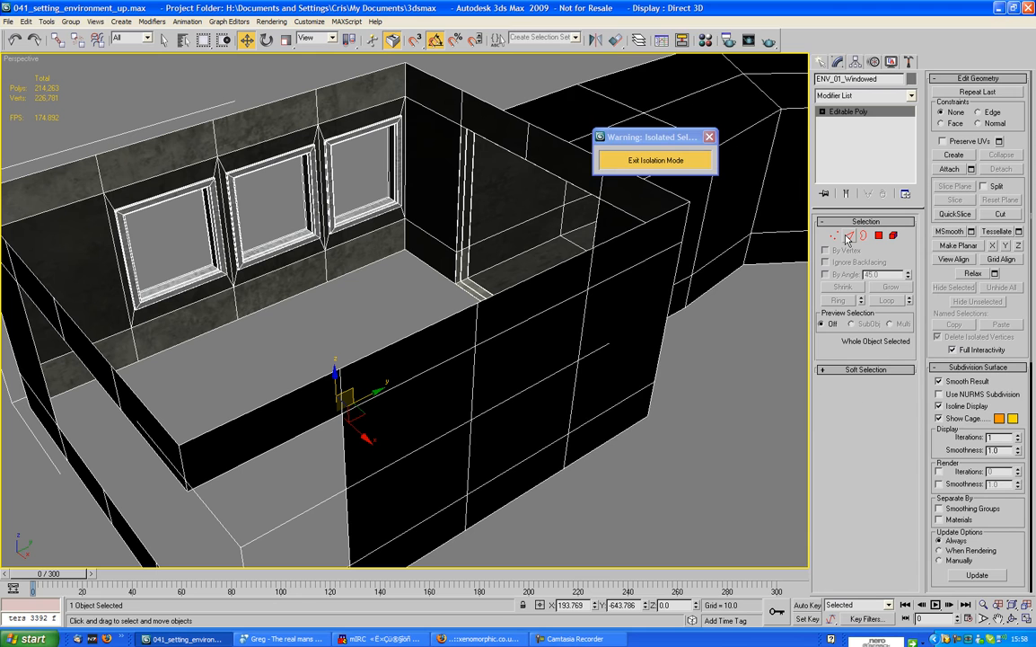
Step: Open the Material Editor and browse the samples to select the room's speckled grey Arch & Design material 04 - Default
key("m")
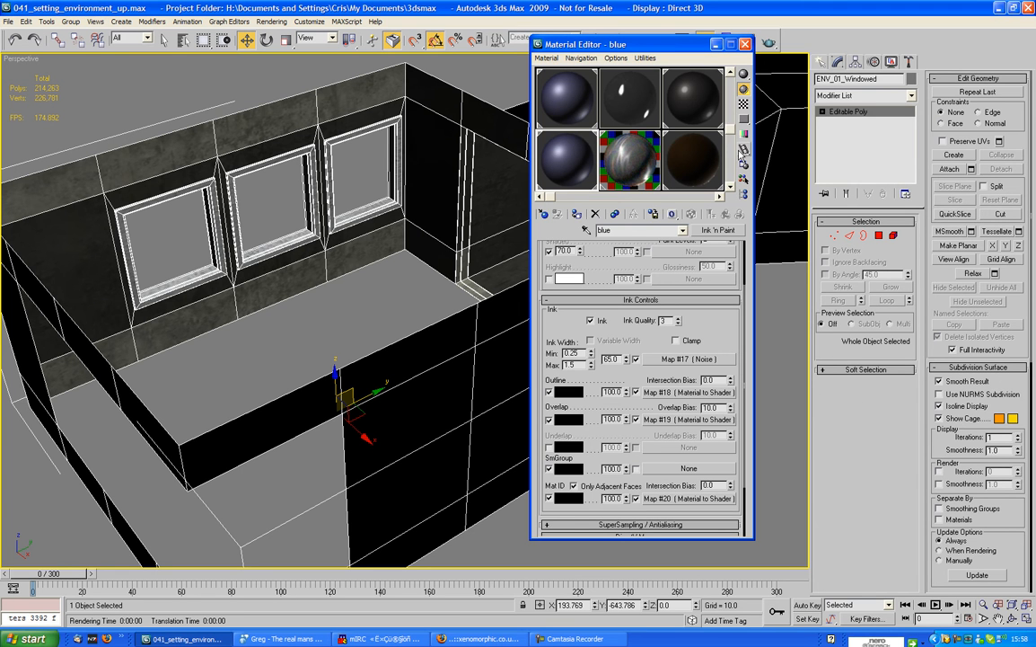
left_click(730, 169)
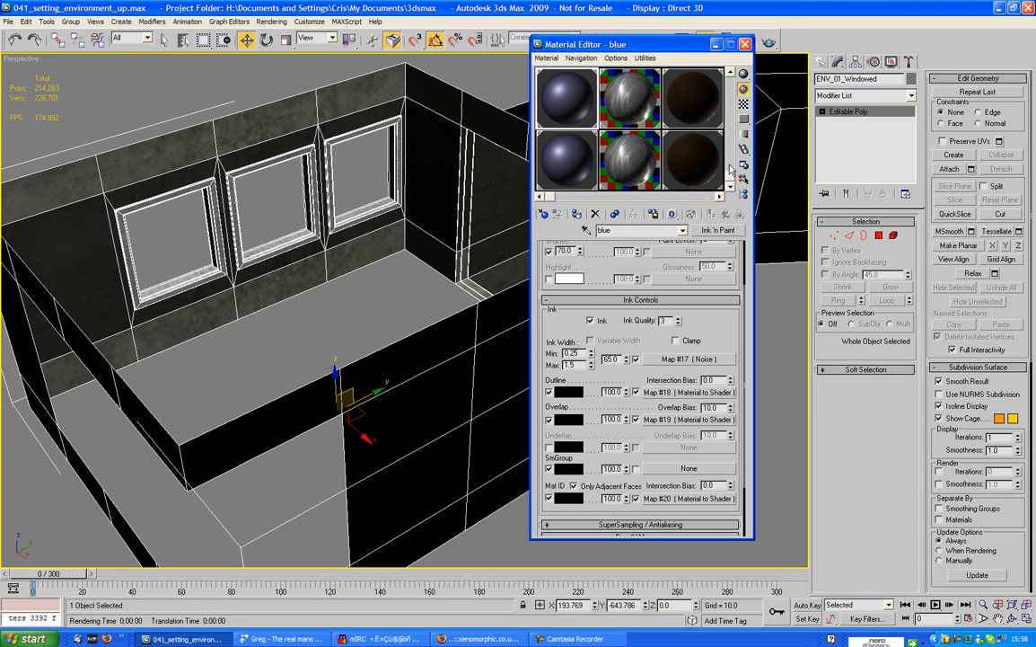
left_click(574, 165)
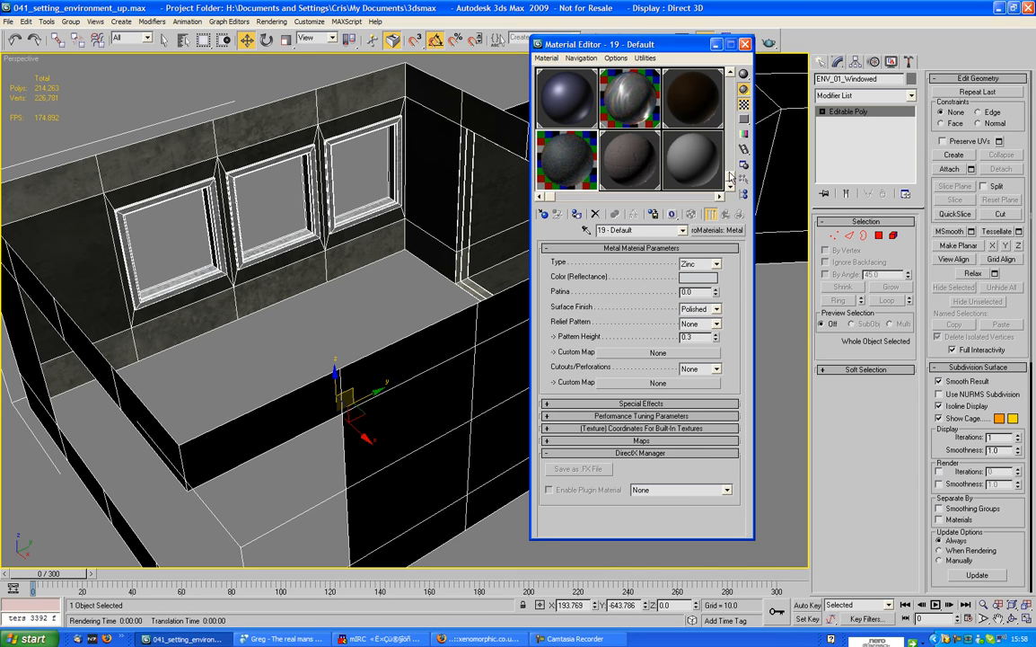
left_click(636, 164)
left_click(678, 165)
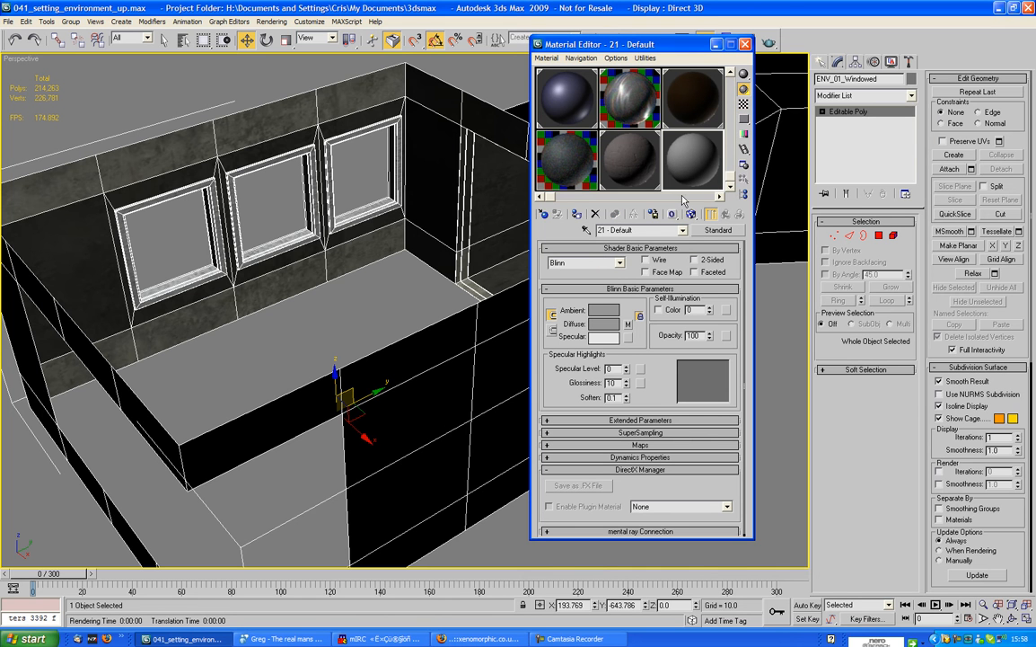
left_click(682, 196)
left_click(683, 197)
left_click(682, 197)
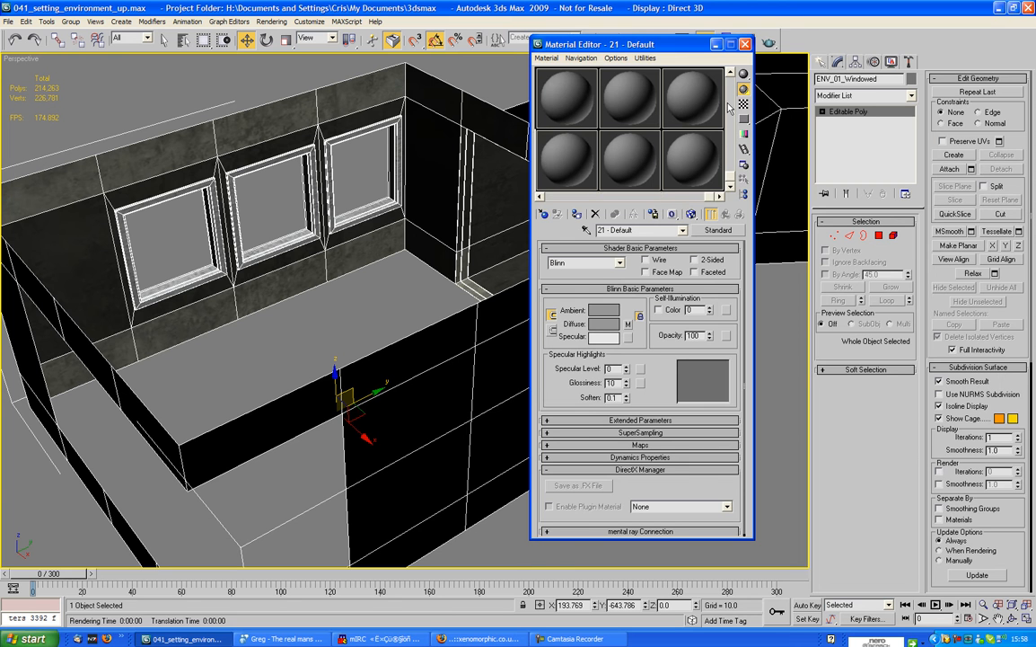
left_click(728, 91)
left_click(576, 91)
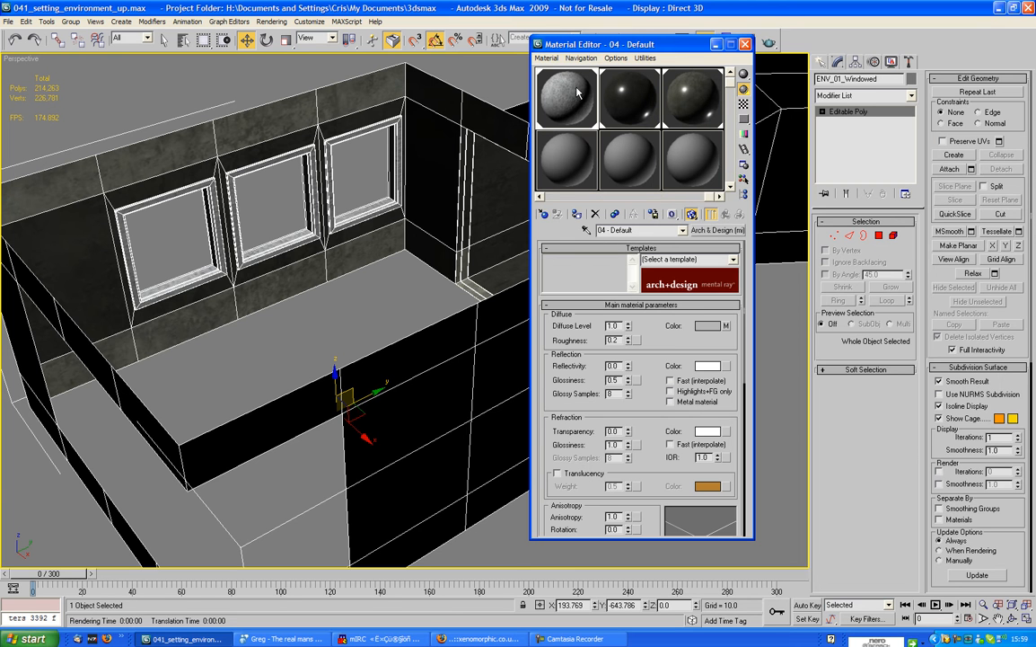
Step: Change material 04 - Default to the Raytrace type with a light grey diffuse colour of value 171
left_click(717, 231)
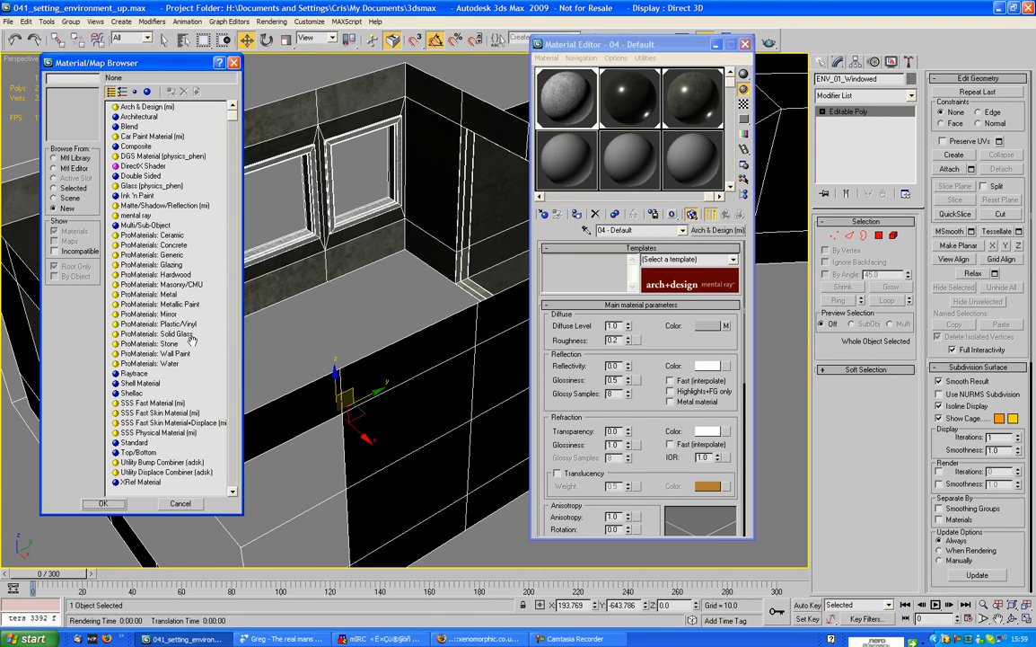
double_click(134, 373)
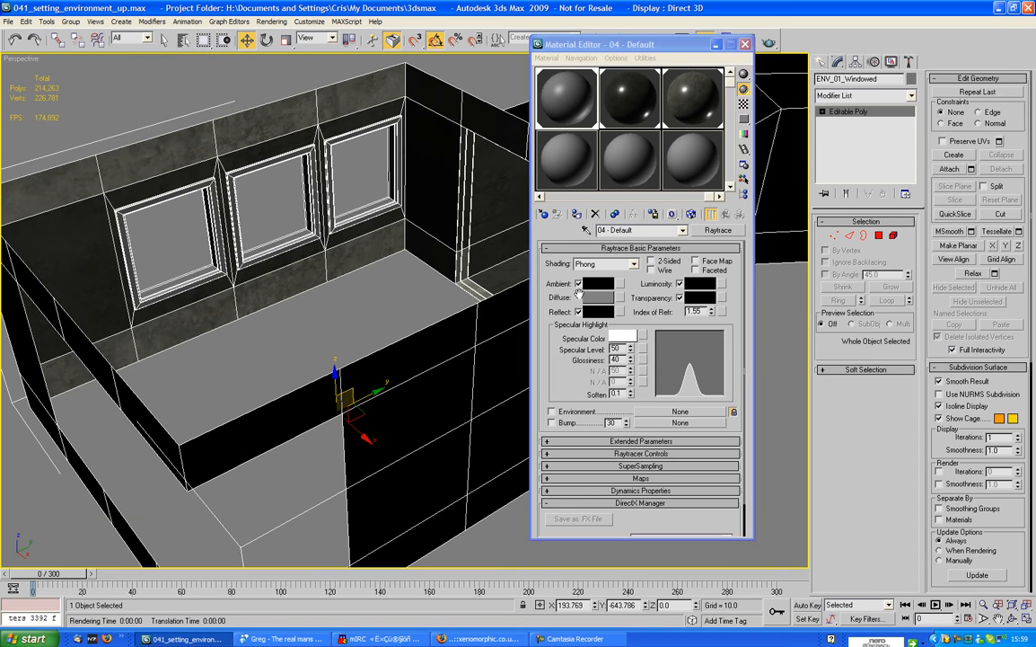
left_click(599, 298)
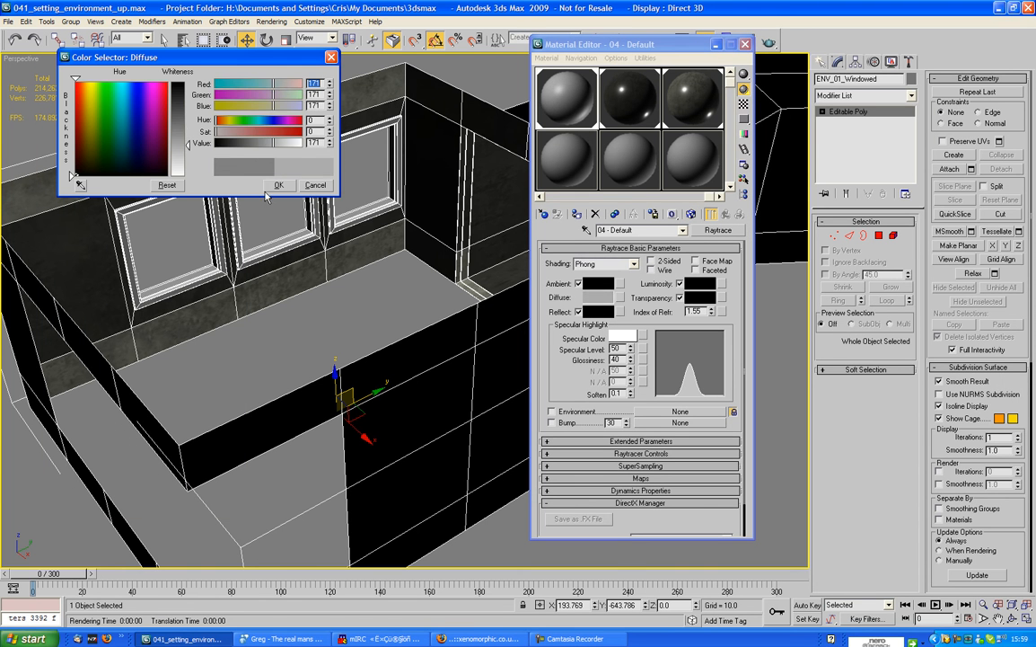
left_click(279, 185)
Step: Change material 05 - Default to the Raytrace type with a dark grey diffuse colour of value 42
left_click(626, 96)
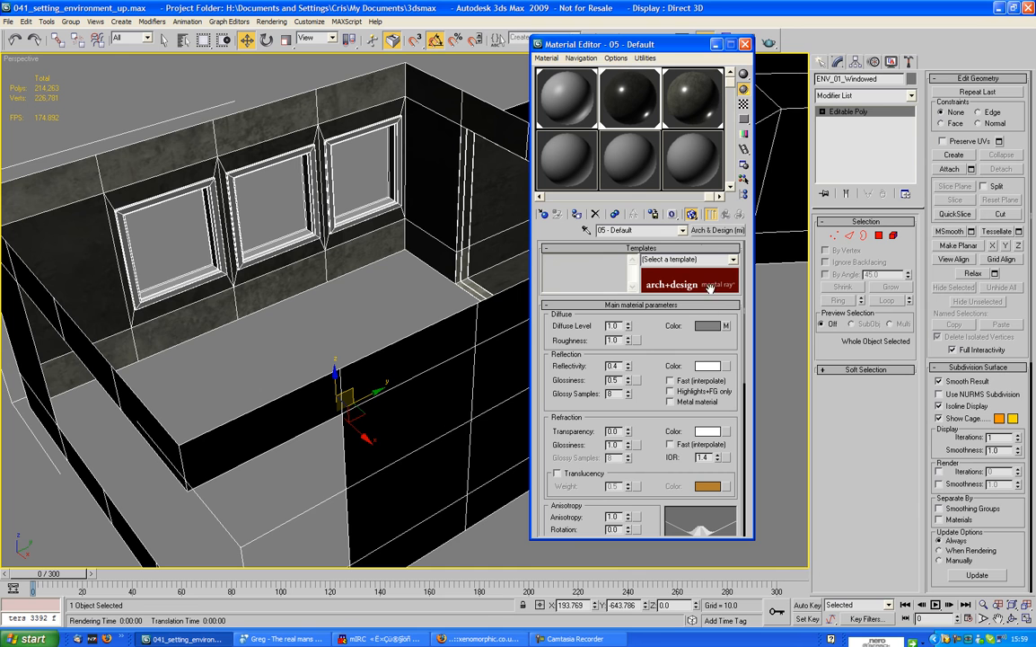
left_click(738, 230)
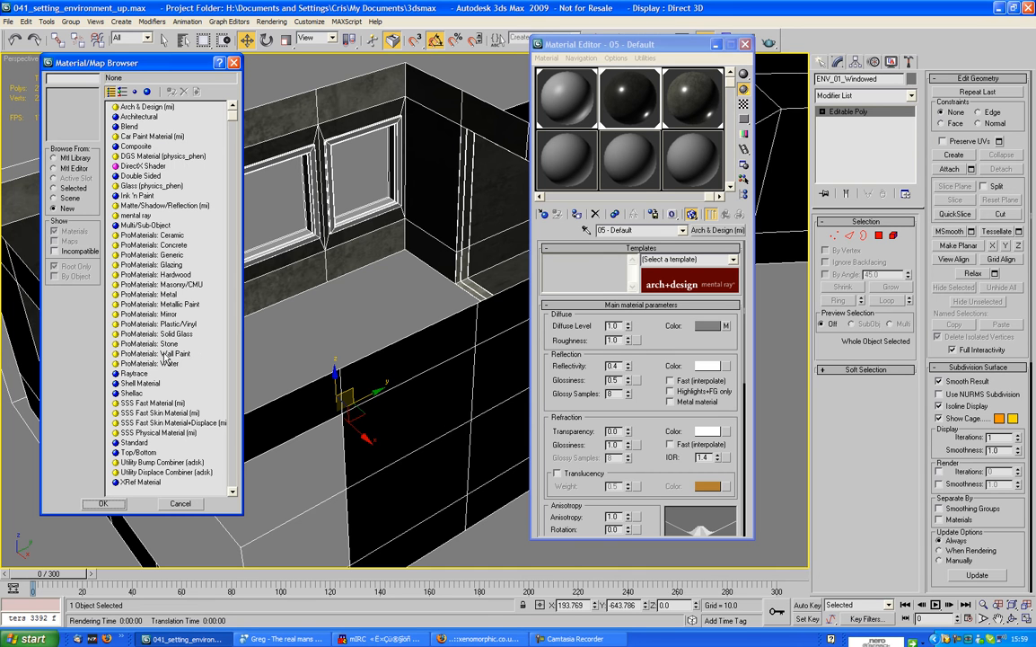
double_click(134, 373)
left_click(594, 299)
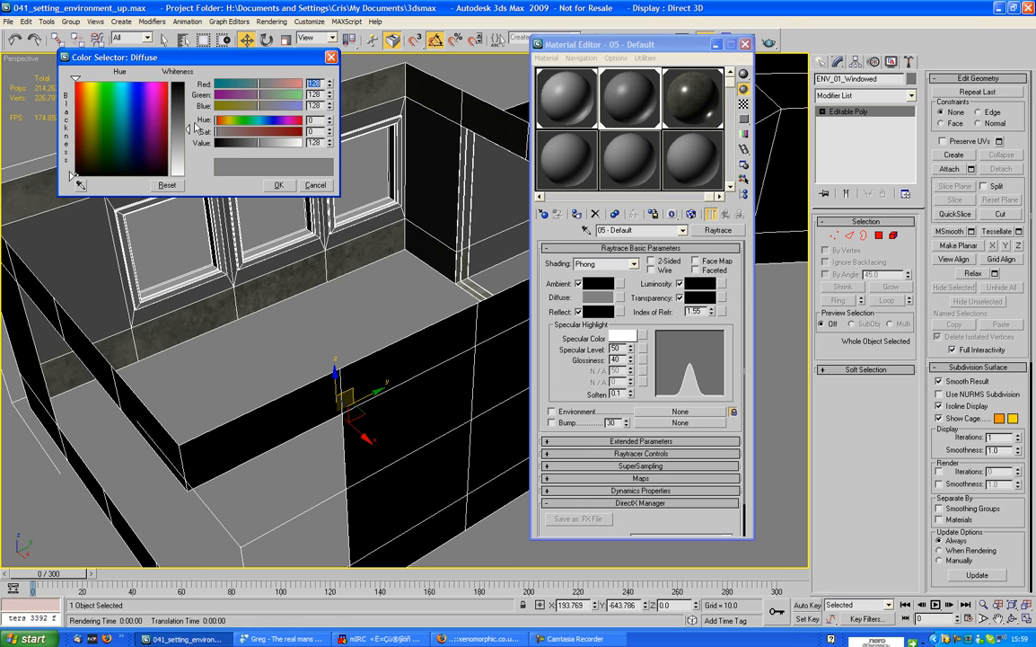
left_click(179, 98)
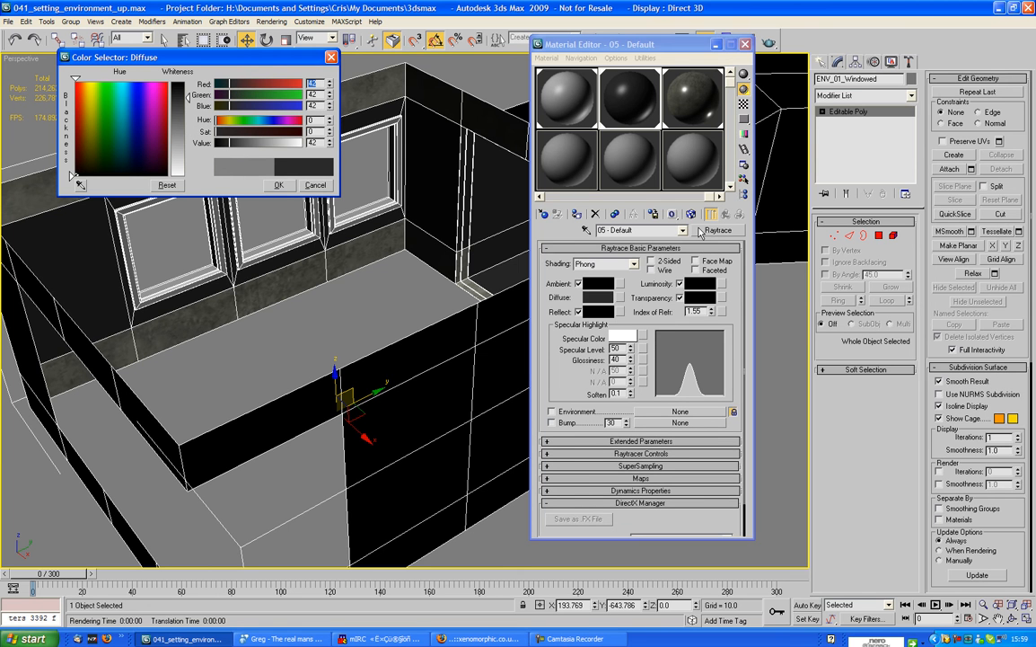
Step: Change material 06 - Default to the Raytrace type with a white diffuse colour of value 255, then close the Material Editor
left_click(699, 115)
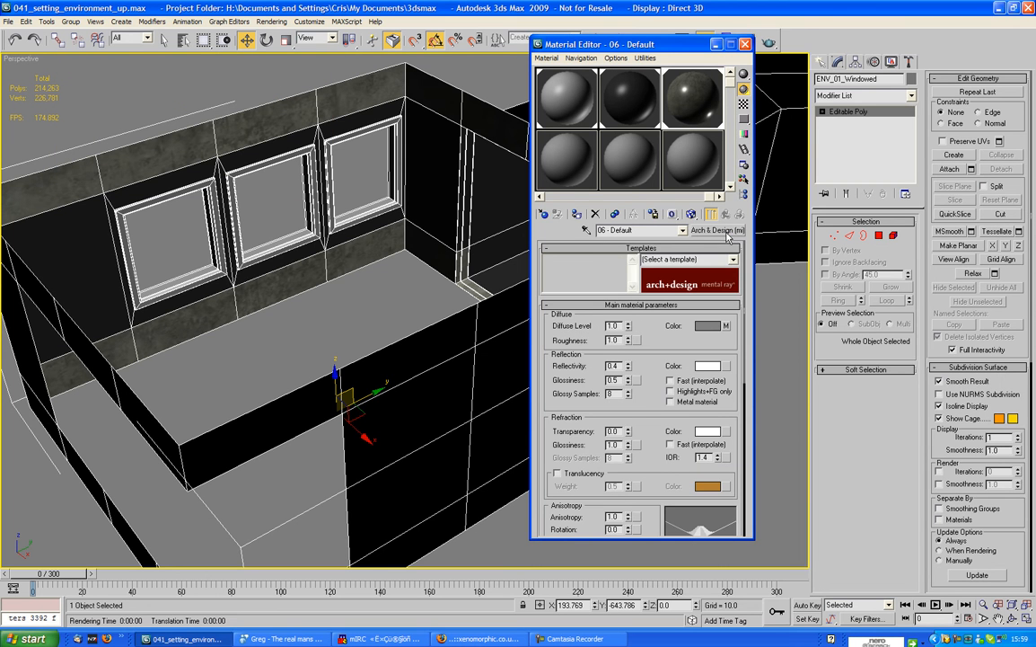
left_click(727, 231)
double_click(134, 373)
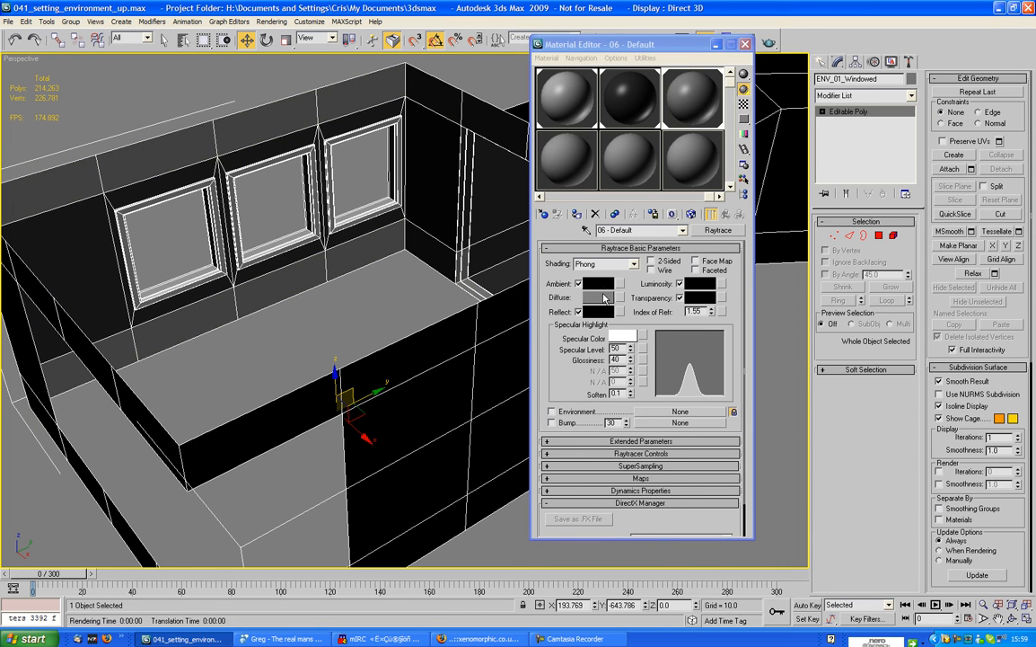
left_click(600, 298)
left_click_drag(186, 130, 186, 180)
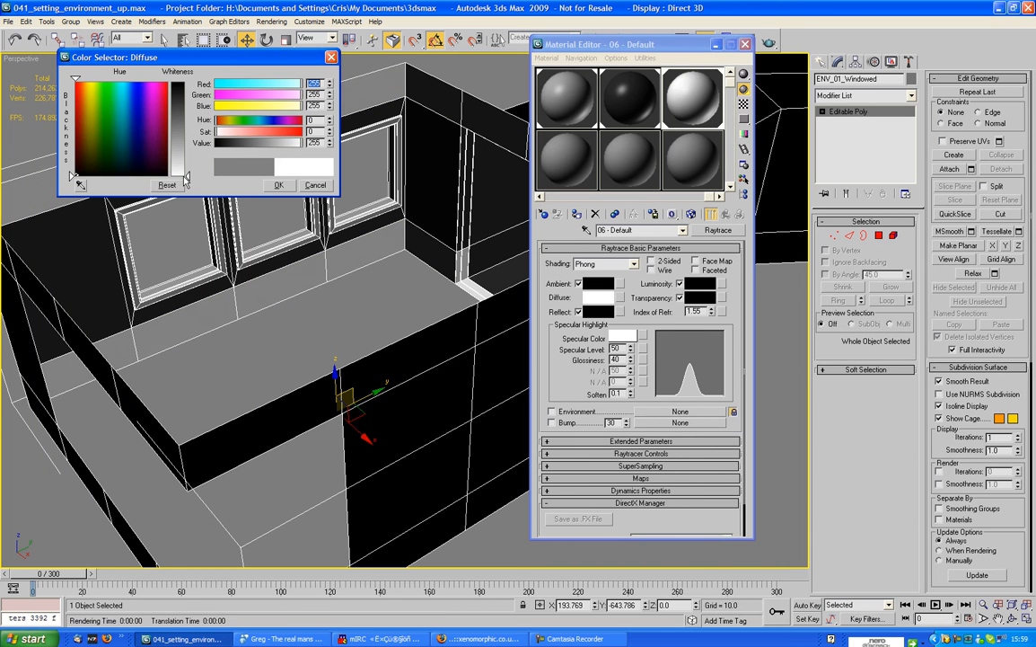
left_click(278, 186)
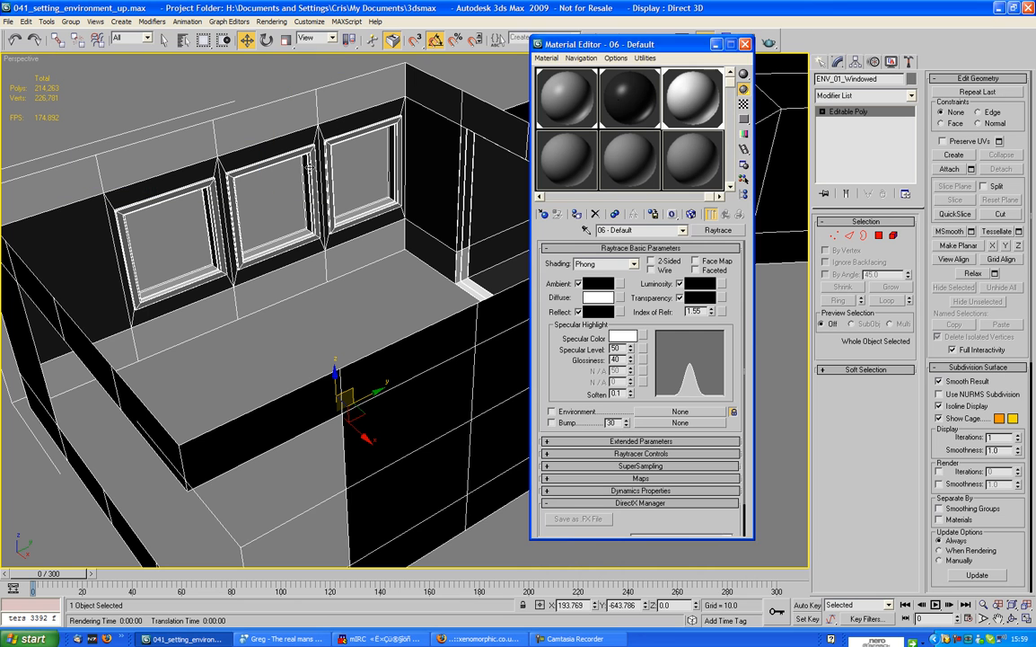
left_click(746, 44)
Step: Select the open outer border around the three windows and extrude it outward in its own plane by scaling a copy
middle_click_drag(316, 191, 584, 119, "alt")
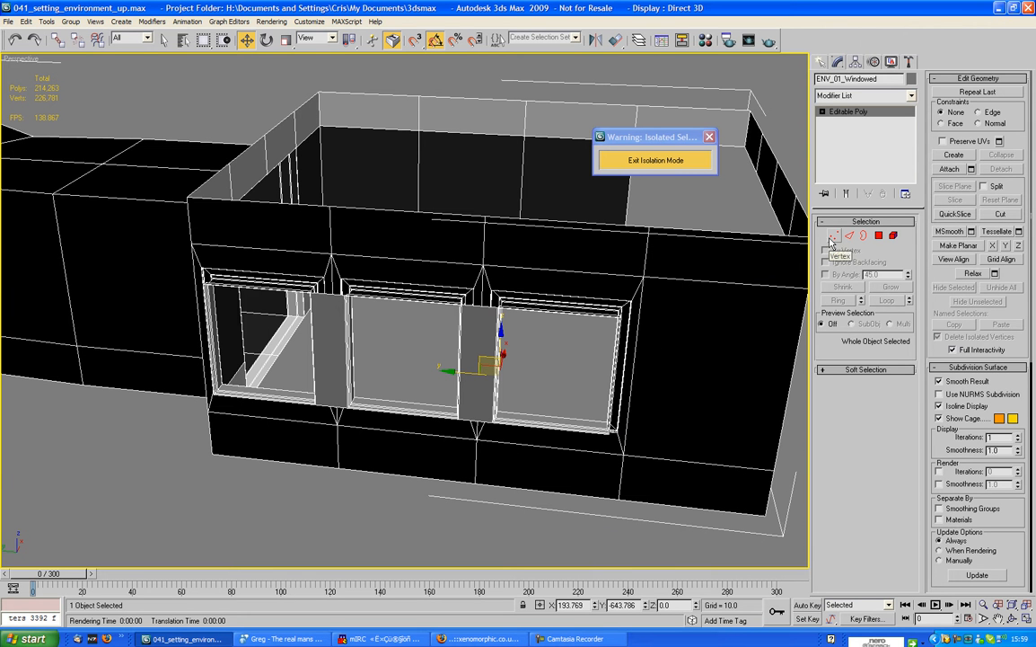
key("3")
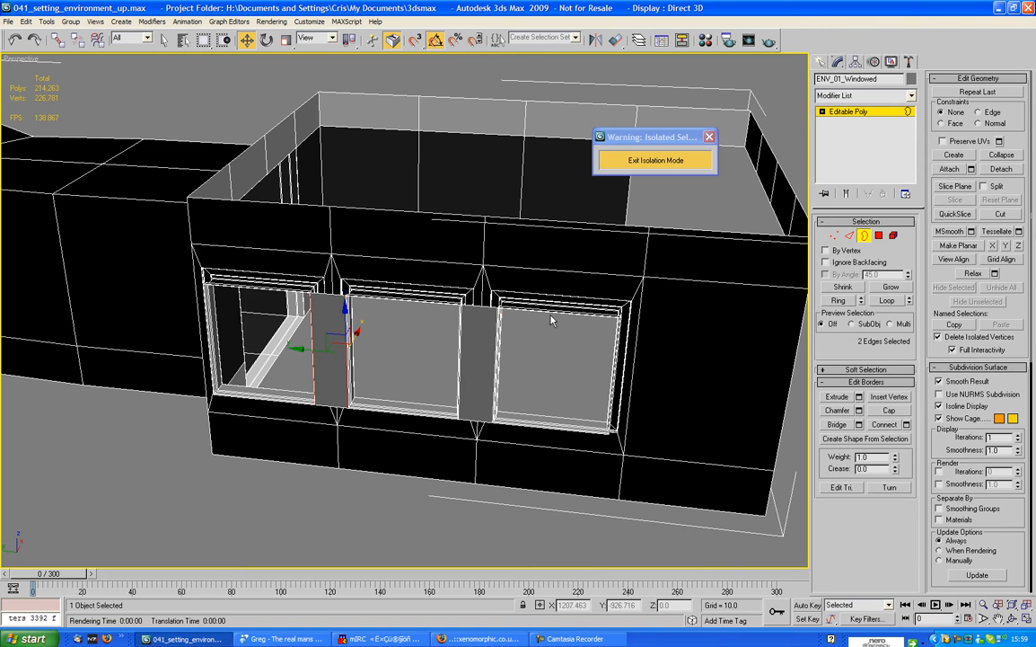
left_click(467, 307)
middle_click_drag(614, 327, 581, 319, "alt")
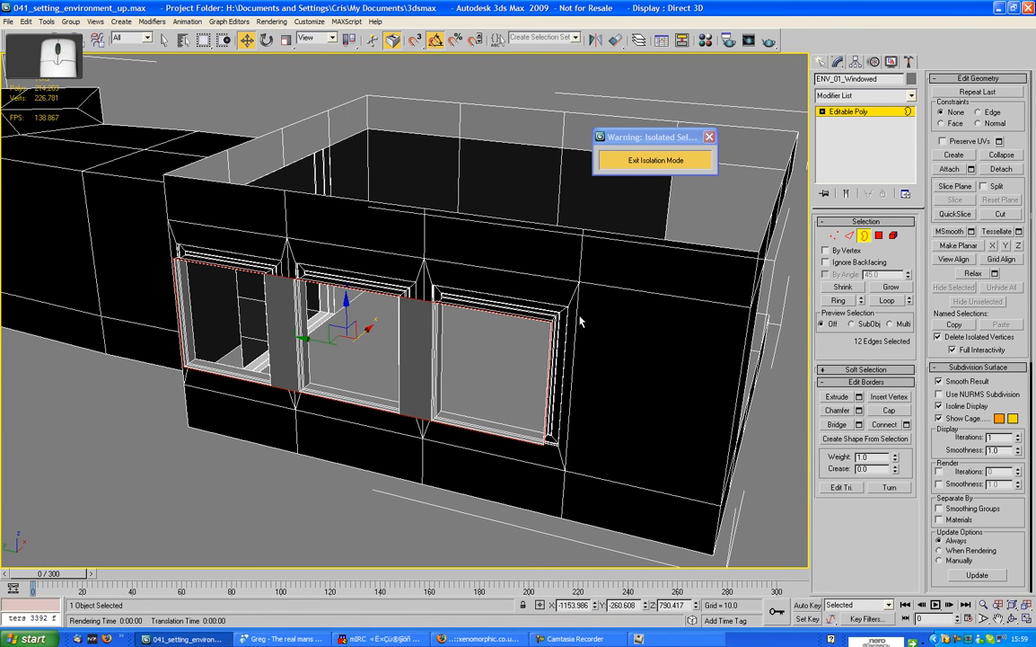
key("e")
key("r")
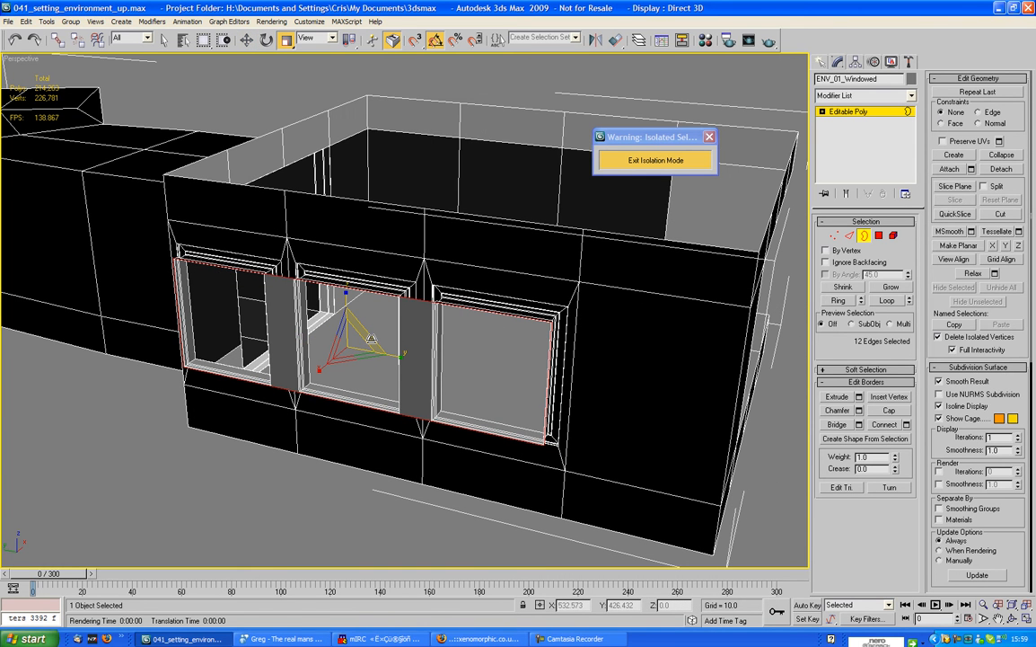
left_click_drag(393, 344, 388, 235, "shift")
Step: Stretch the extruded border to 174% along Y and slide it along Y to about 1697 so it spans the whole building
scroll(388, 236, "down", 5)
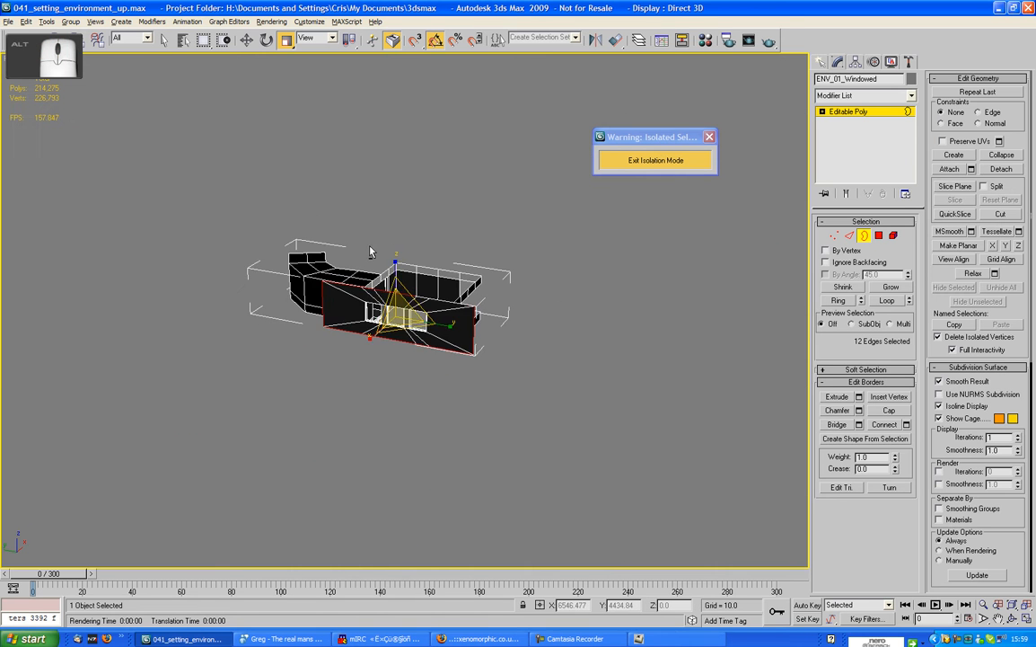
middle_click_drag(370, 249, 486, 322, "alt")
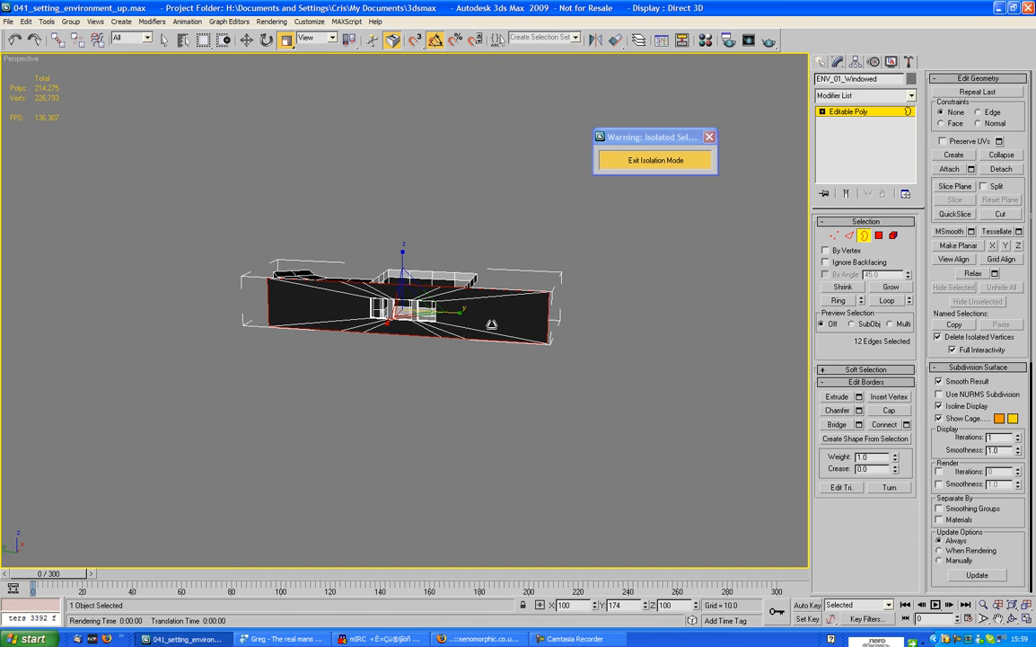
key("w")
left_click_drag(364, 306, 304, 305)
Step: Extrude the outer border along X to about 2740, past the back of the room and corridor, undoing the first attempt
middle_click_drag(305, 305, 347, 324, "alt")
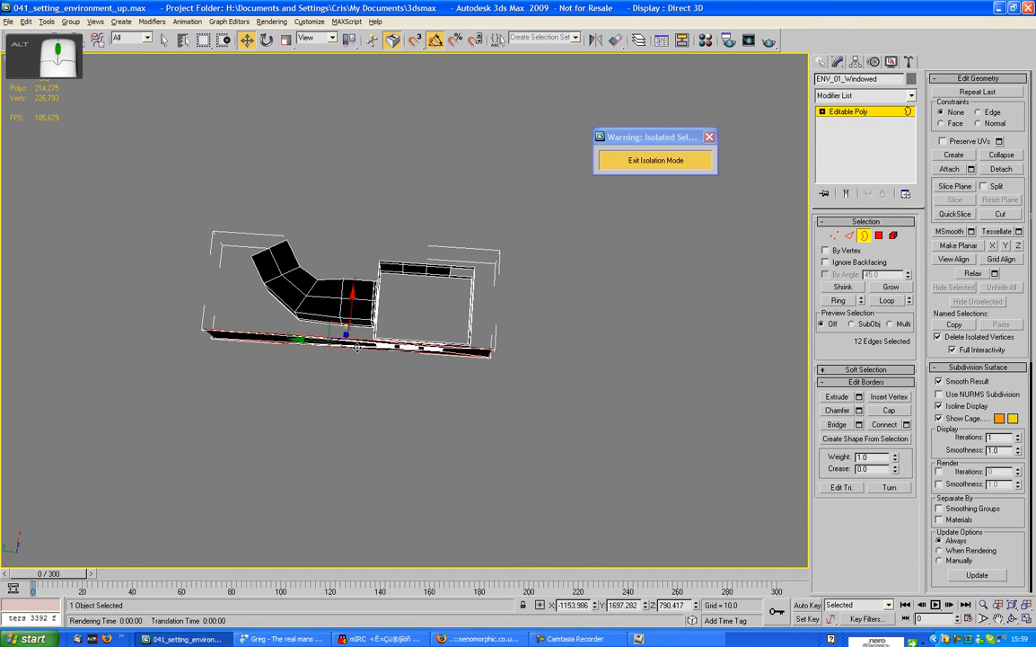
left_click_drag(347, 321, 392, 215, "shift")
key("ctrl+z")
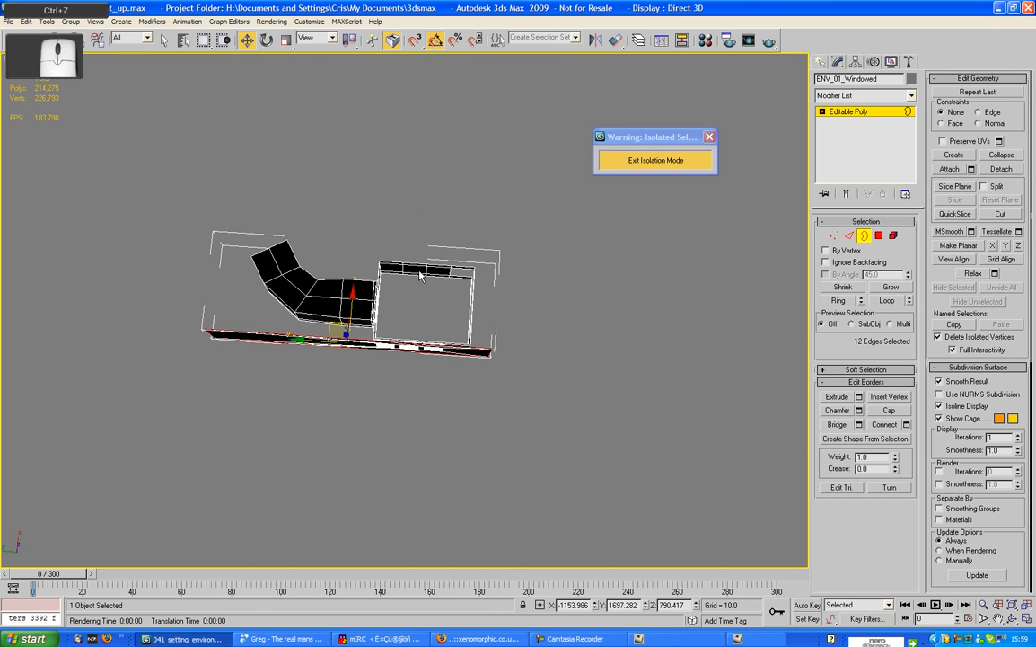
left_click_drag(344, 311, 377, 196, "shift")
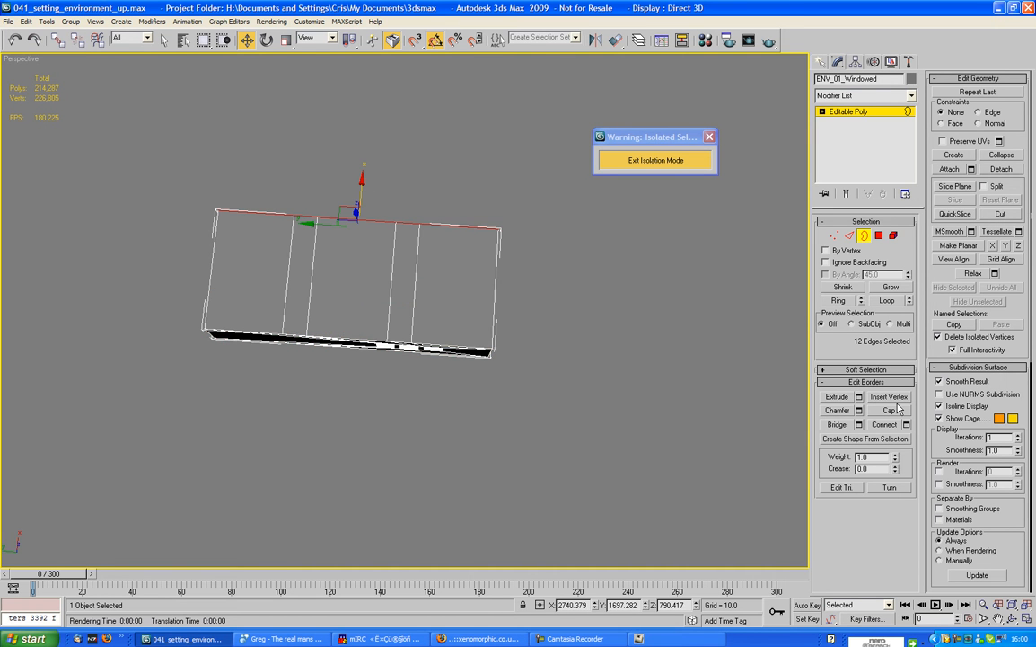
Step: Cap the open border at the back of the outer shell to close the building
left_click(863, 236)
middle_click_drag(618, 270, 453, 192, "alt")
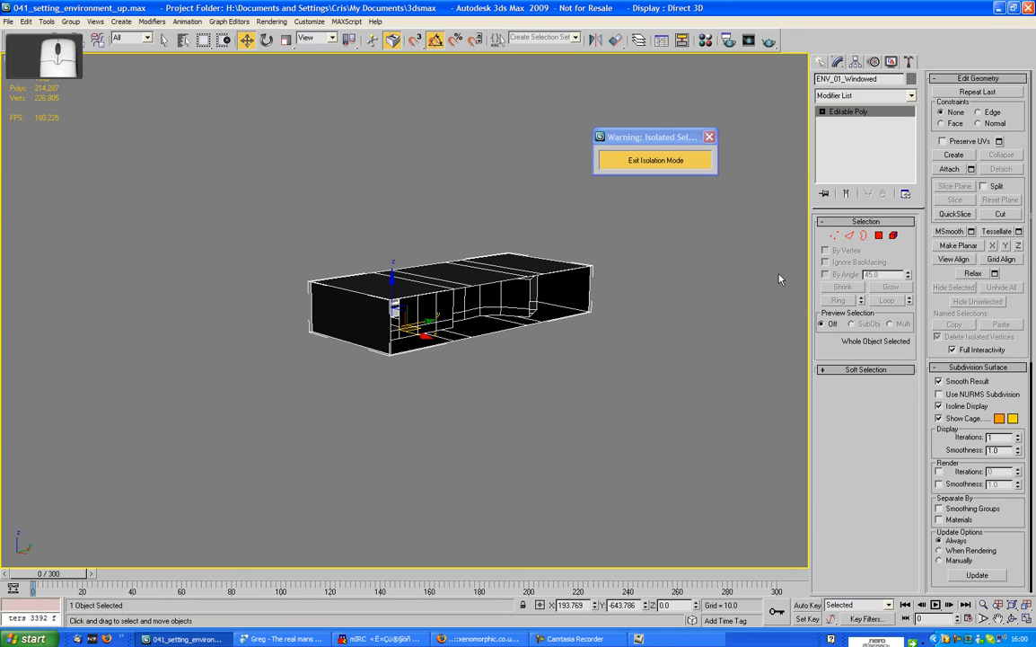
key("3")
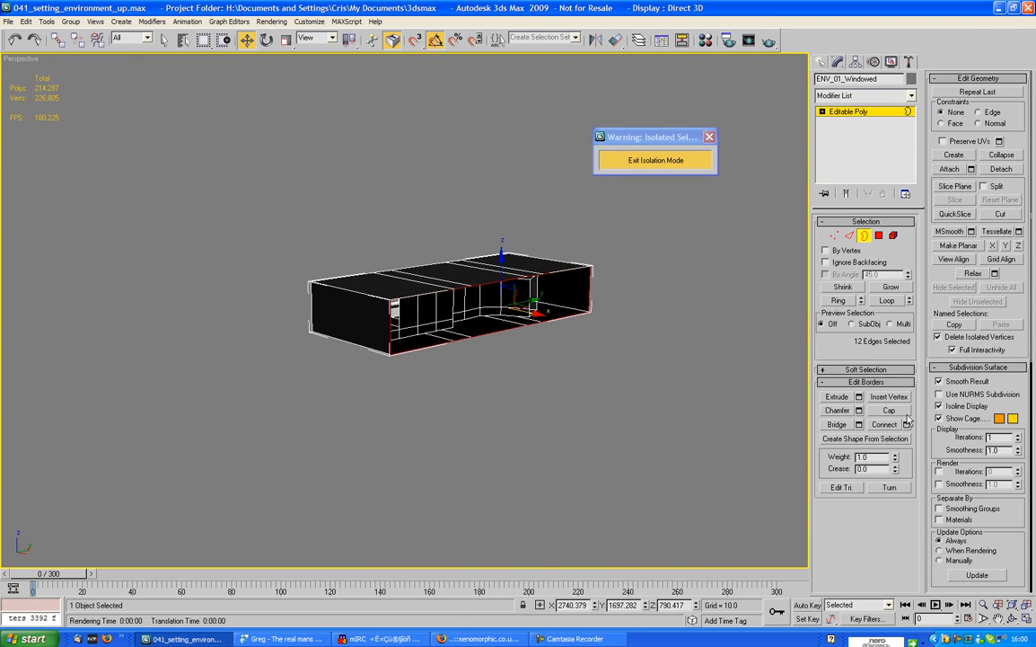
key("3")
middle_click_drag(708, 228, 620, 306, "alt")
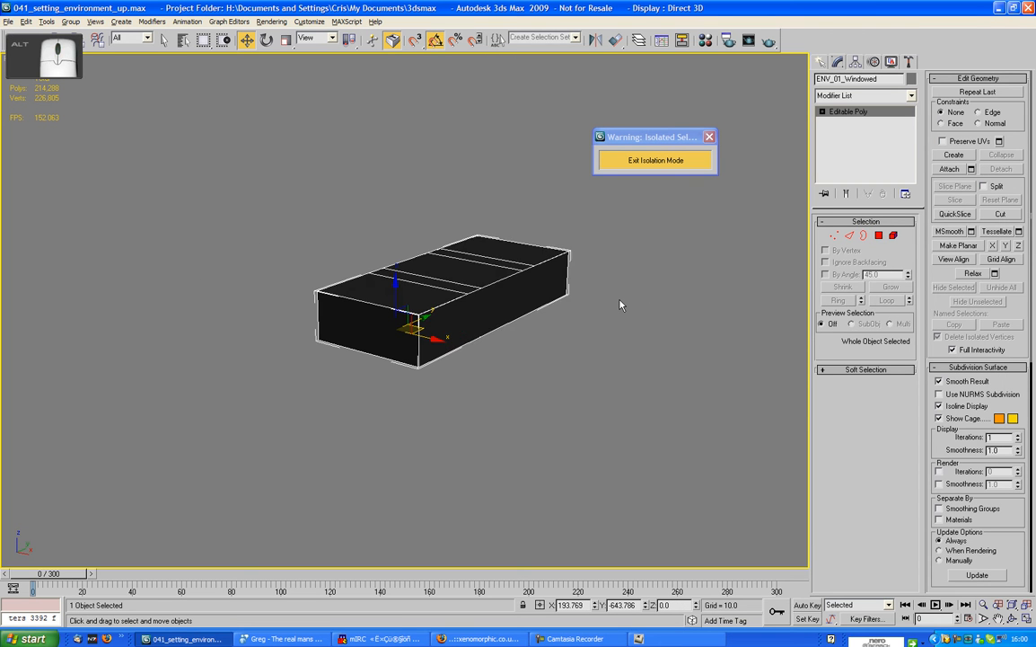
Step: Show the whole scene through Camera01 by leaving isolation mode, and turn off the edged-faces display
key("c")
left_click(490, 232)
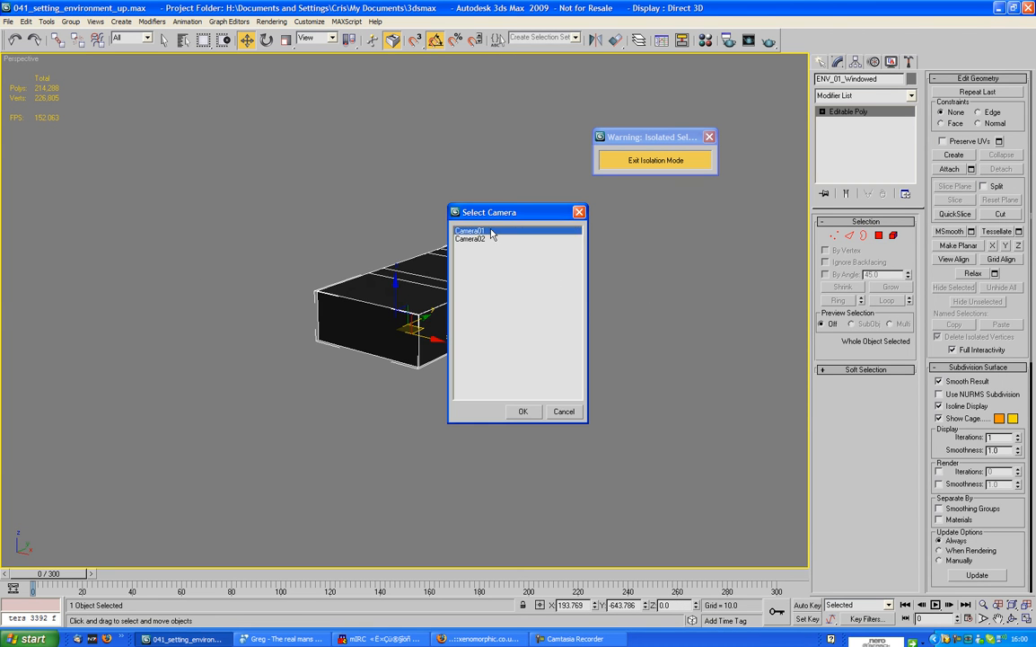
double_click(492, 233)
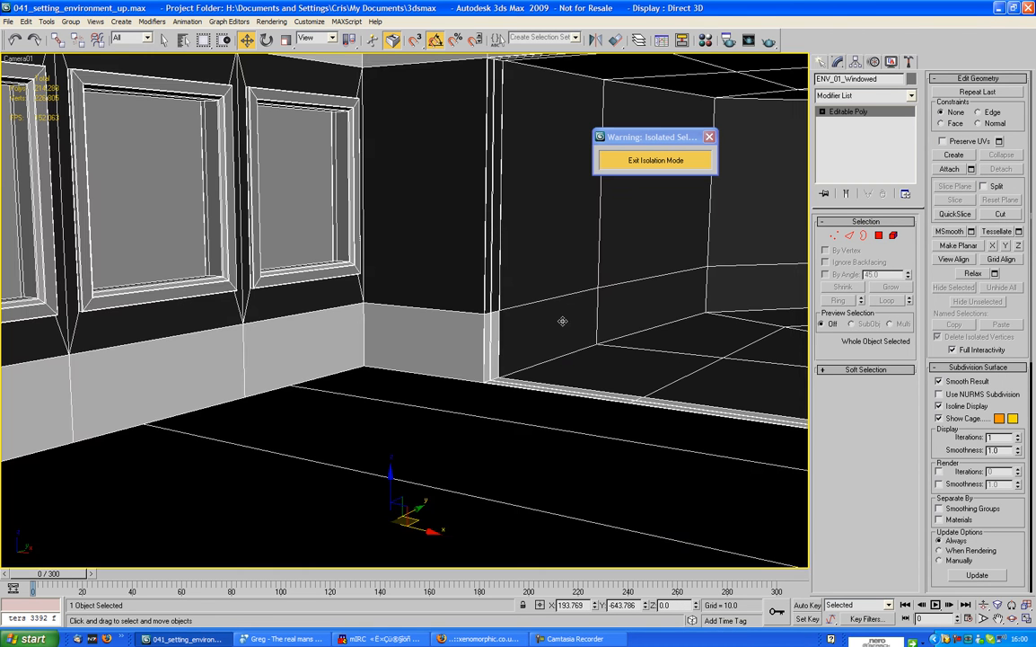
left_click(652, 163)
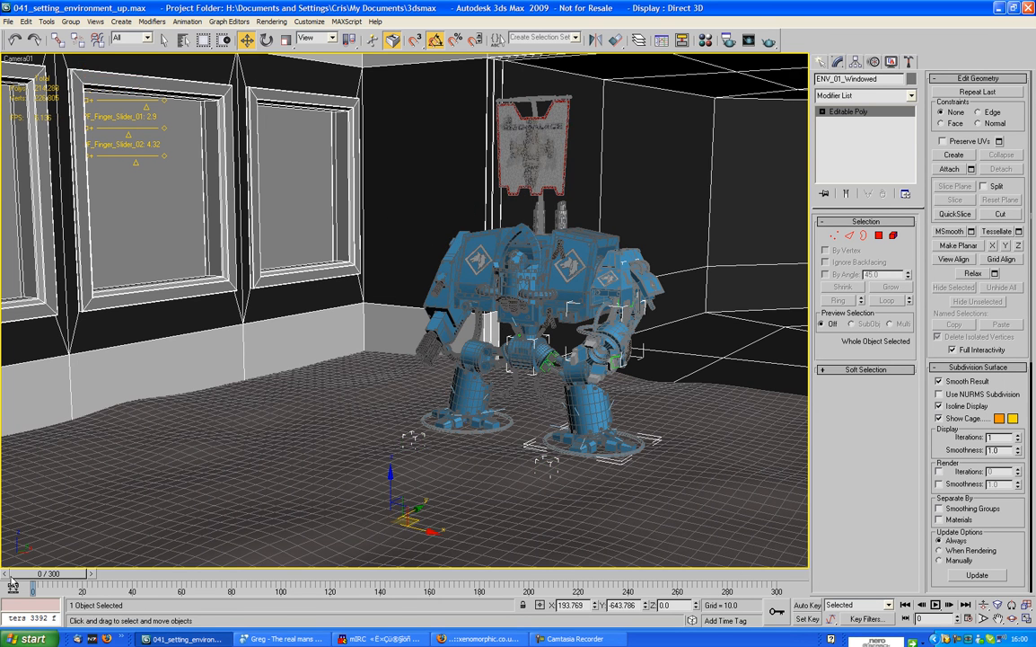
key("F4")
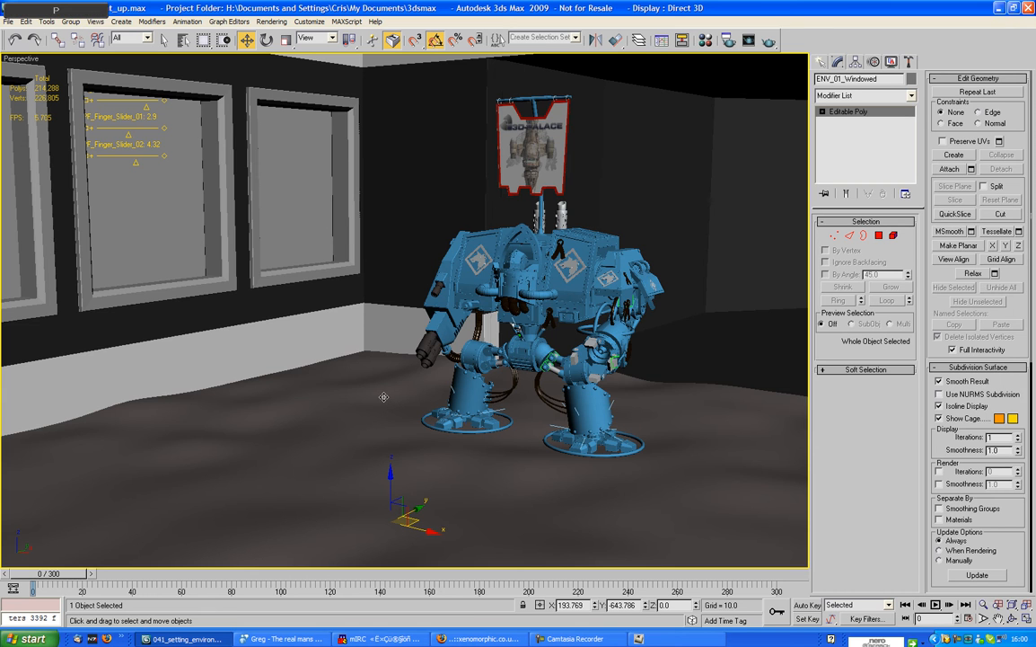
Step: In a Perspective view, create a Daylight system at the foot of the windowed wall, accepting mr Photographic Exposure Control at EV 15
key("p")
scroll(383, 397, "down", 5)
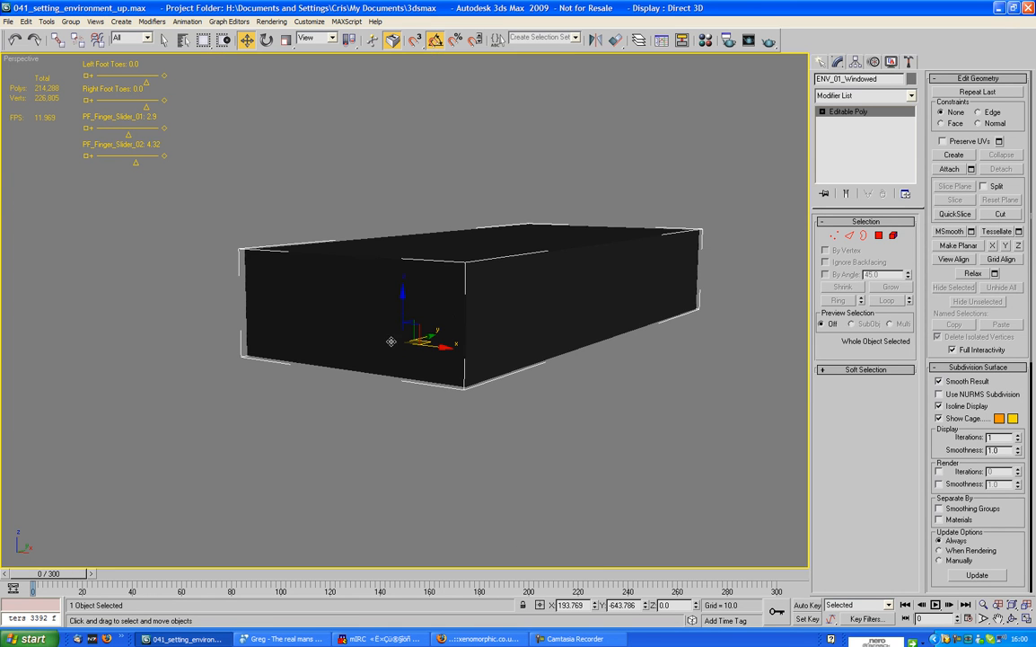
mouse_move(429, 306)
middle_mouse_down("alt")
mouse_move(382, 256)
mouse_move(431, 295)
middle_mouse_up("alt")
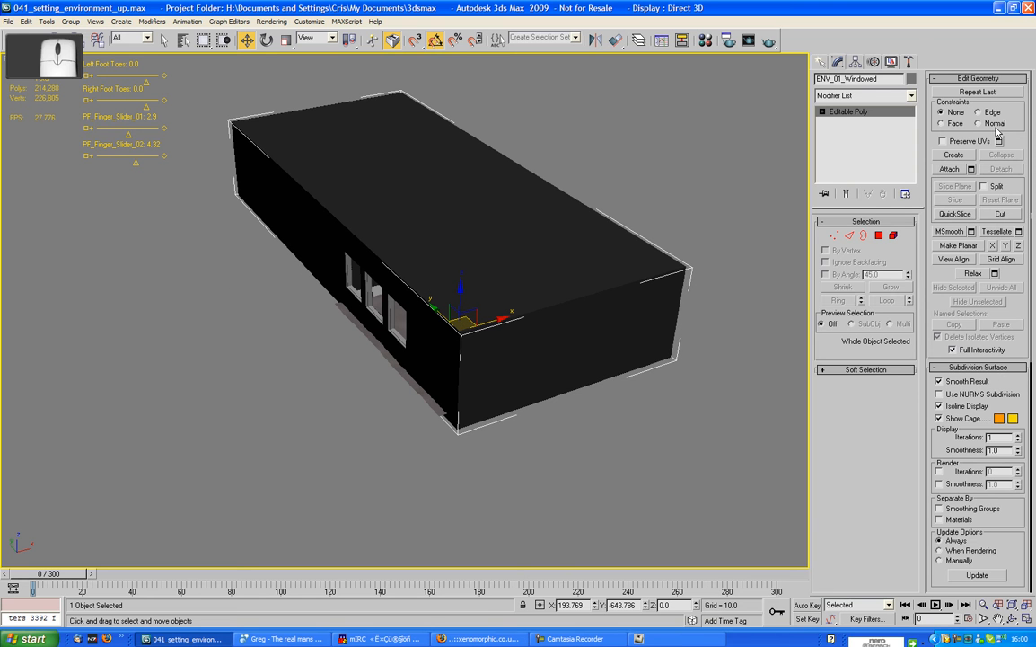
left_click(909, 61)
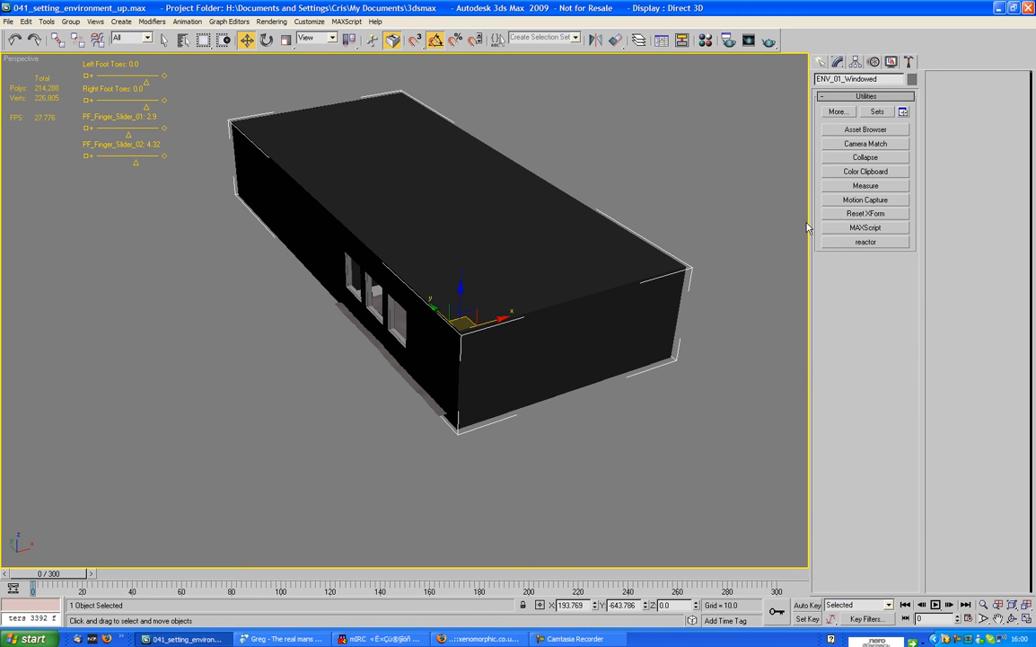
left_click(821, 62)
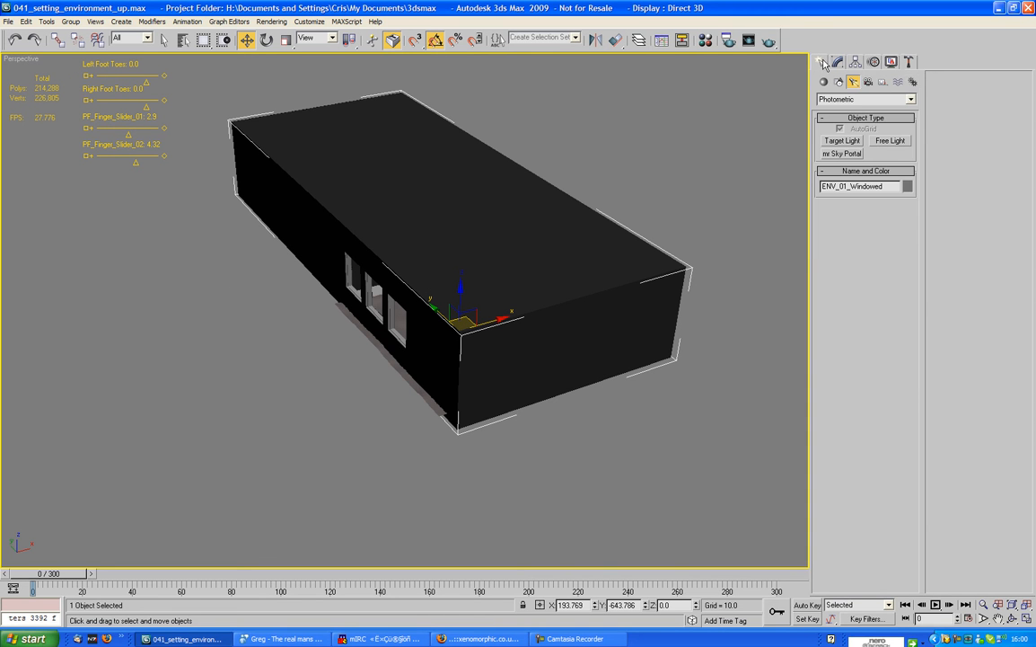
left_click(912, 82)
left_click(890, 154)
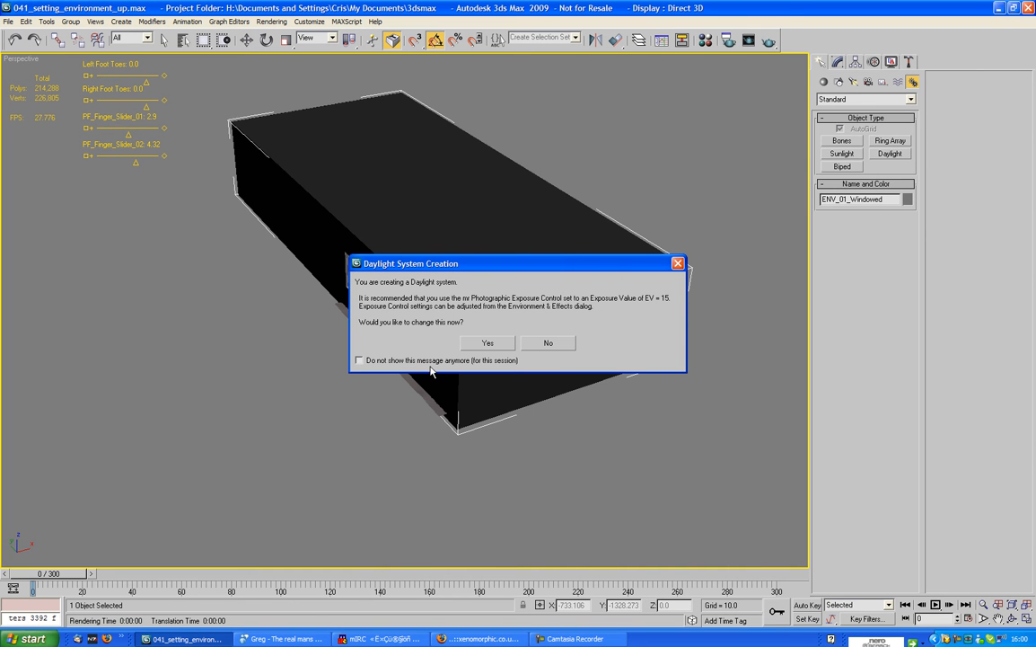
left_click(487, 343)
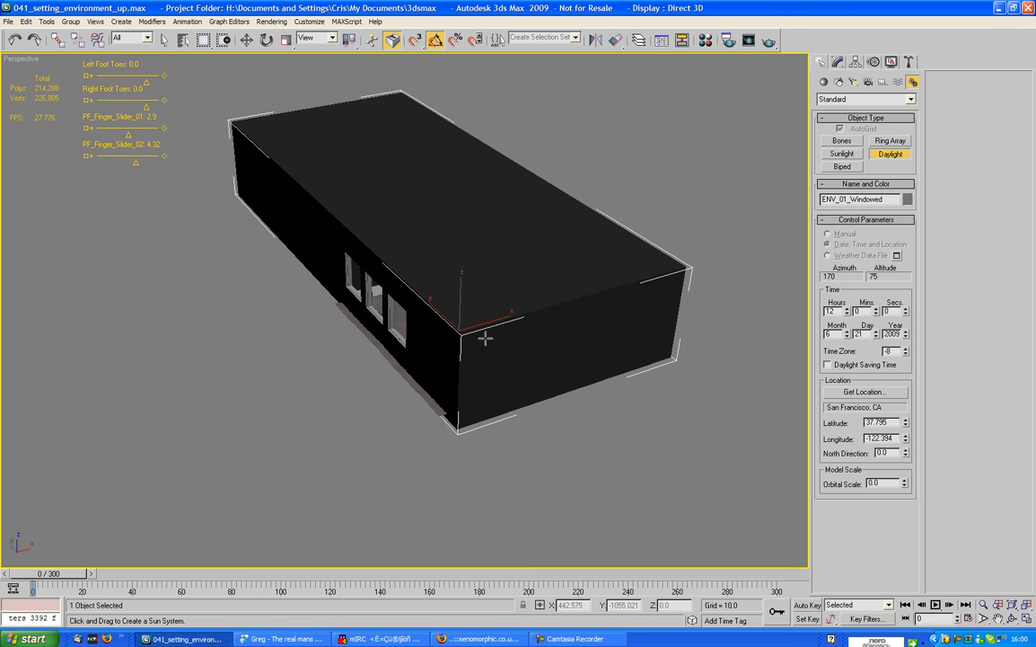
mouse_move(347, 361)
middle_mouse_down("alt")
mouse_move(347, 349)
mouse_move(361, 371)
middle_mouse_up("alt")
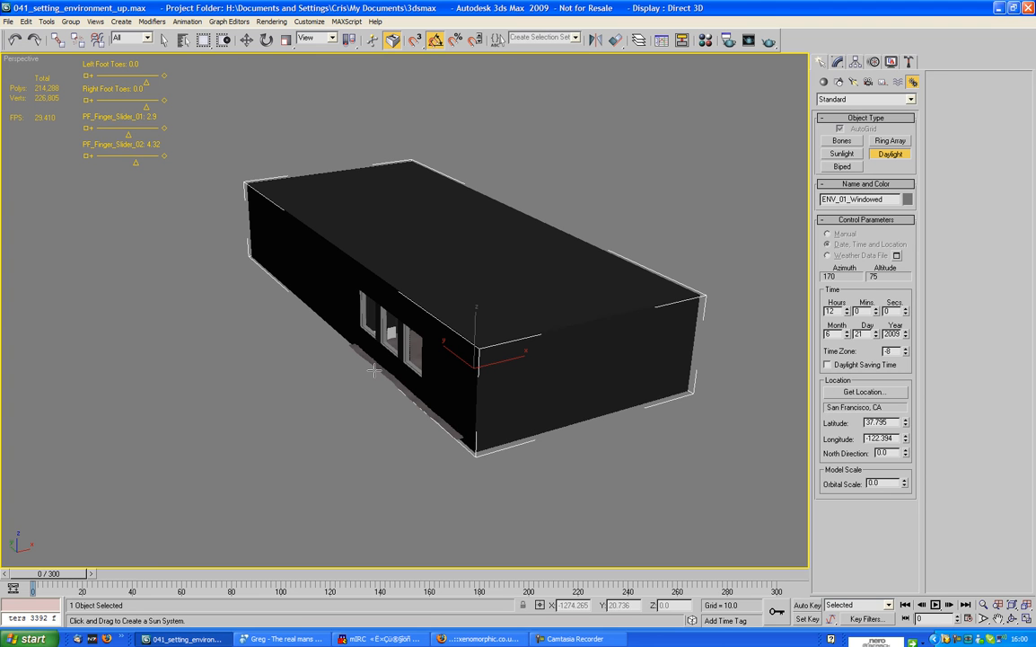
left_click_drag(373, 370, 375, 371)
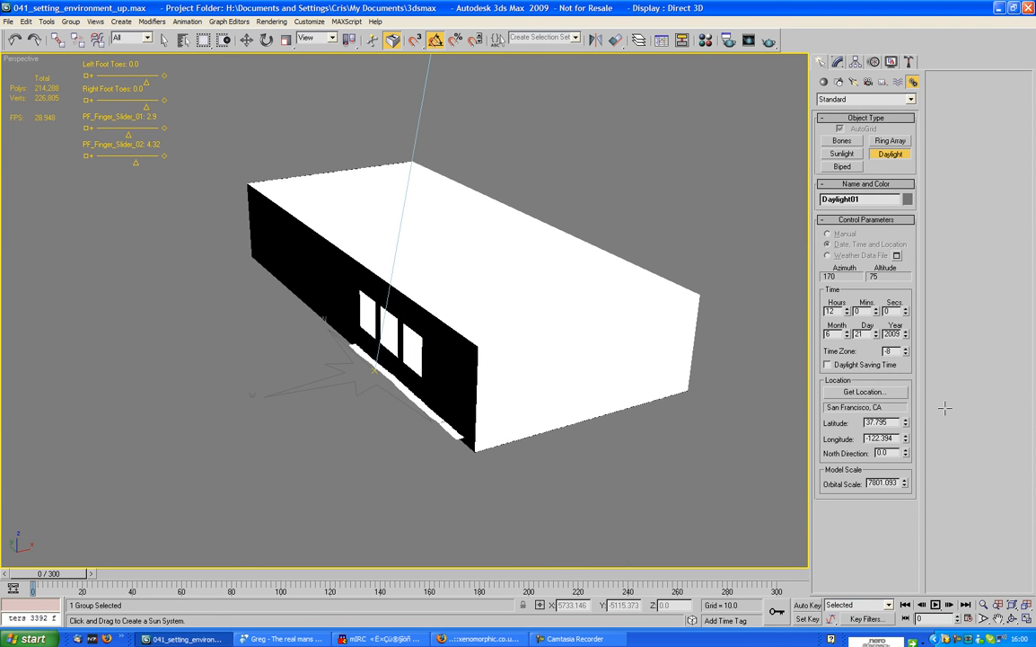
Step: Set the daylight position to Manual and move the sun in front of the windows, to about X -6346, Z 2647
scroll(665, 431, "down", 3)
middle_click_drag(668, 452, 258, 55, "alt")
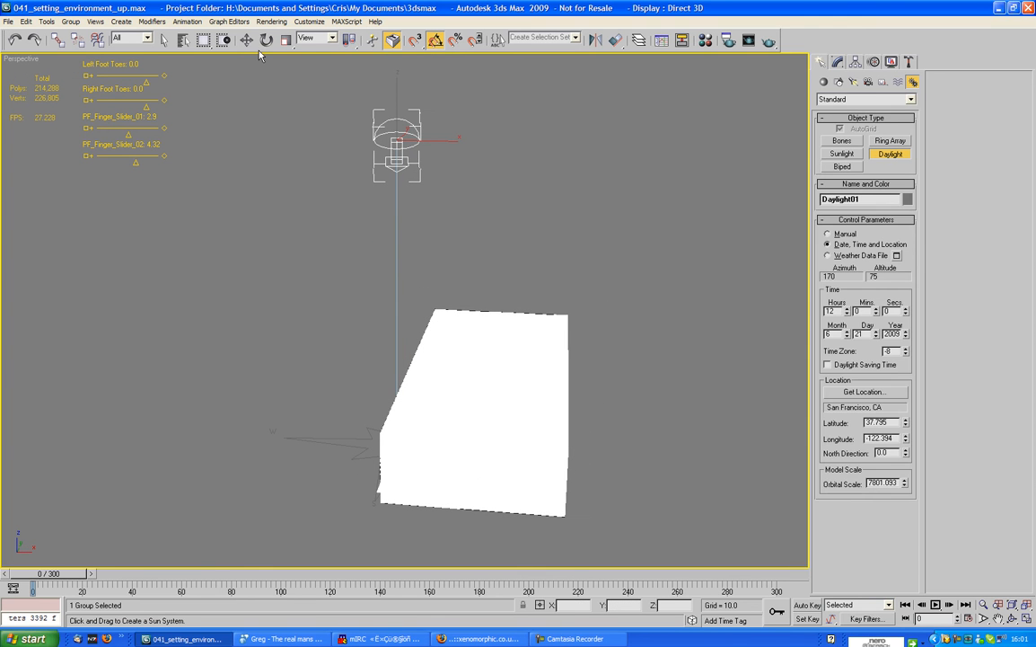
left_click(246, 39)
left_click(837, 61)
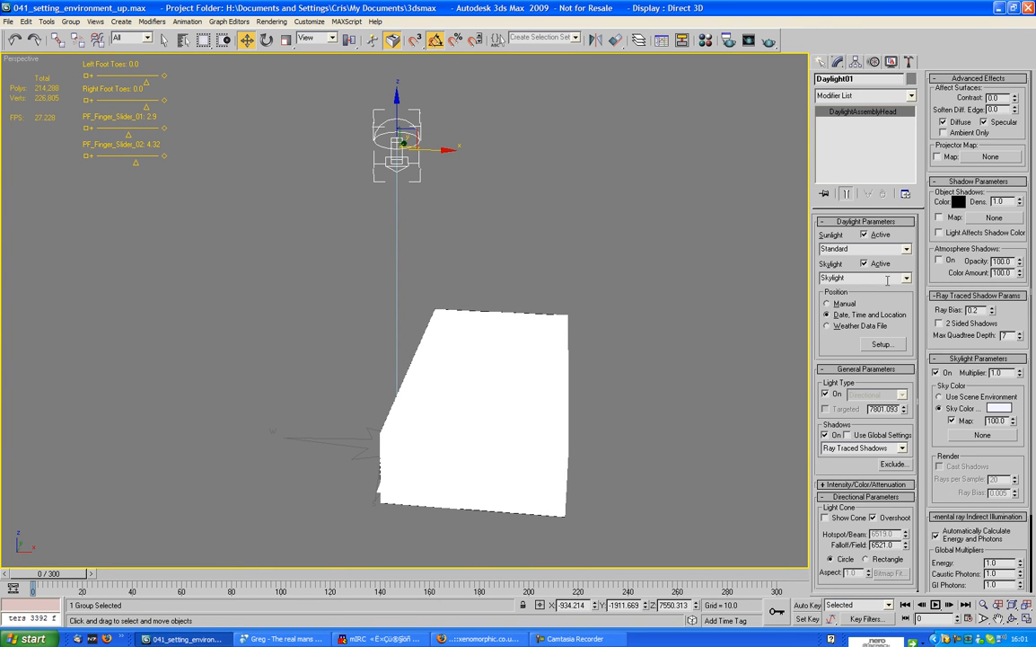
left_click(837, 305)
left_click_drag(409, 146, 185, 336)
middle_click_drag(186, 337, 361, 292, "alt")
Step: View through Camera01 and set the daylight's sunlight to mr Sun and its skylight to mr Sky
key("c")
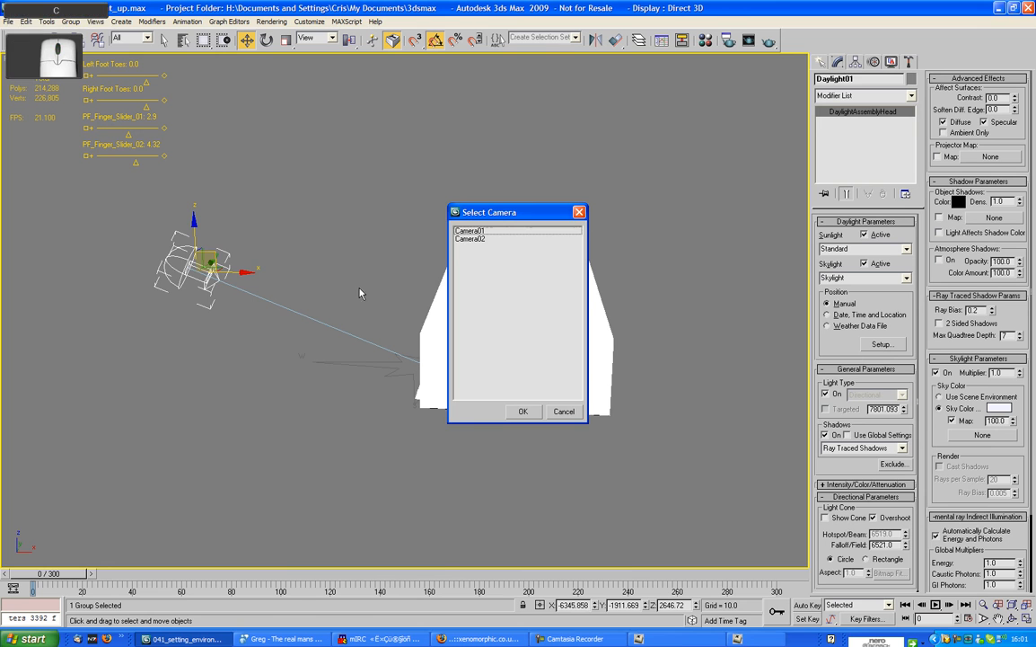
double_click(460, 232)
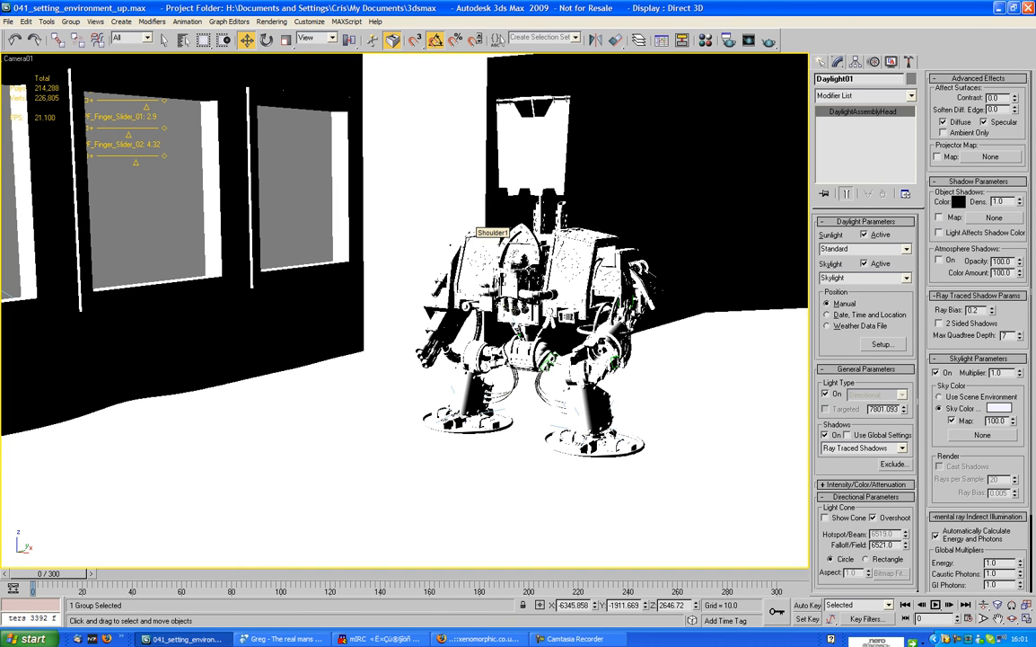
left_click(906, 249)
left_click(902, 271)
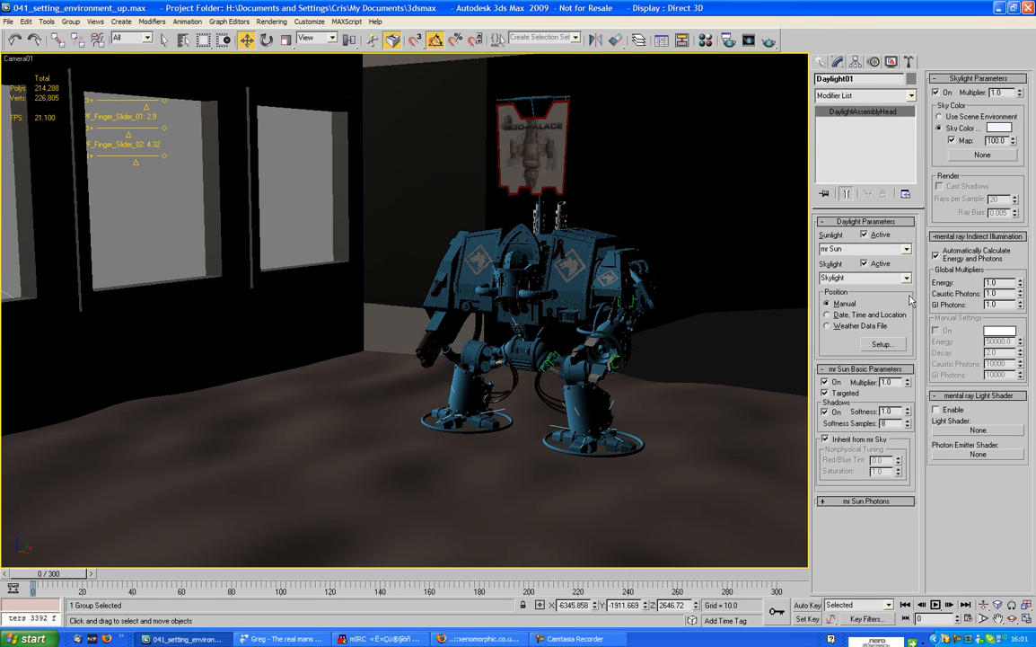
left_click(906, 278)
left_click(857, 312)
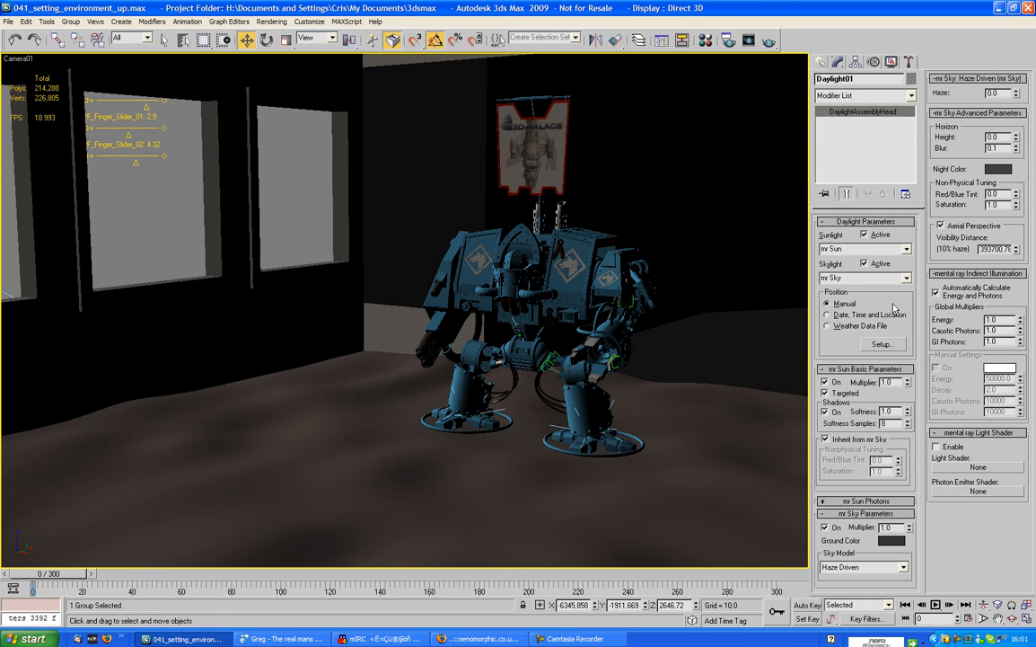
Step: Enable Final Gather in the render setup and set its precision preset to Draft
left_click(728, 40)
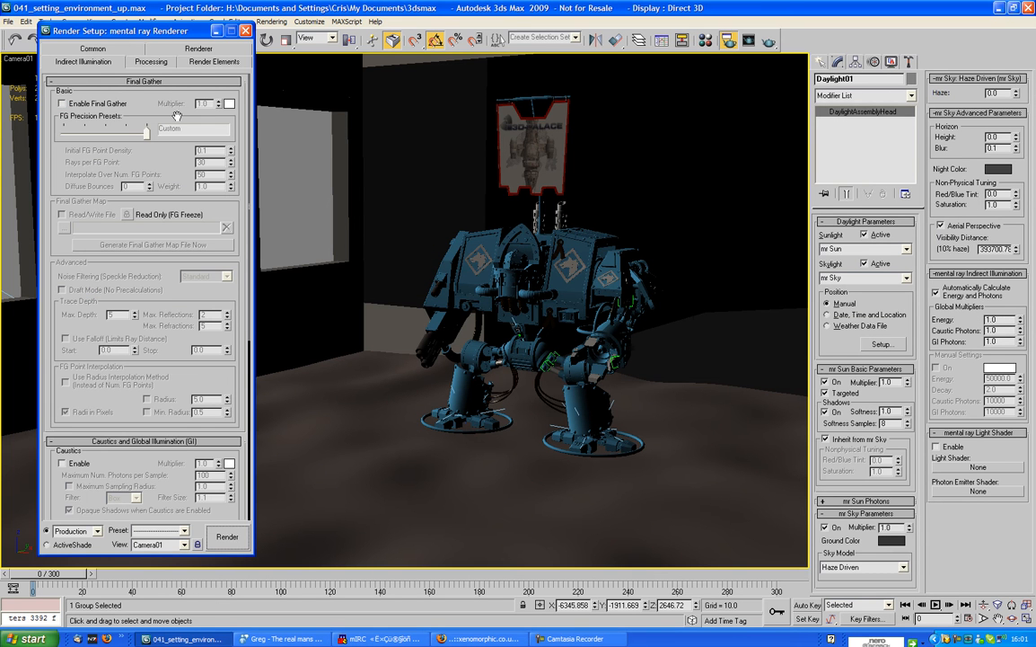
left_click_drag(116, 37, 227, 35)
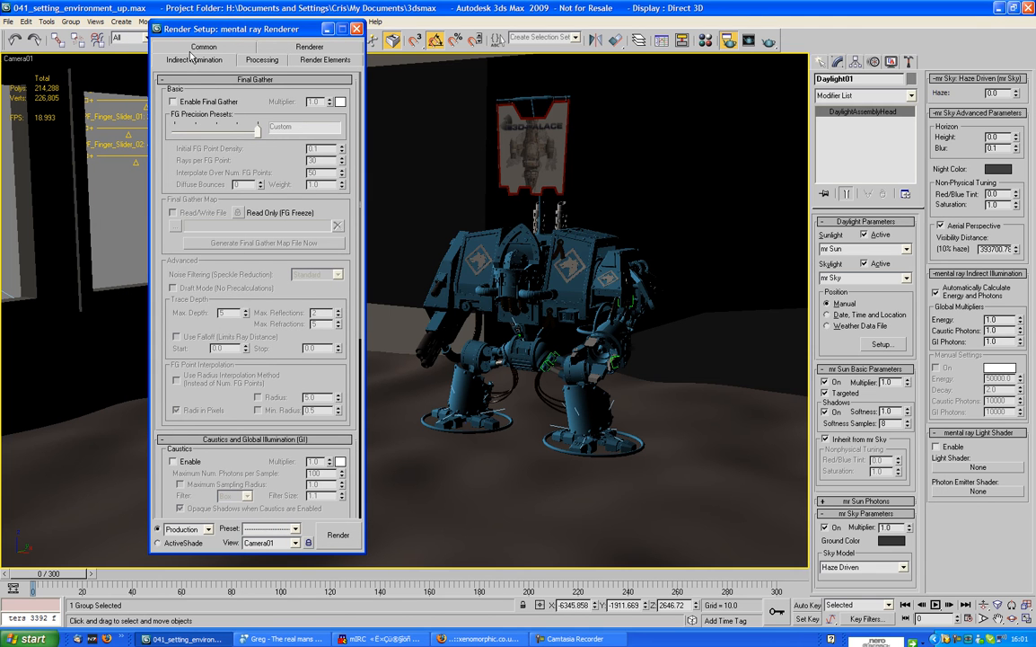
left_click(185, 101)
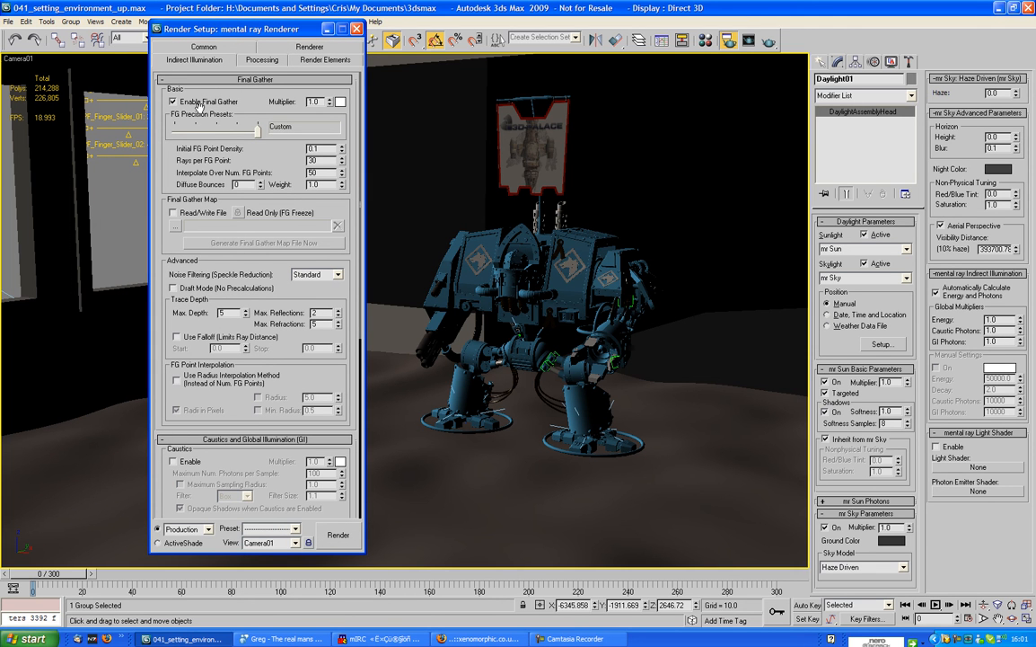
left_click(185, 136)
left_click(185, 132)
left_click(185, 132)
left_click(183, 131)
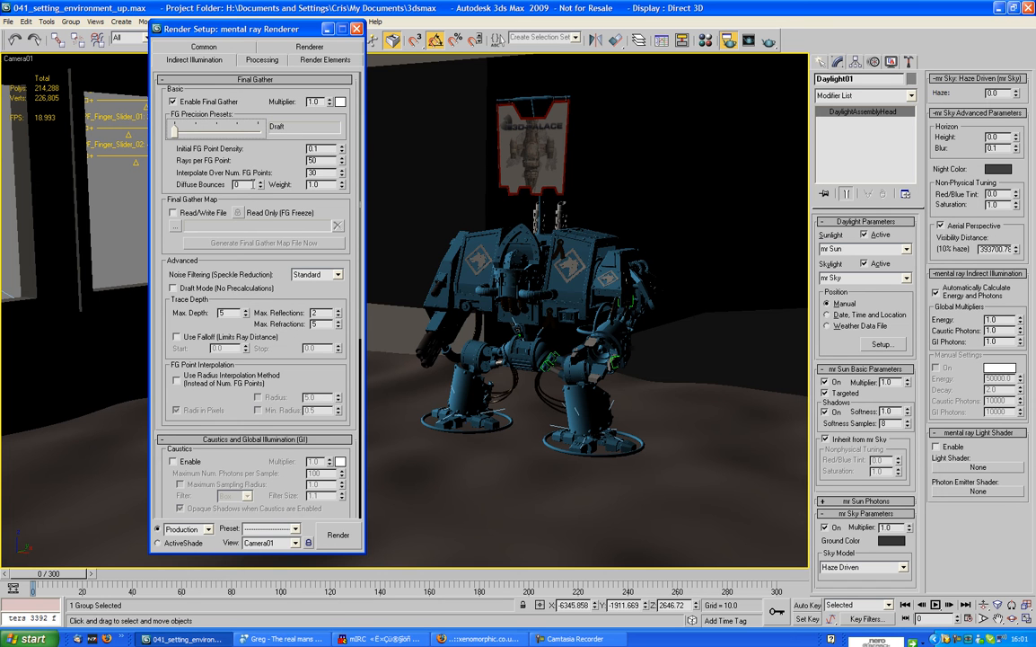
Step: Check the mental ray sampling quality, Final Gather and output size settings, and close the render setup
left_click(297, 48)
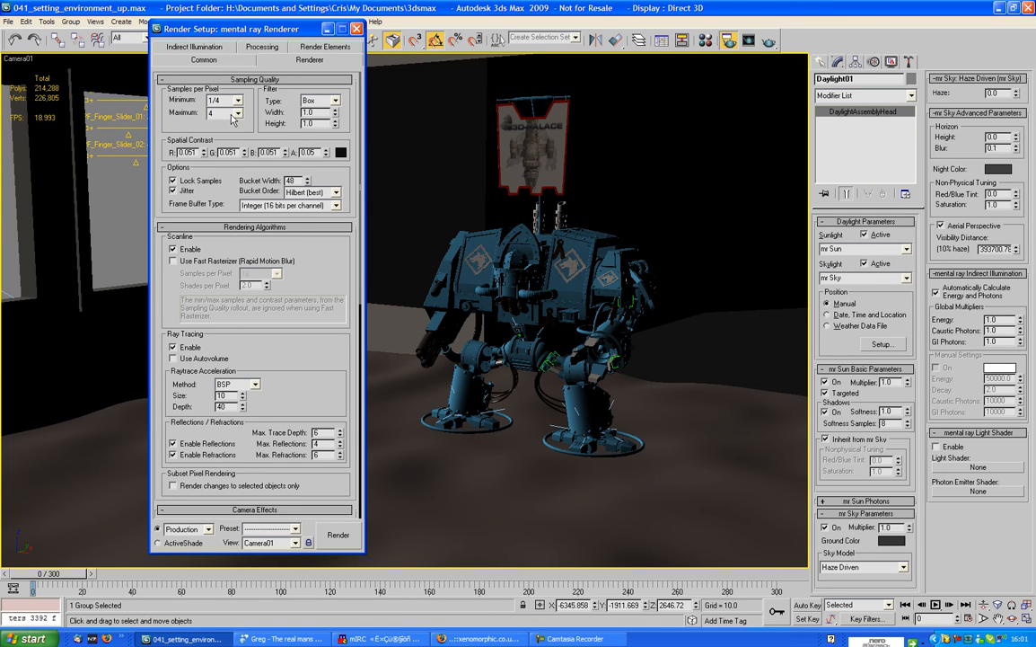
left_click(356, 29)
key("F10")
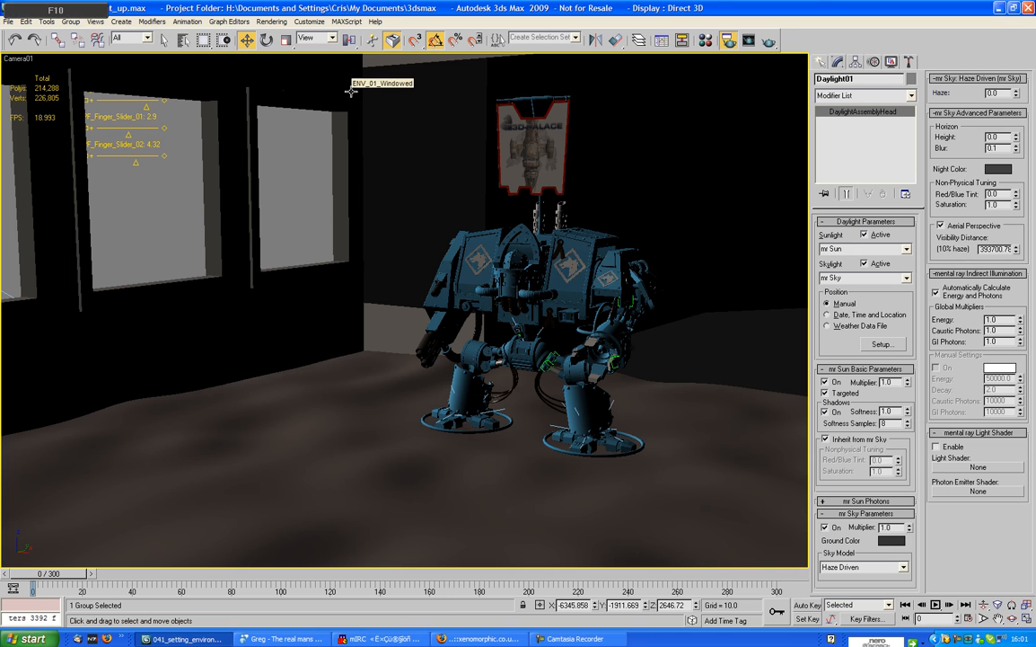
left_click(193, 59)
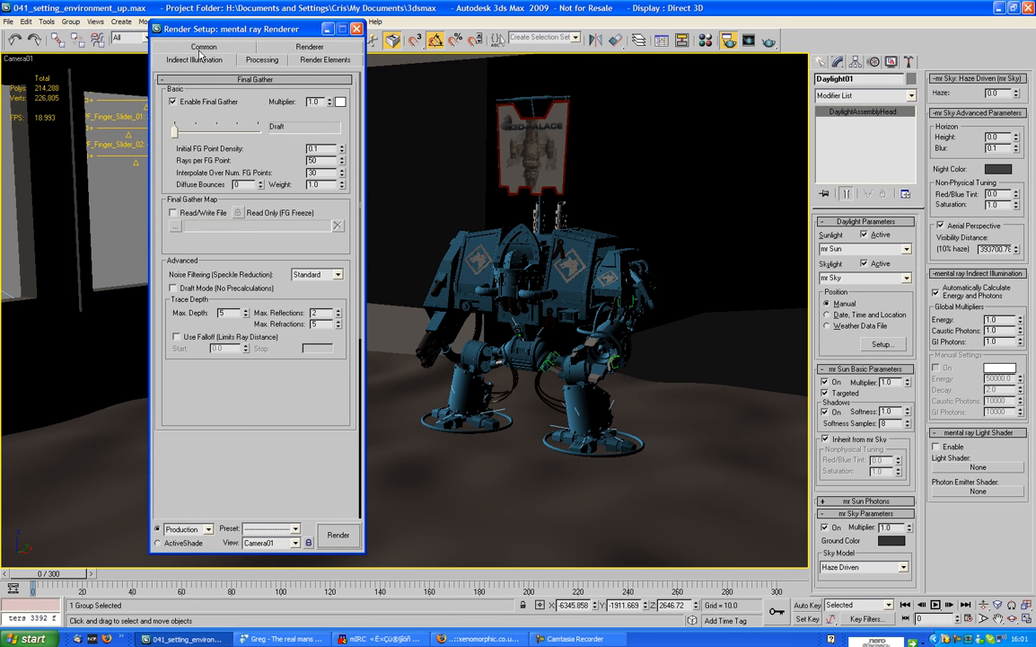
left_click(235, 49)
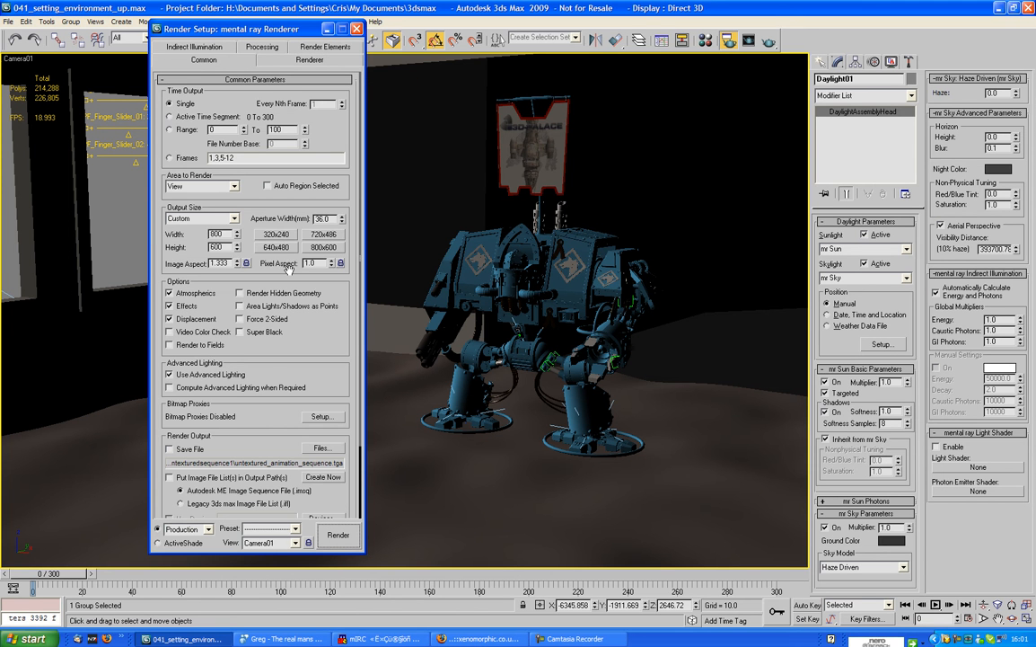
left_click(357, 29)
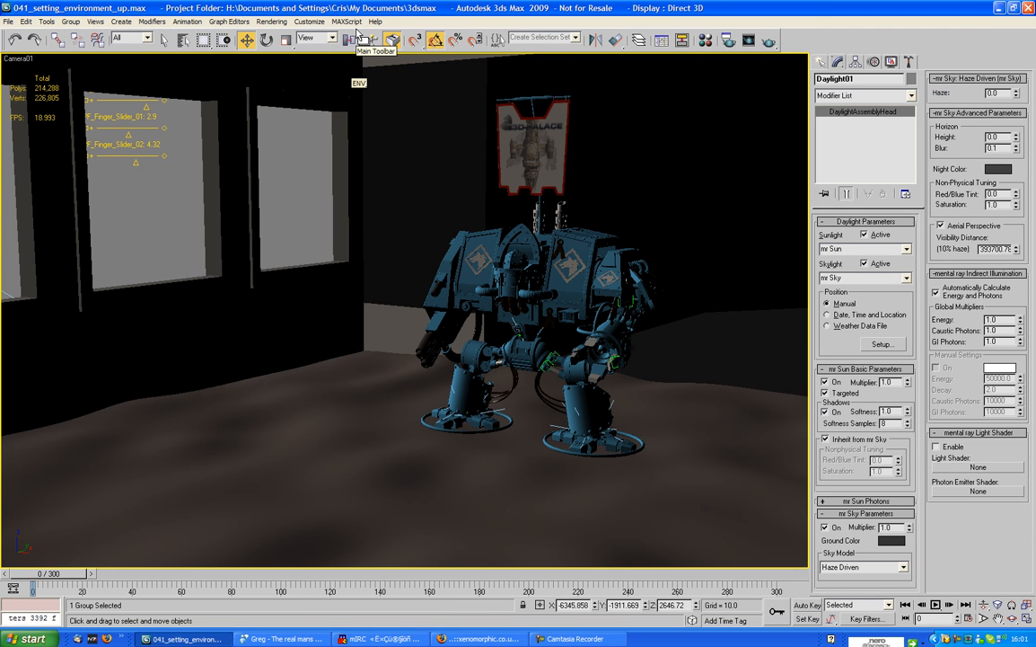
Step: Render an exposure preview in the environment settings and render a test frame of the Camera01 view
key("8")
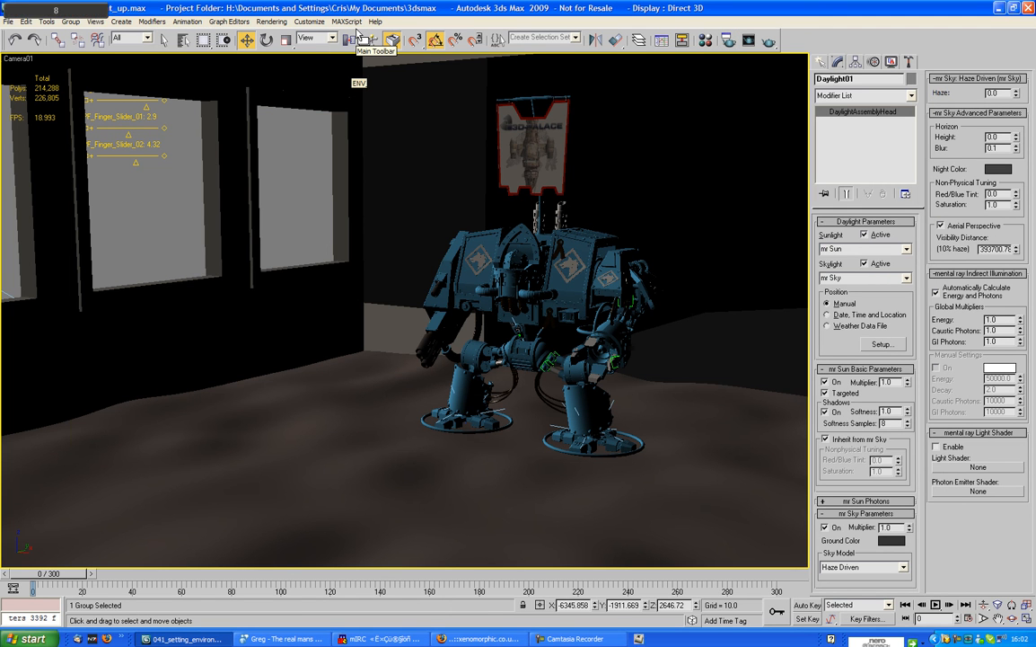
left_click_drag(187, 81, 211, 32)
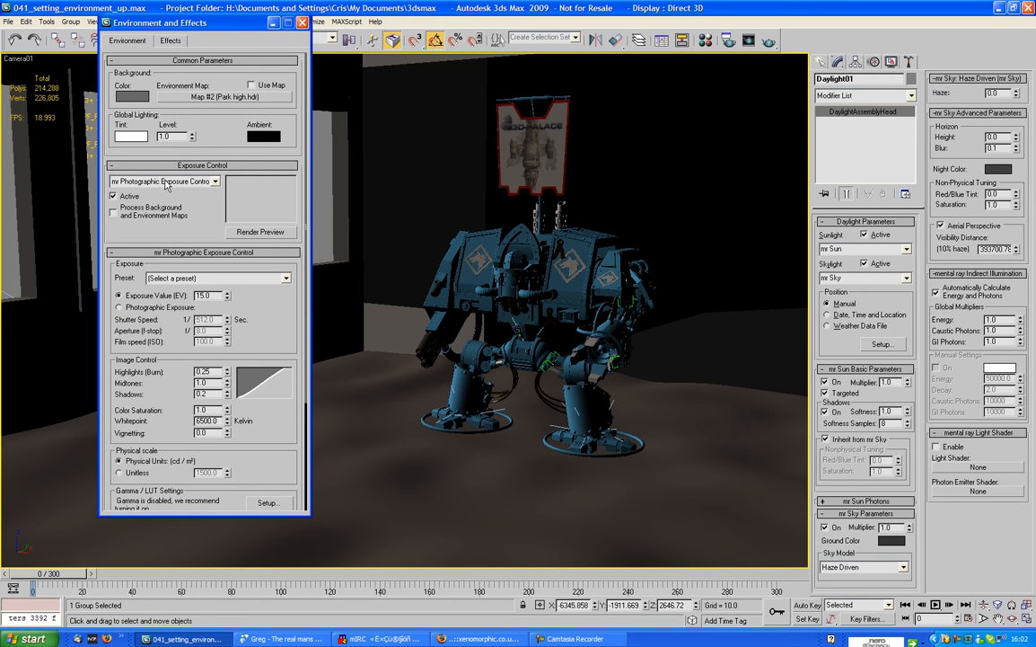
left_click(245, 234)
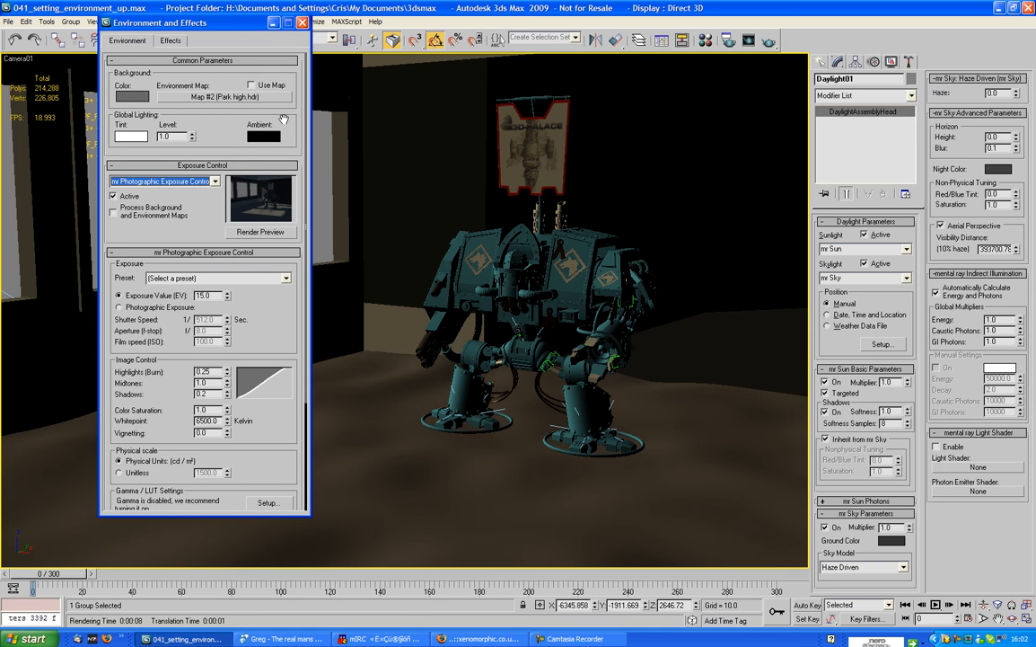
left_click(303, 22)
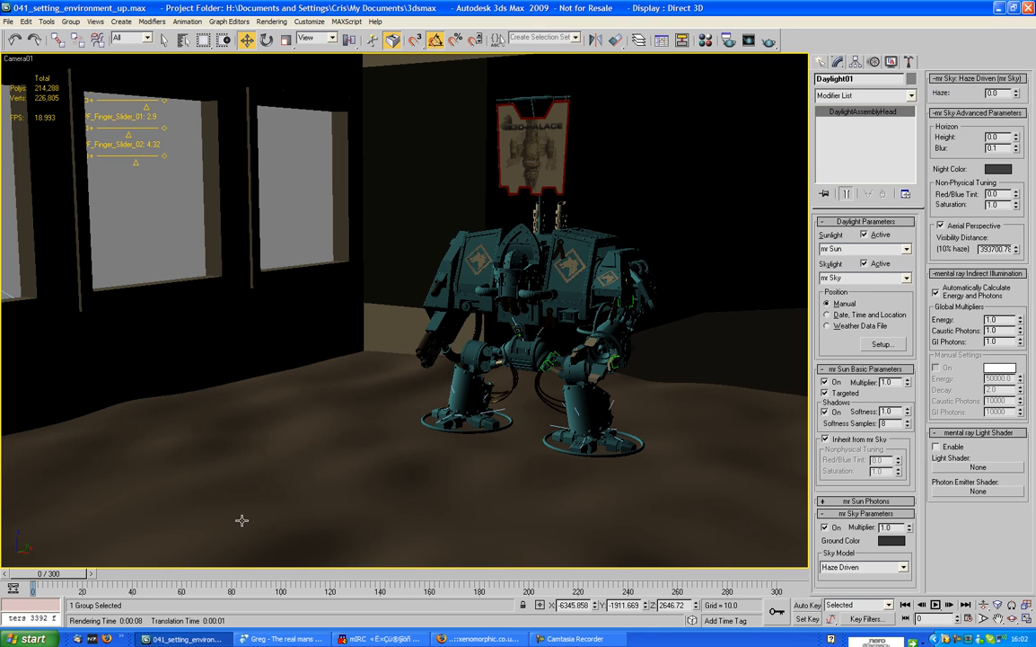
key("shift+q")
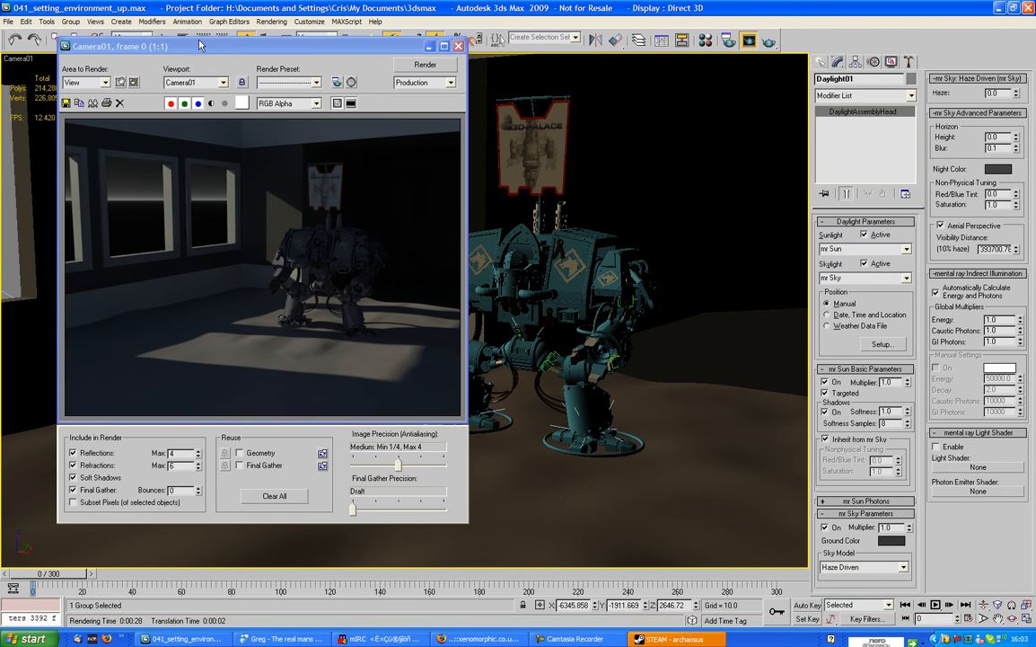
Step: Close the test render and bring up the photometric light types for creation
left_click(202, 46)
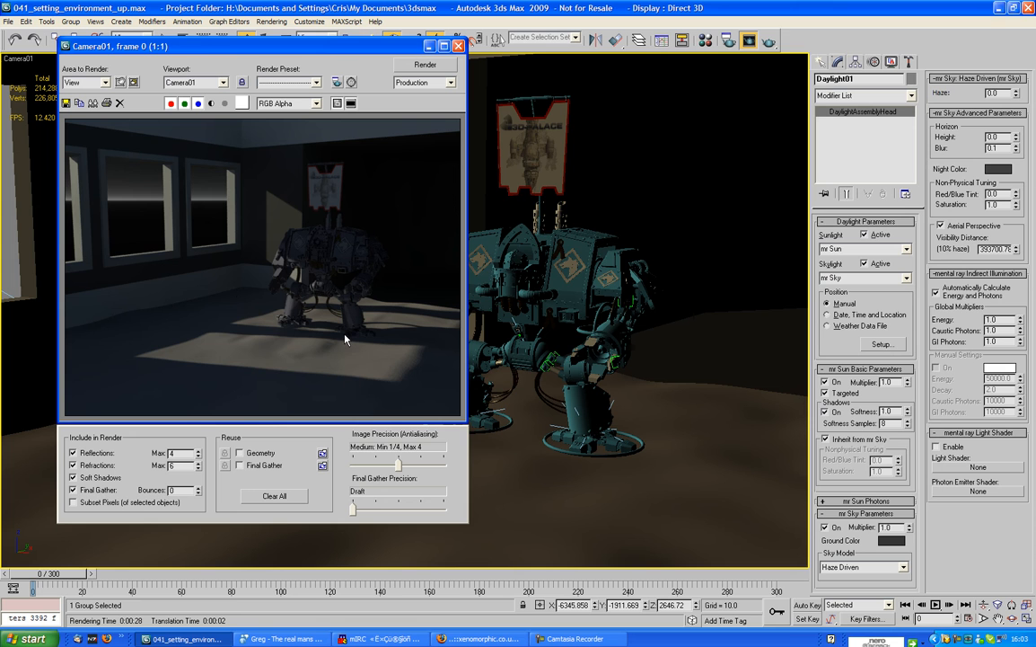
left_click(458, 46)
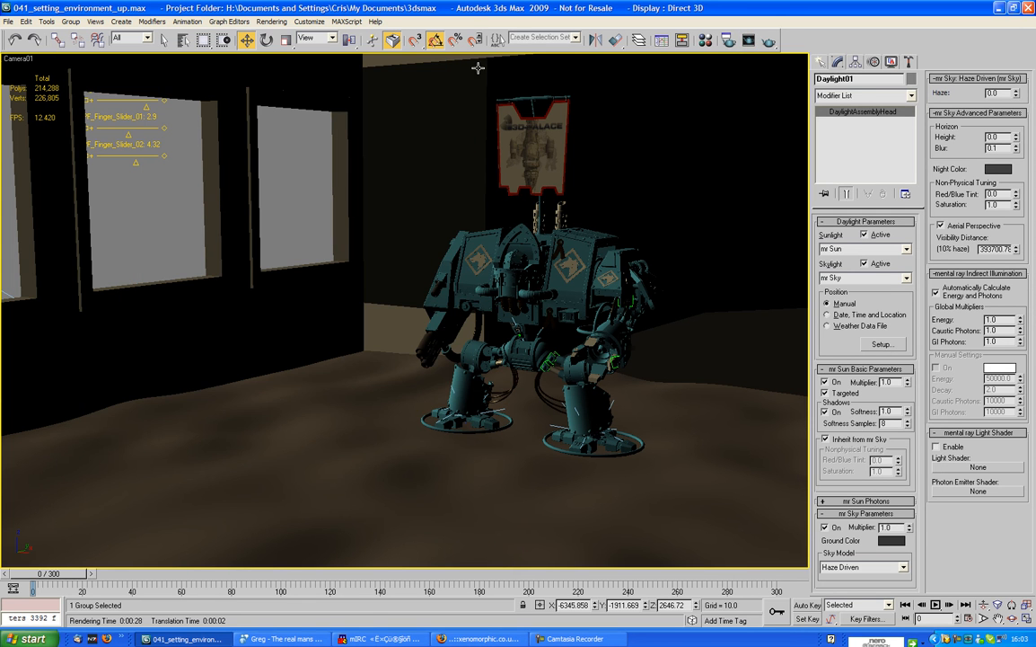
left_click(820, 62)
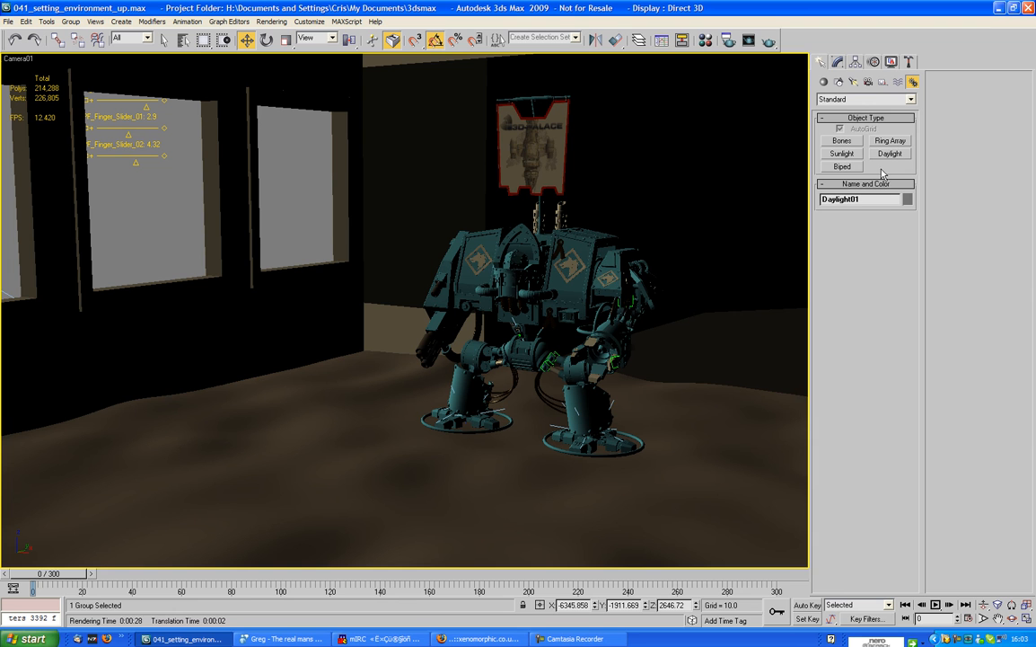
left_click(853, 83)
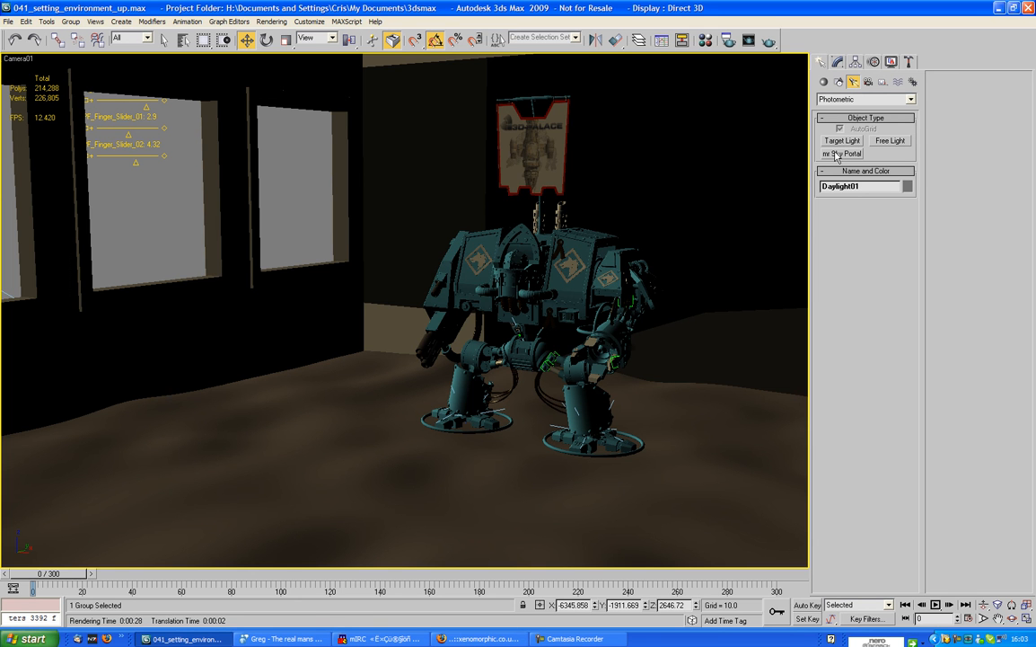
Step: Create an mr Sky Portal about 549 long and 564 wide on the ground outside the windowed wall in the Perspective view
key("p")
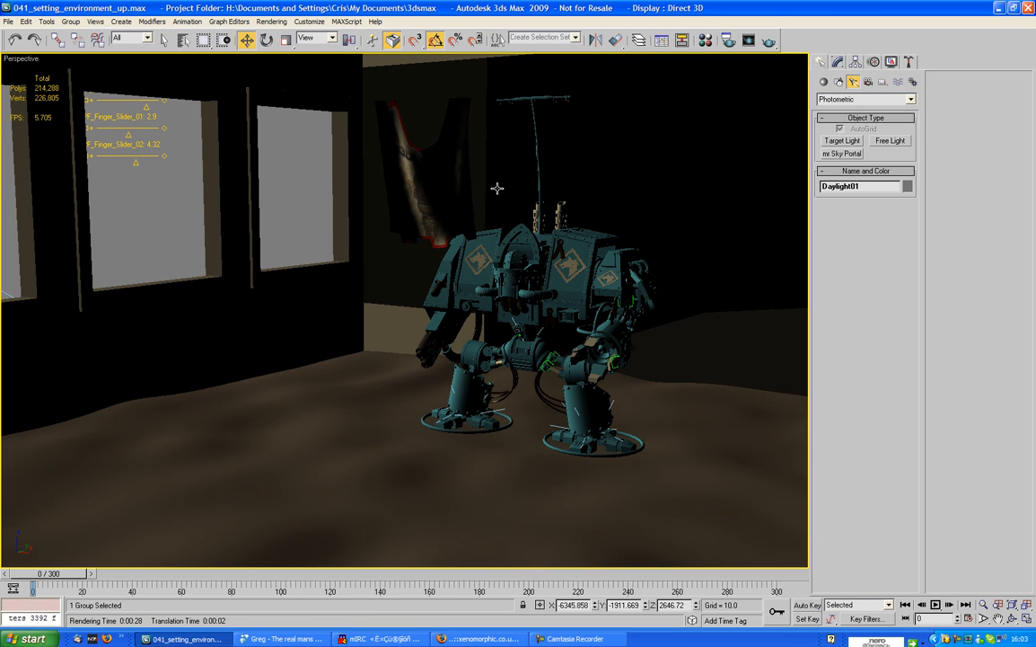
key("z")
middle_click_drag(577, 308, 546, 342)
scroll(429, 245, "down", 5)
middle_click_drag(541, 451, 536, 373)
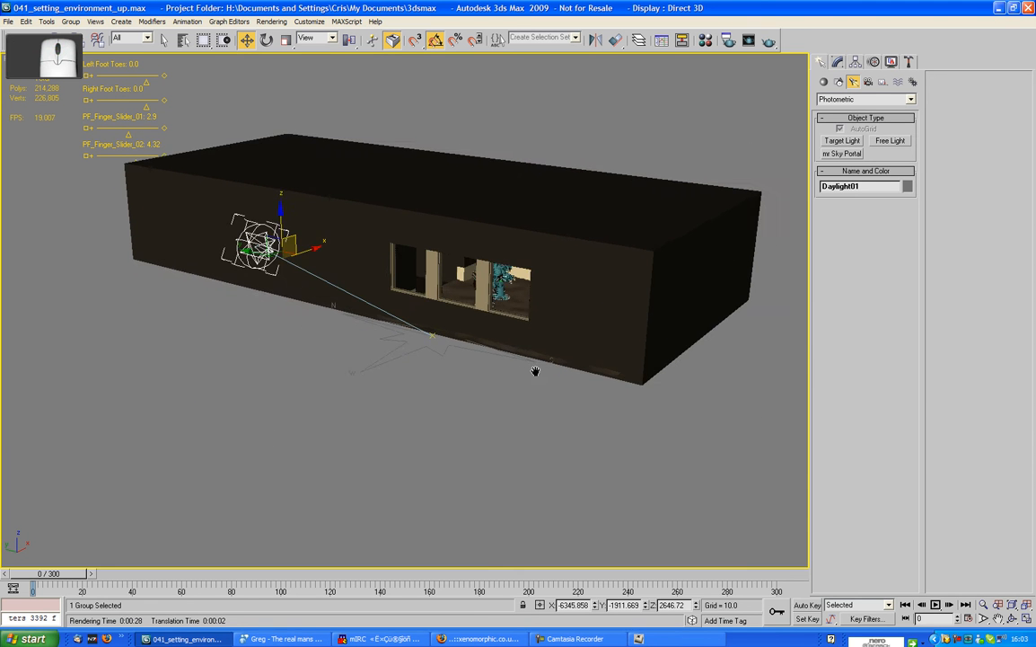
scroll(539, 371, "up", 3)
middle_click_drag(671, 314, 566, 336)
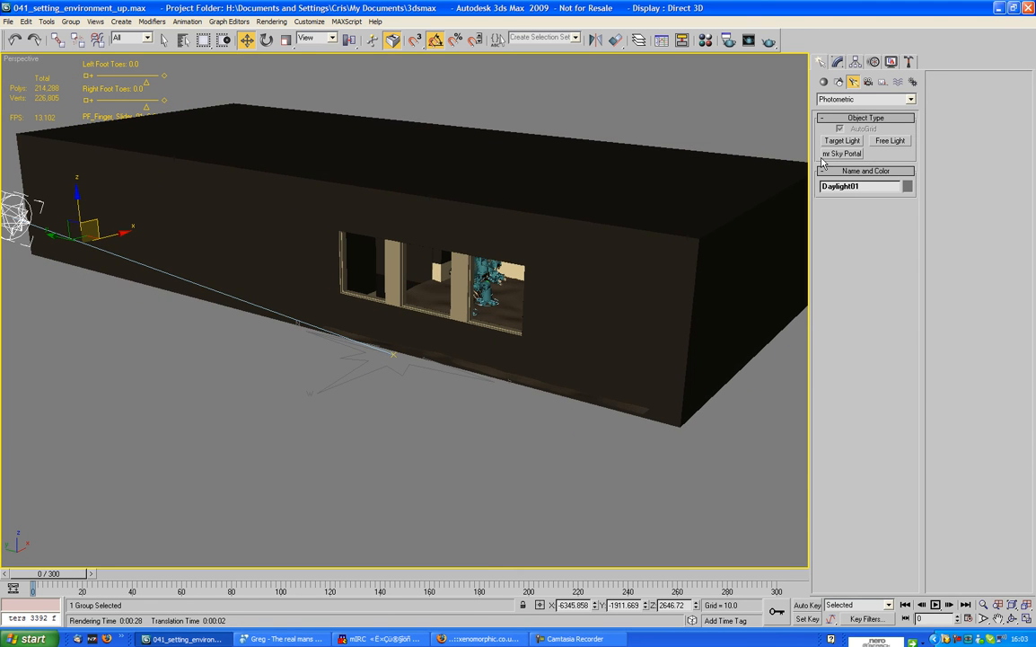
left_click(842, 154)
left_click(292, 393)
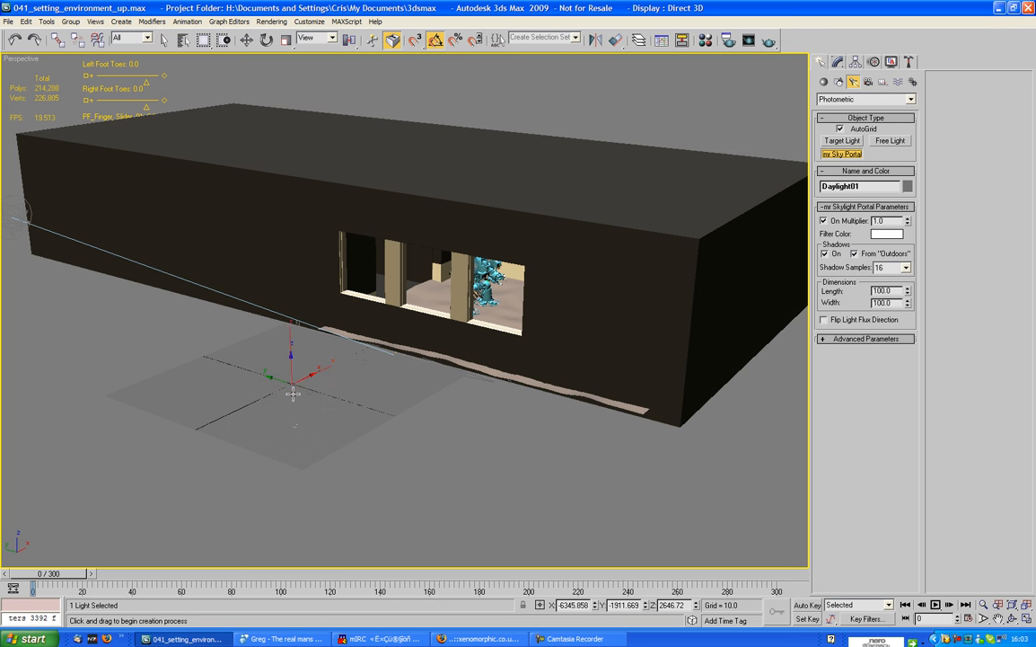
left_click_drag(293, 392, 295, 420)
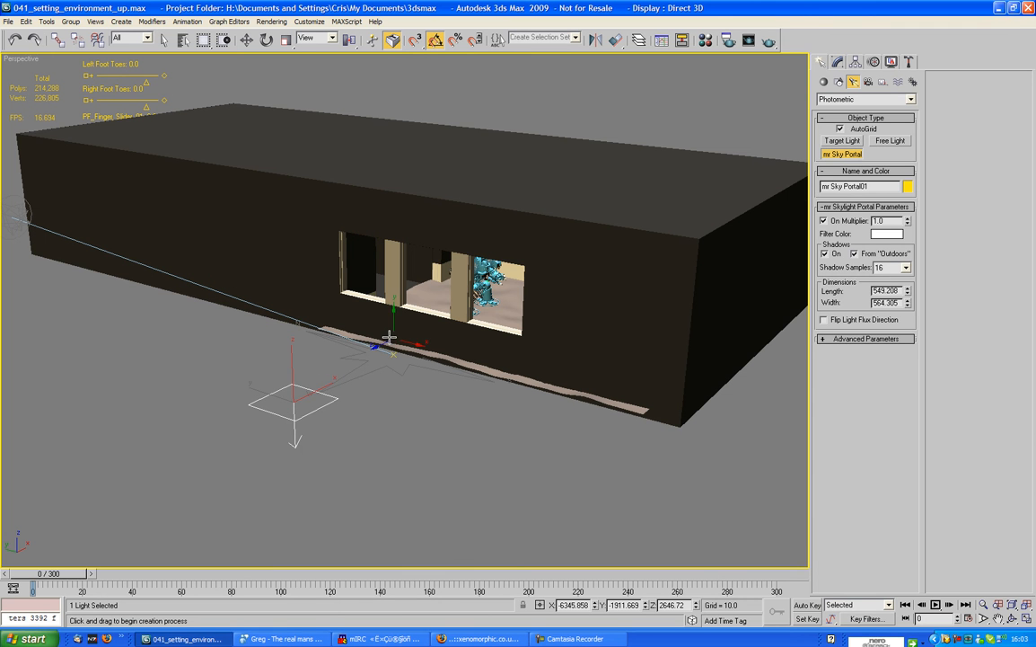
Step: Rotate the sky portal upright so it stands parallel to the windowed wall
key("w")
key("e")
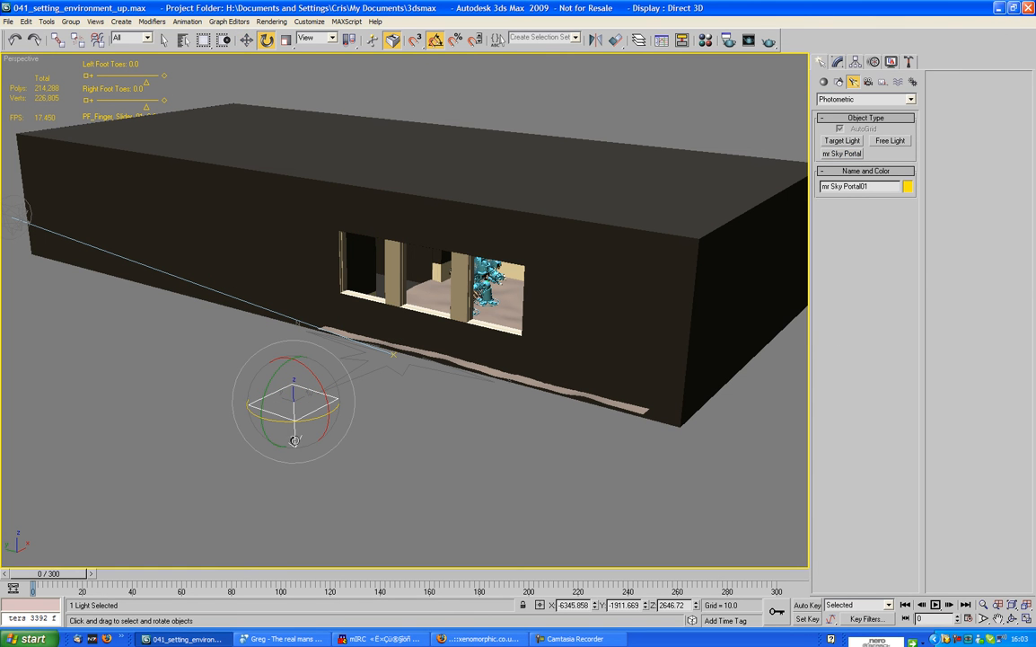
left_click_drag(271, 403, 277, 461)
Step: Move the sky portal up to the windowed wall and align it with the window opening at the row's near end
left_click(246, 40)
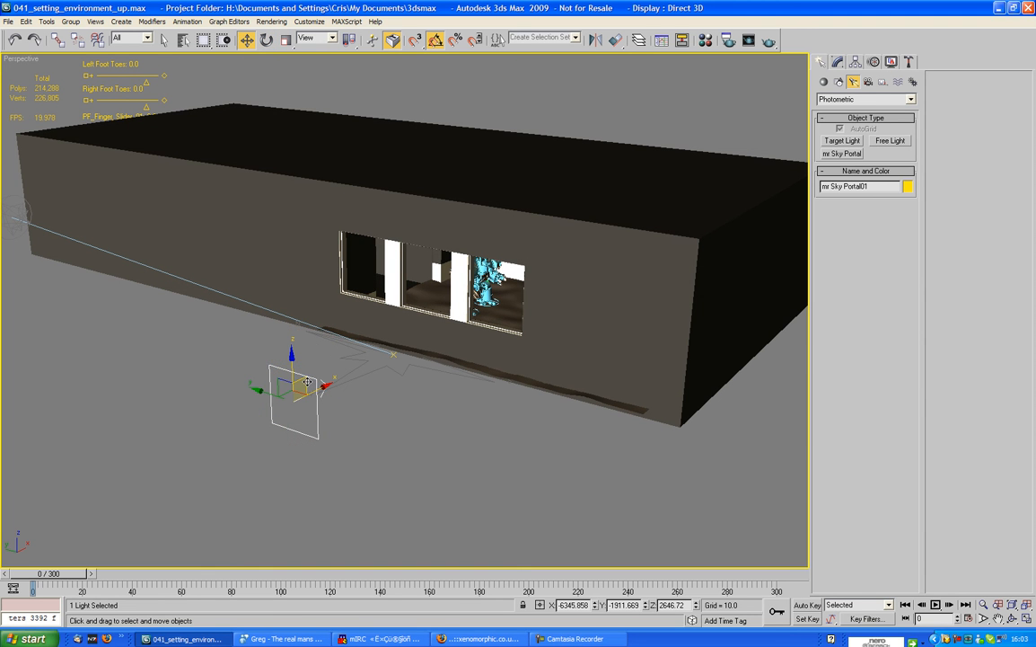
left_click_drag(307, 383, 409, 211)
middle_click_drag(406, 216, 483, 254, "alt")
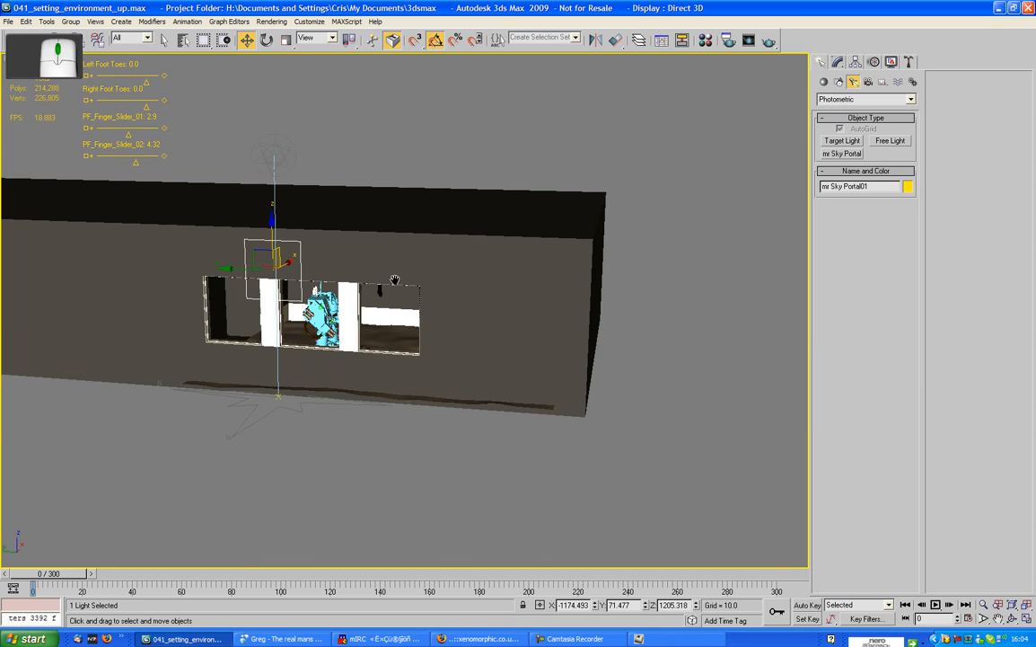
middle_click_drag(394, 280, 392, 273)
key("z")
scroll(386, 273, "down", 5)
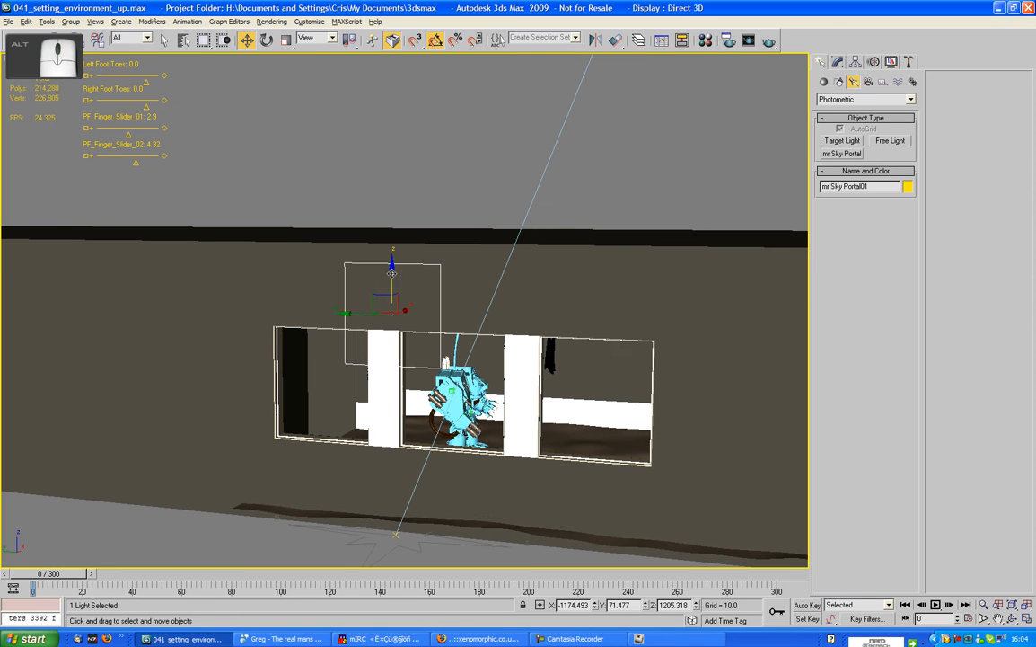
left_click_drag(391, 273, 311, 366)
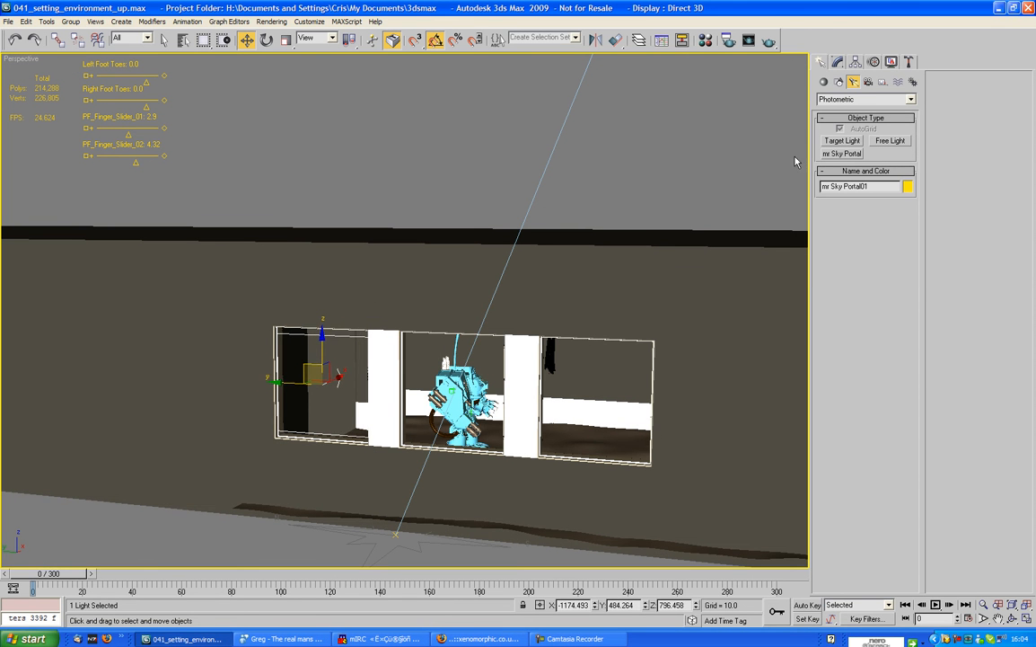
Step: Widen the sky portal to about 632 and make two copies of it across the other two window openings
left_click(839, 62)
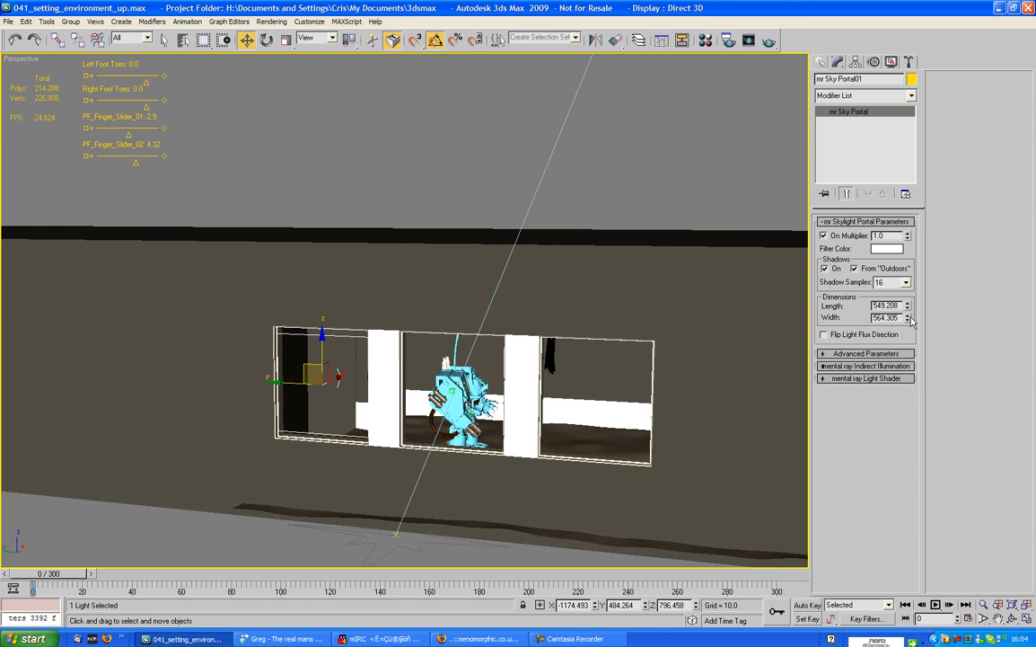
left_click_drag(909, 320, 908, 309)
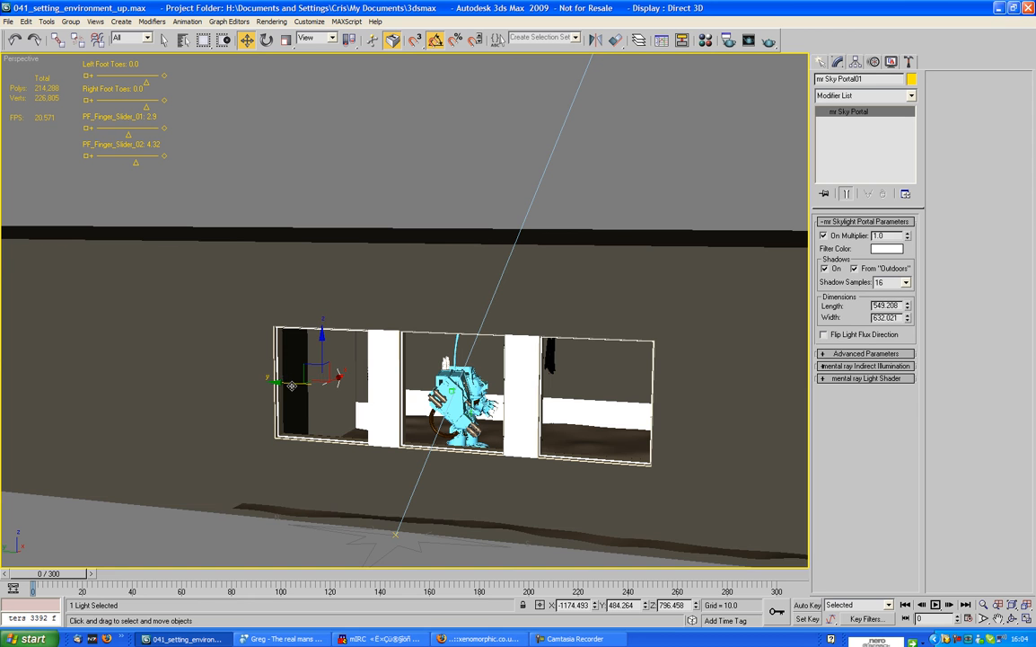
mouse_move(293, 383)
left_mouse_down("shift")
mouse_move(445, 386)
mouse_move(424, 386)
left_mouse_up("shift")
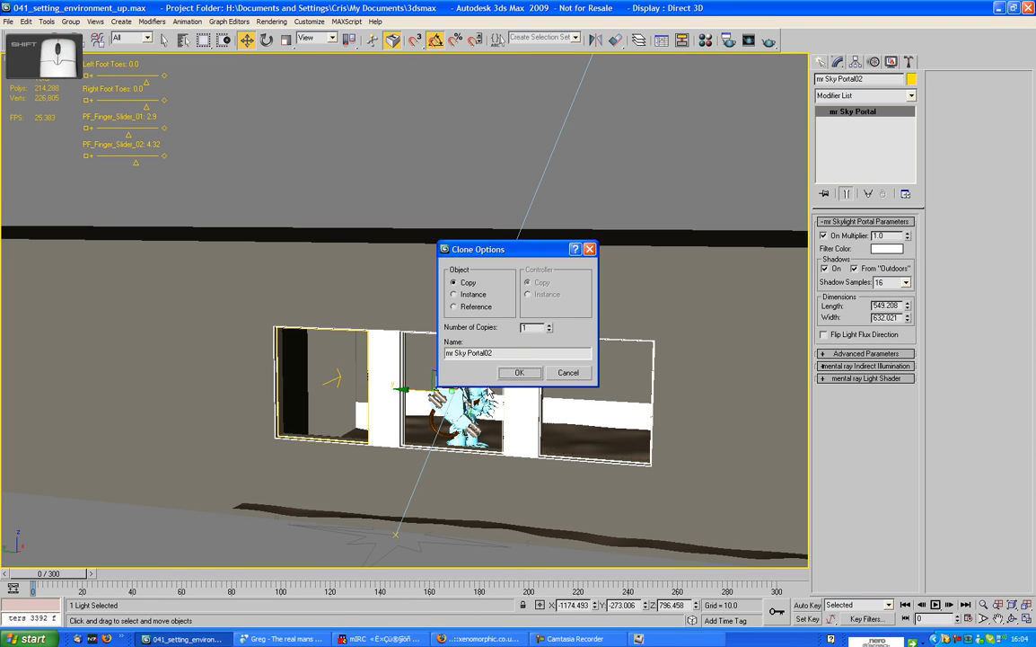
left_click(549, 325)
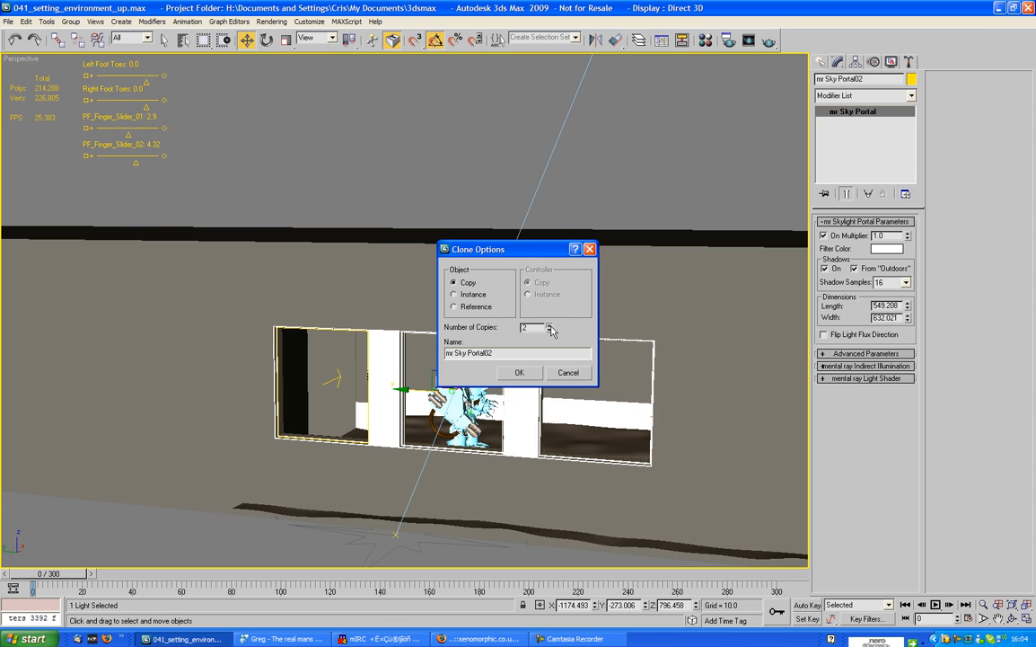
left_click(534, 371)
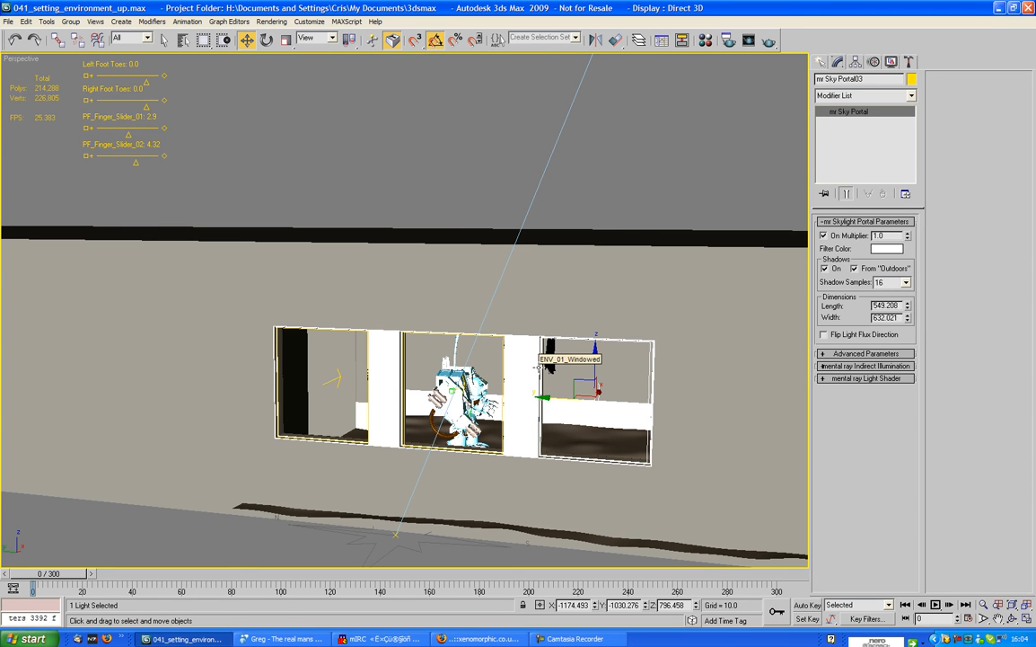
Step: Go to frame 11 and render a test frame of the Camera01 view
key("c")
double_click(473, 231)
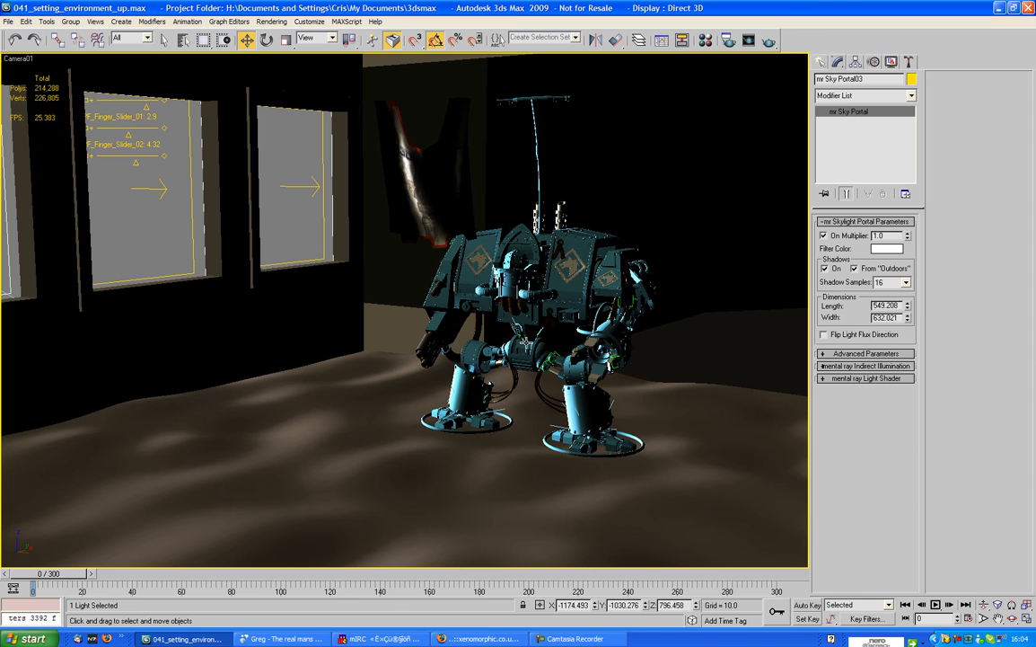
left_click(42, 521)
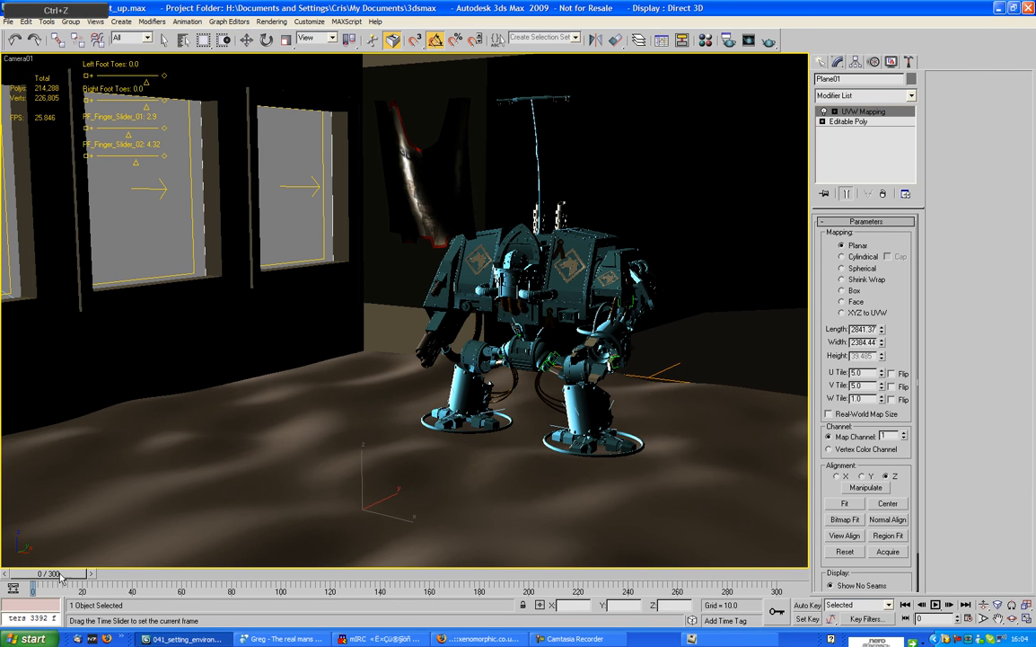
left_click_drag(74, 573, 87, 588)
key("w")
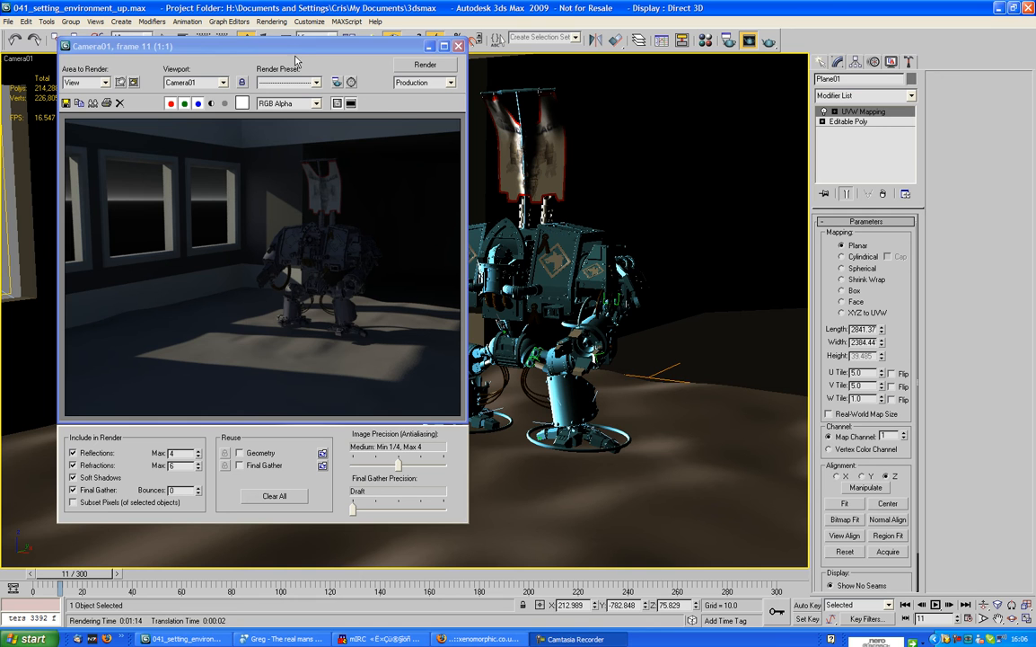
Step: Move the rendered frame window aside and select the ENV_01_Windowed room object
left_click(298, 52)
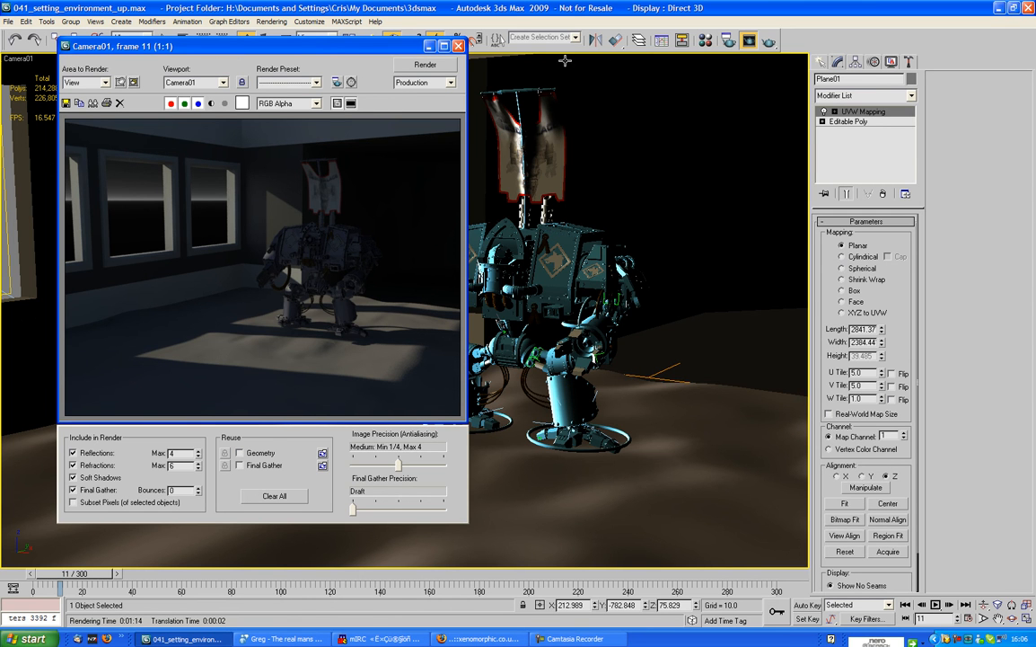
right_click(653, 115)
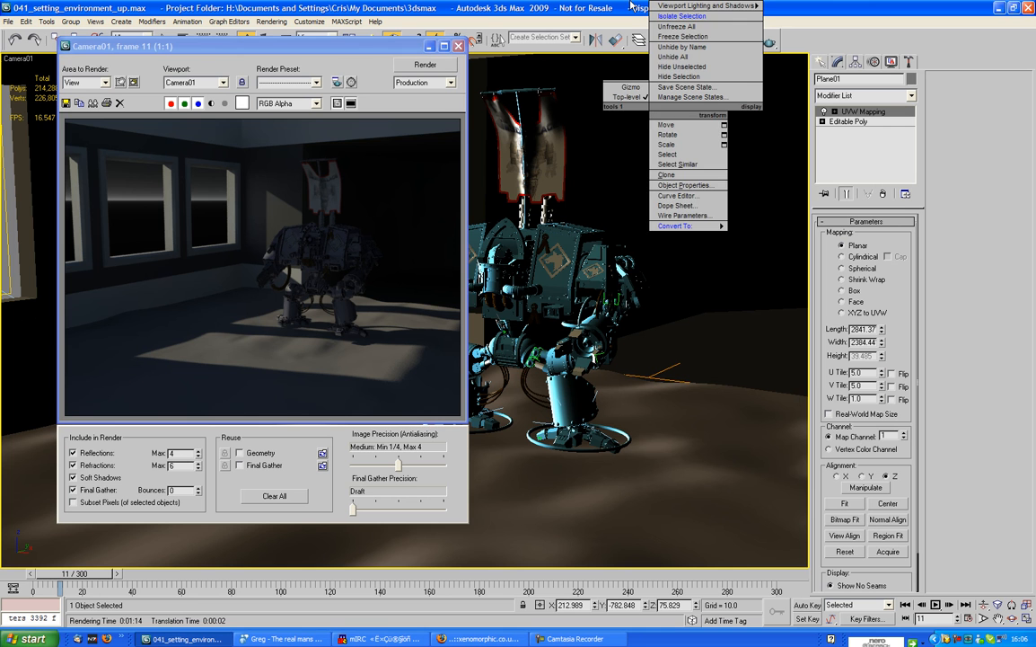
left_click(629, 17)
left_click_drag(342, 43, 304, 69)
left_click(166, 40)
left_click(662, 124)
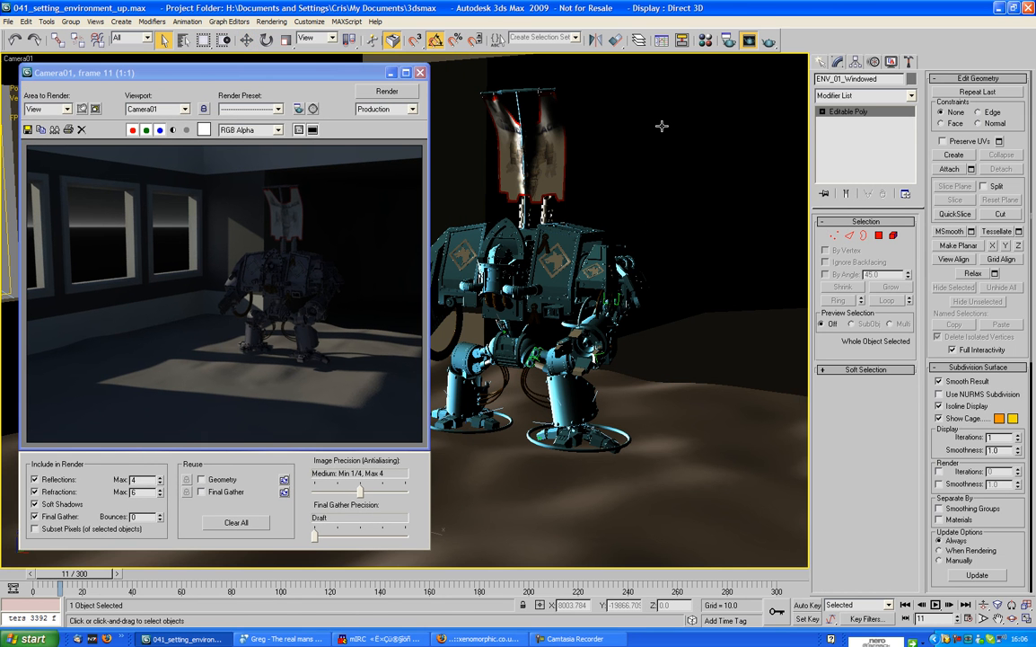
Step: Lower the mr Photographic Exposure Control's exposure value to 11.0 in the environment settings
key("8")
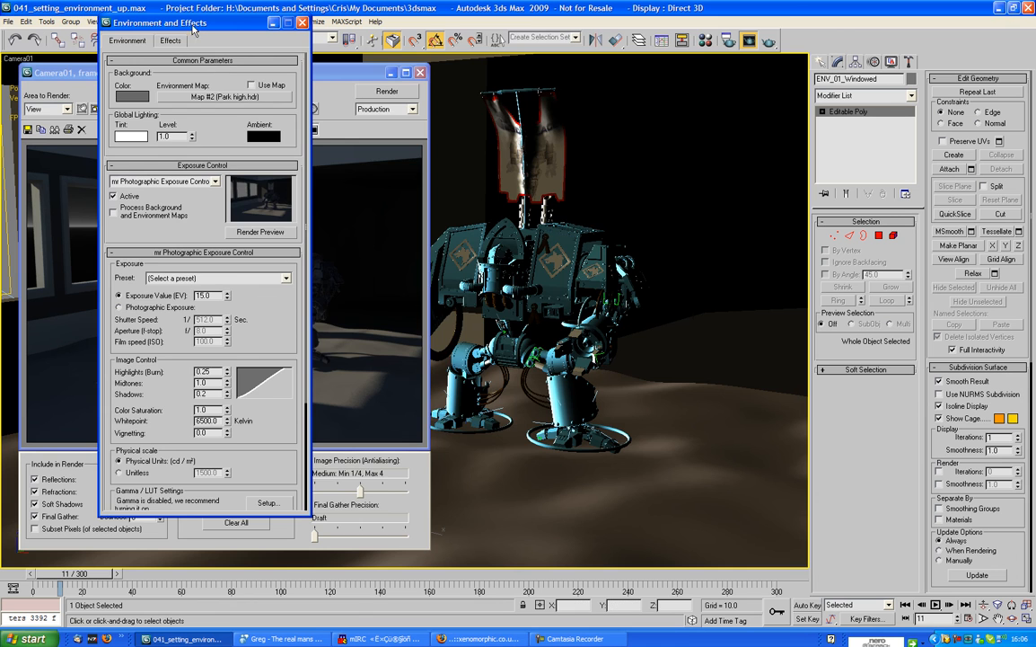
left_click_drag(158, 12, 584, 44)
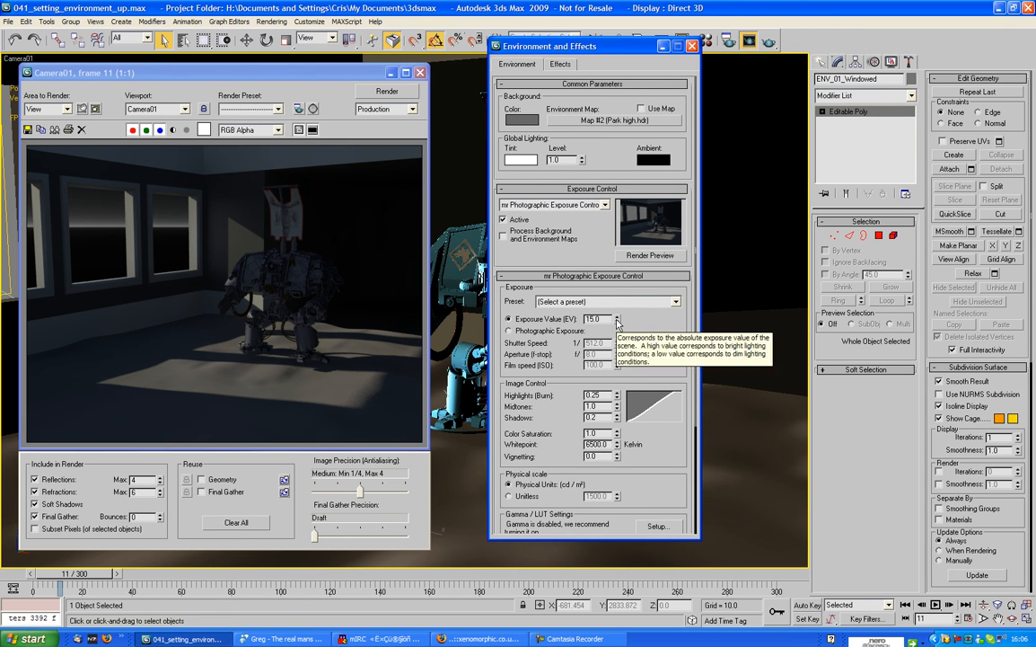
left_click(617, 322)
left_click(617, 322)
left_click(617, 323)
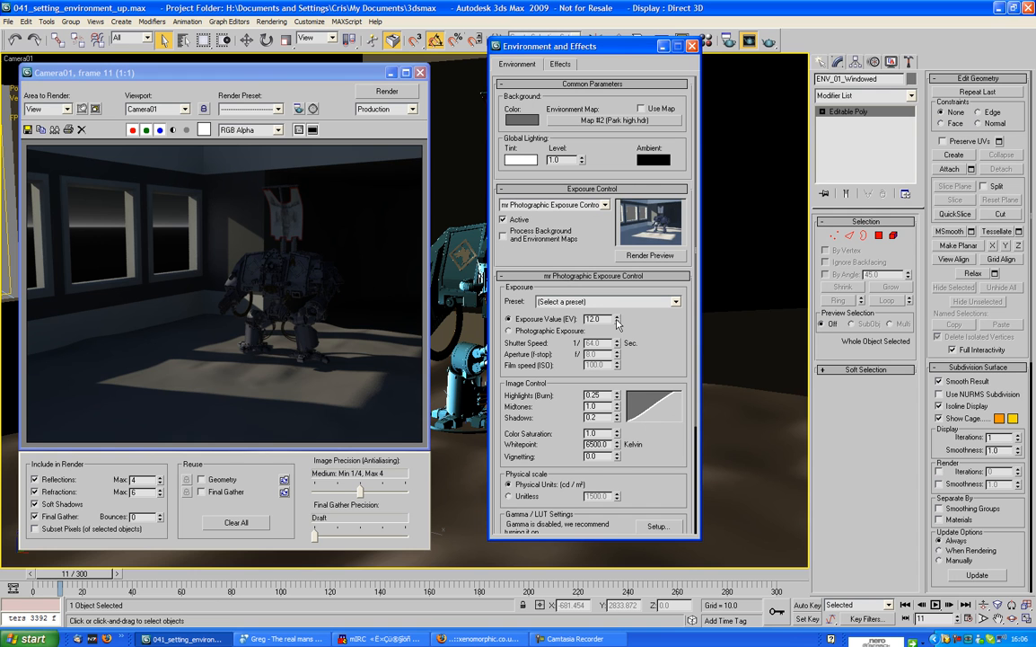
left_click(617, 322)
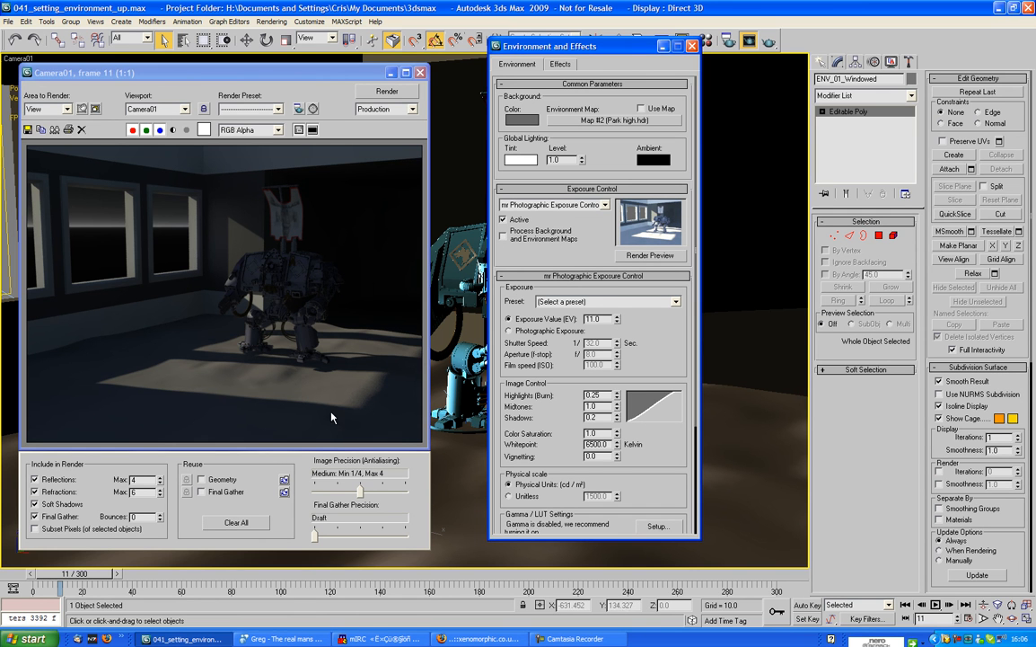
Step: Set antialiasing to High: Min 1, Max 16, Final Gather precision to Low with 1 bounce, and render the frame again
left_click_drag(359, 491, 379, 496)
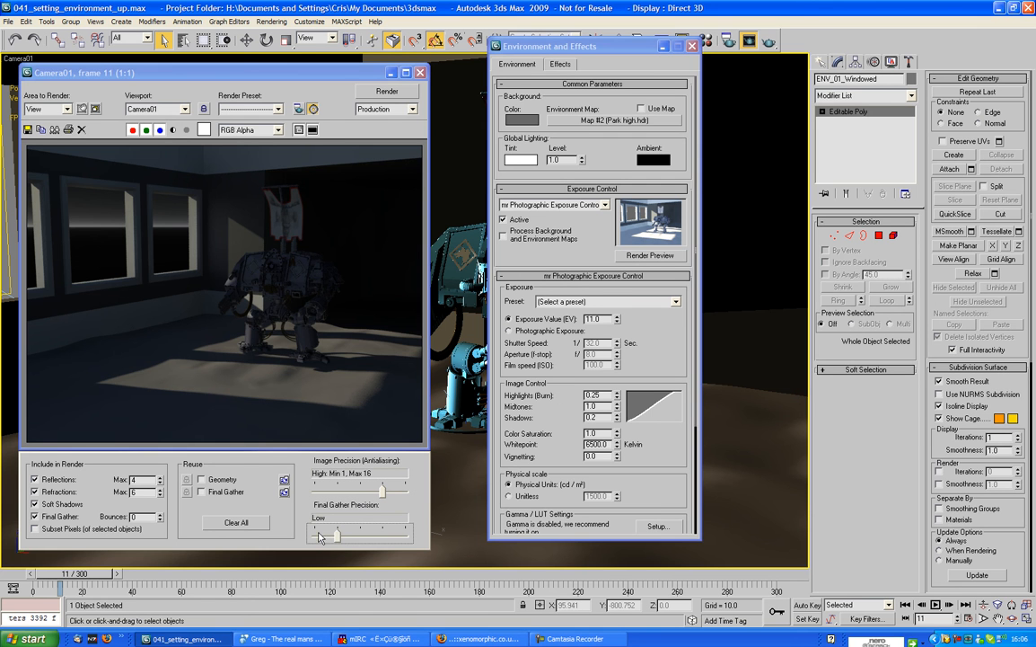
left_click_drag(314, 535, 334, 535)
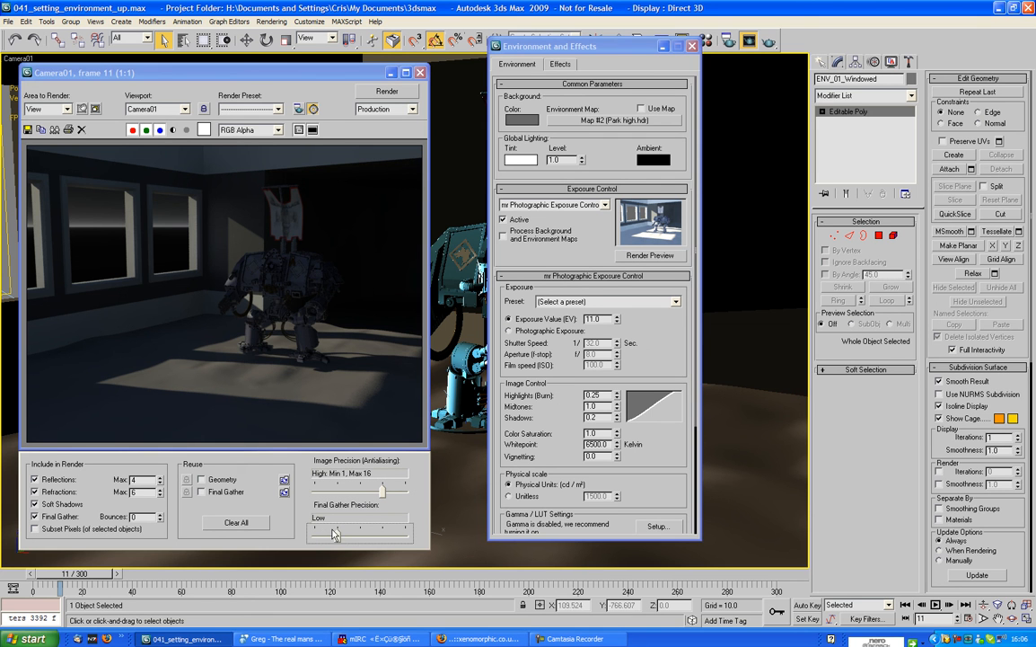
left_click(162, 515)
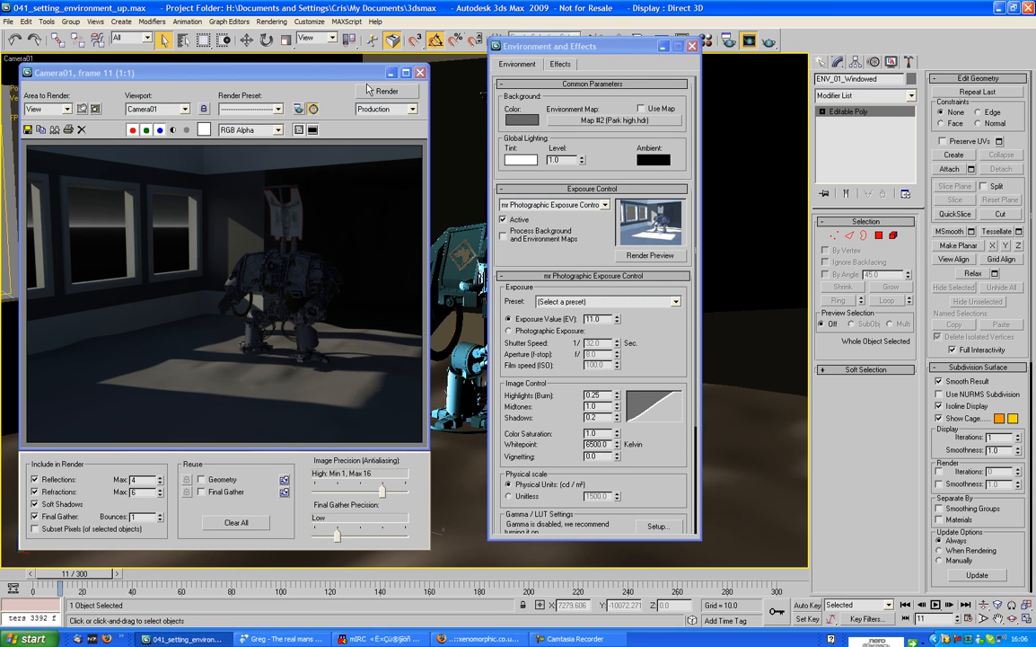
left_click_drag(363, 77, 419, 46)
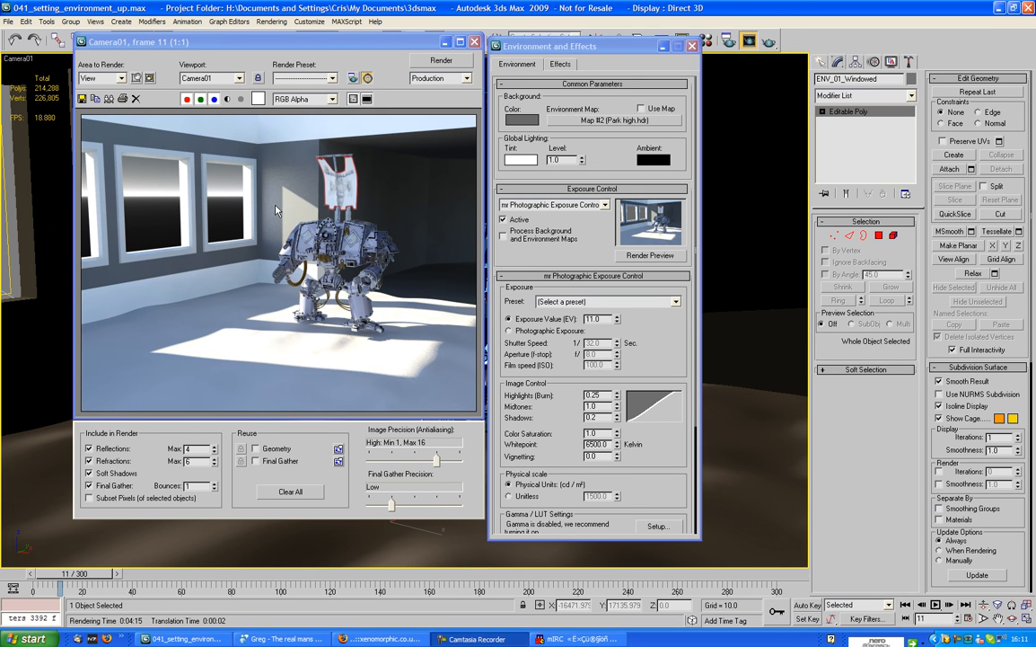
Step: Raise the exposure value to 13.0 and close the rendered frame window
left_click(617, 316)
left_click(617, 316)
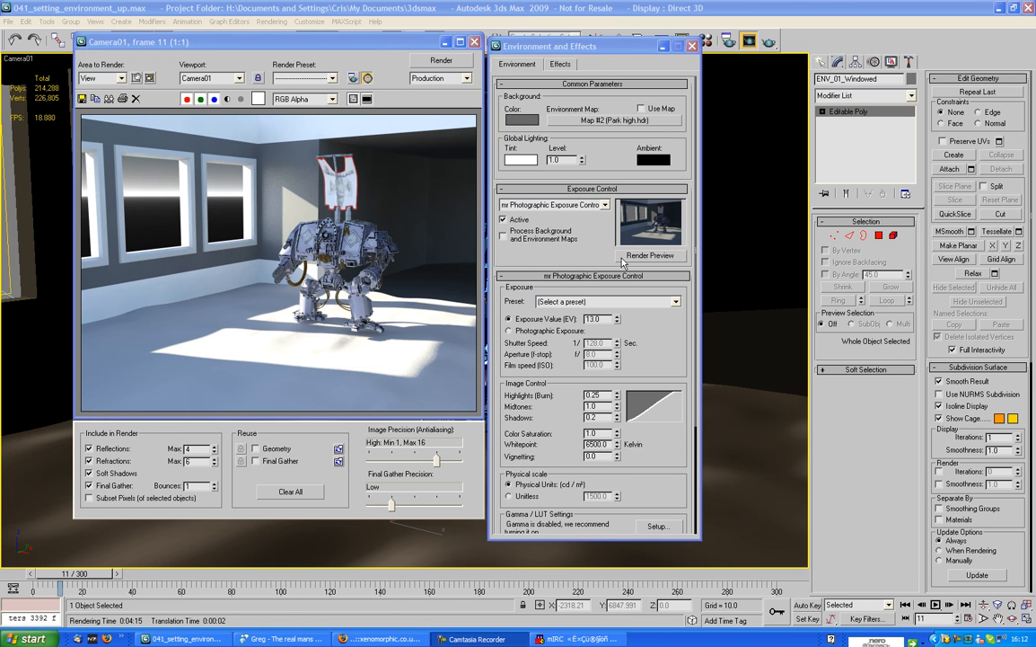
left_click(474, 42)
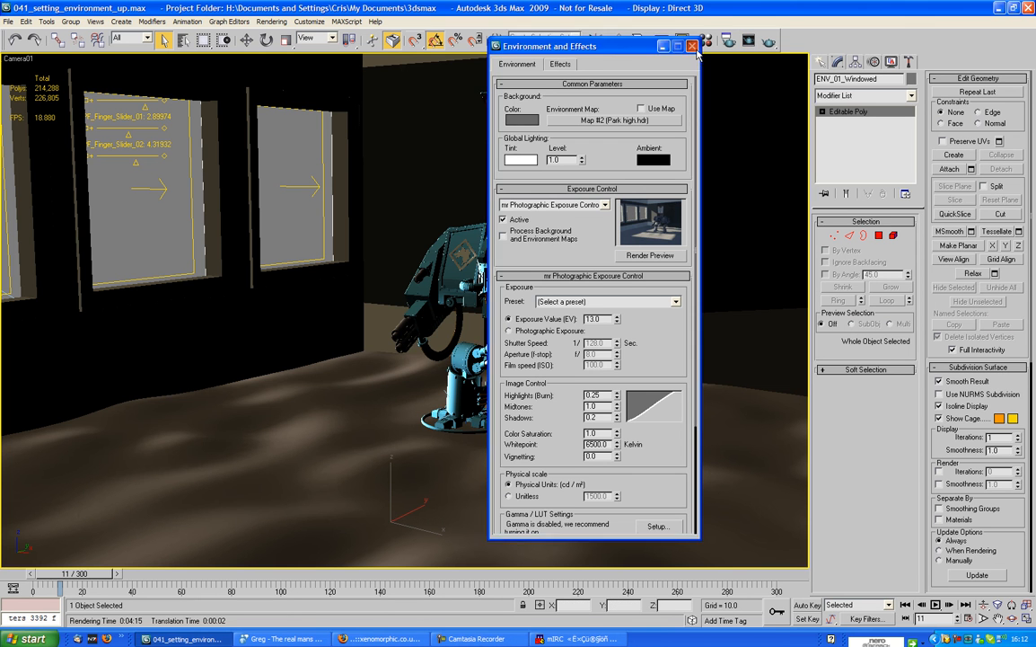
Step: Minimise the environment settings and, in the Perspective view, create a box outside the windows, about 5030 long, 184 wide and 3733 high
left_click(664, 46)
key("p")
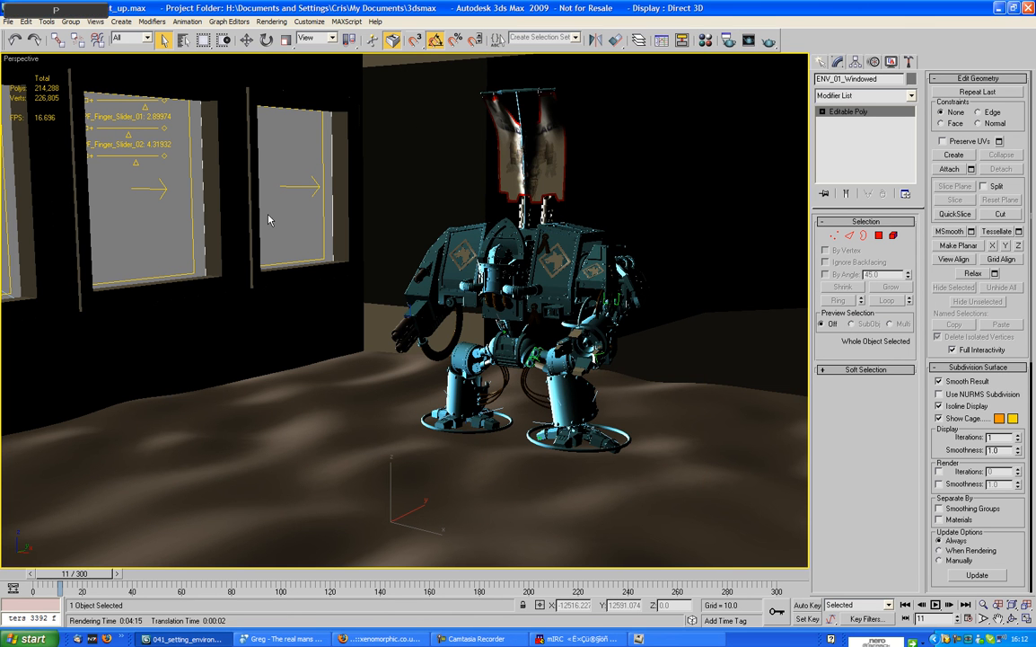
key("z")
middle_click_drag(297, 269, 390, 314, "alt")
left_click(820, 61)
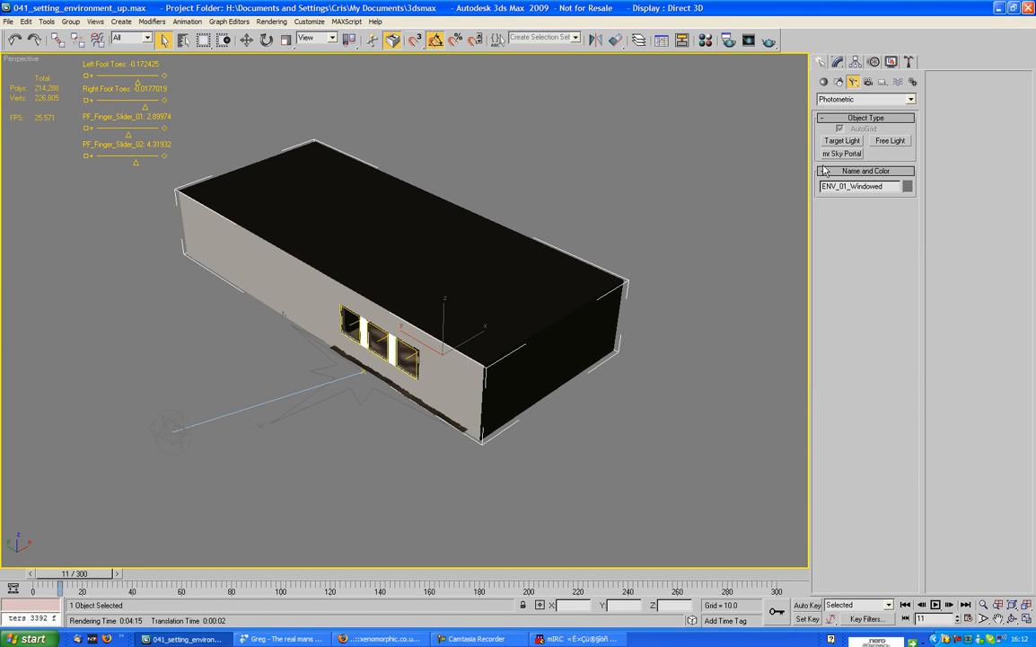
left_click(824, 82)
left_click(842, 141)
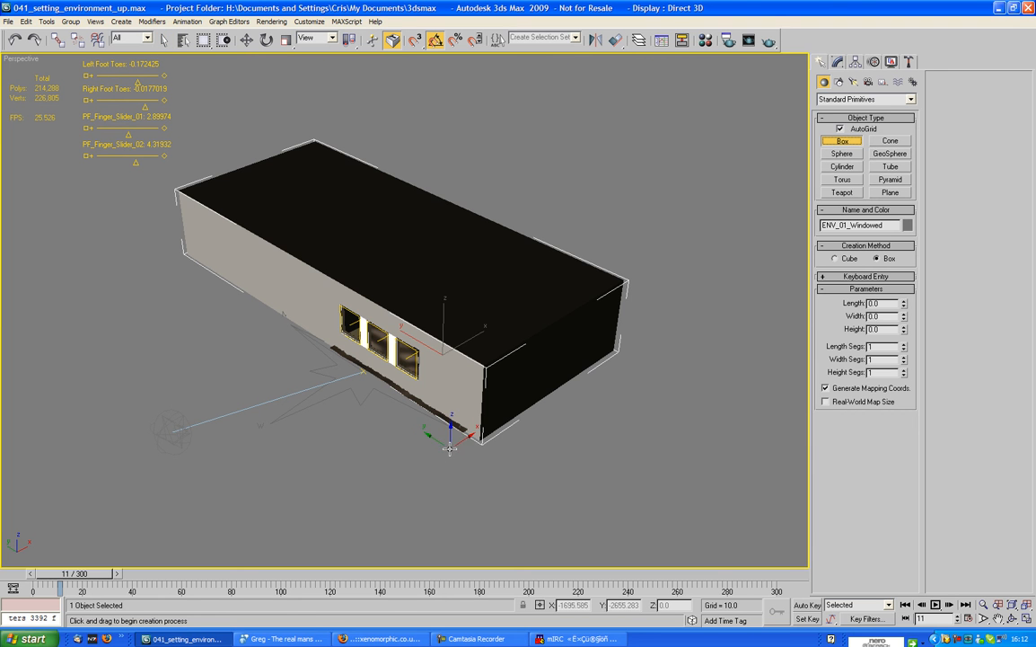
left_click_drag(413, 429, 232, 326)
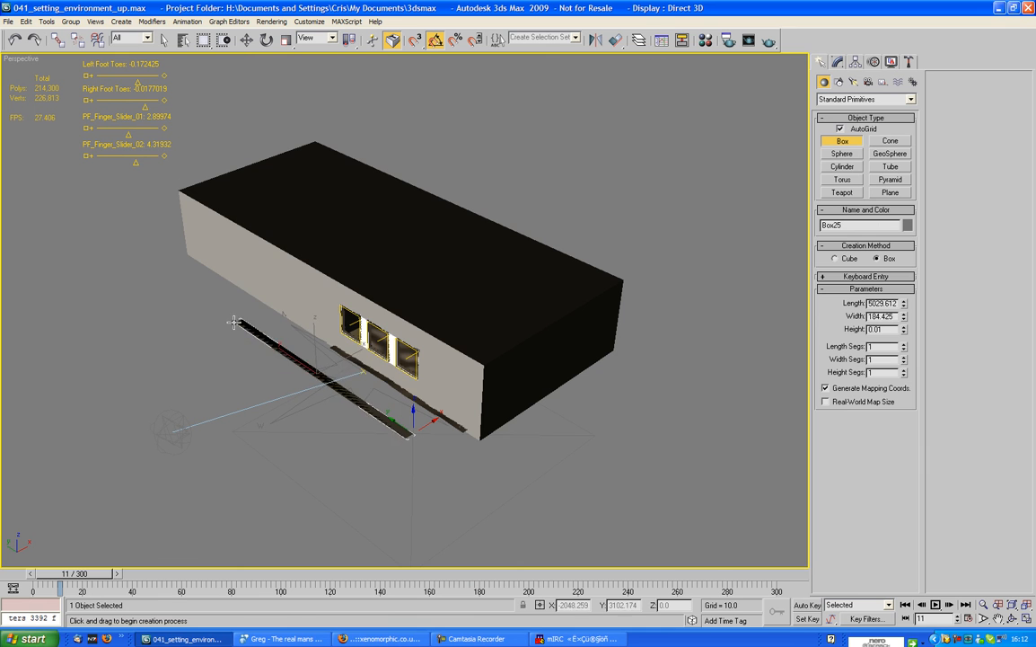
left_click(248, 108)
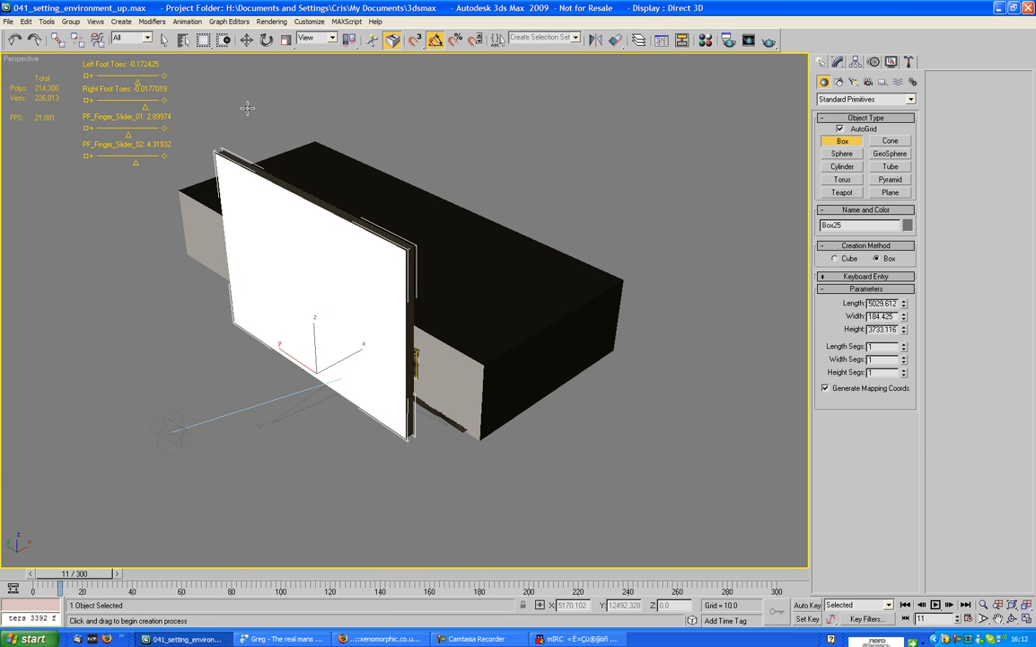
Step: Convert the new box to an Editable Poly
right_click(248, 199)
right_click(247, 198)
mouse_move(258, 312)
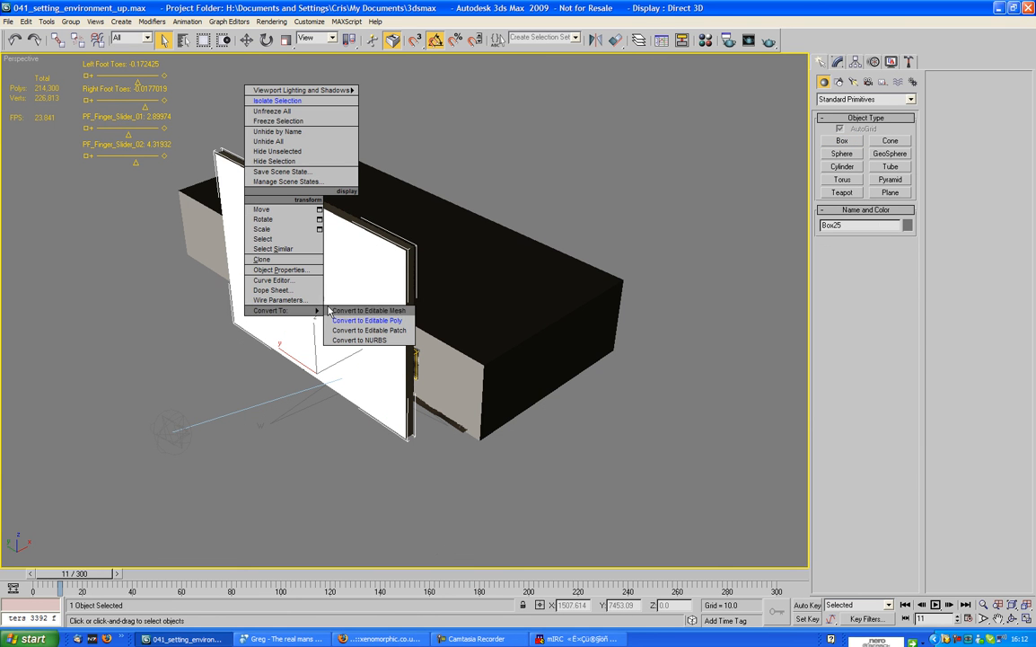
left_click(354, 321)
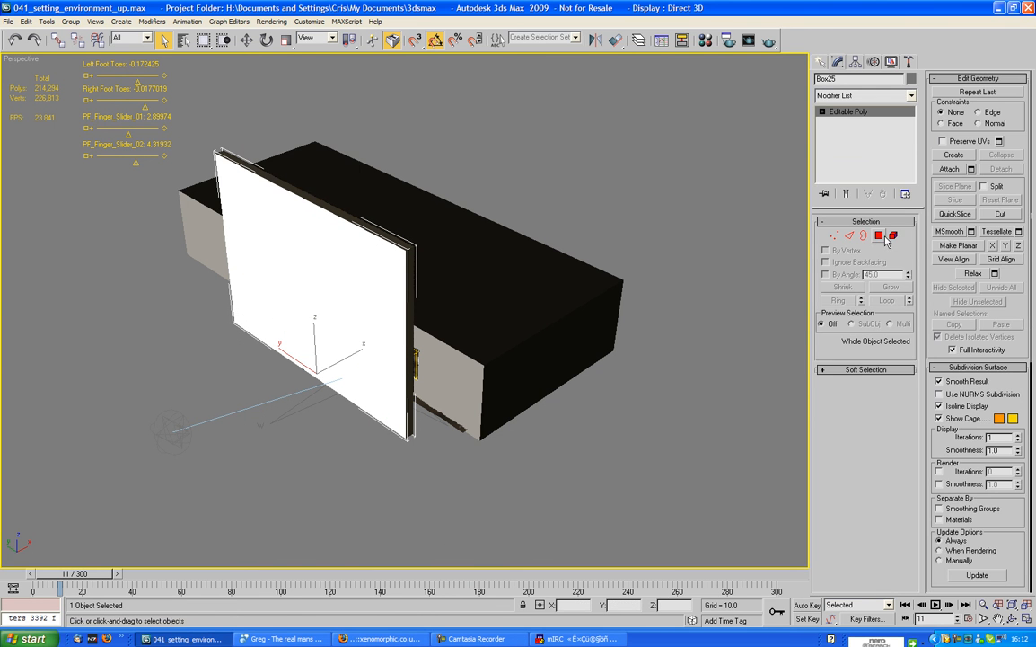
Step: Delete the box's outer, top, side and bottom polygons, keeping only the single panel next to the windowed wall
key("4")
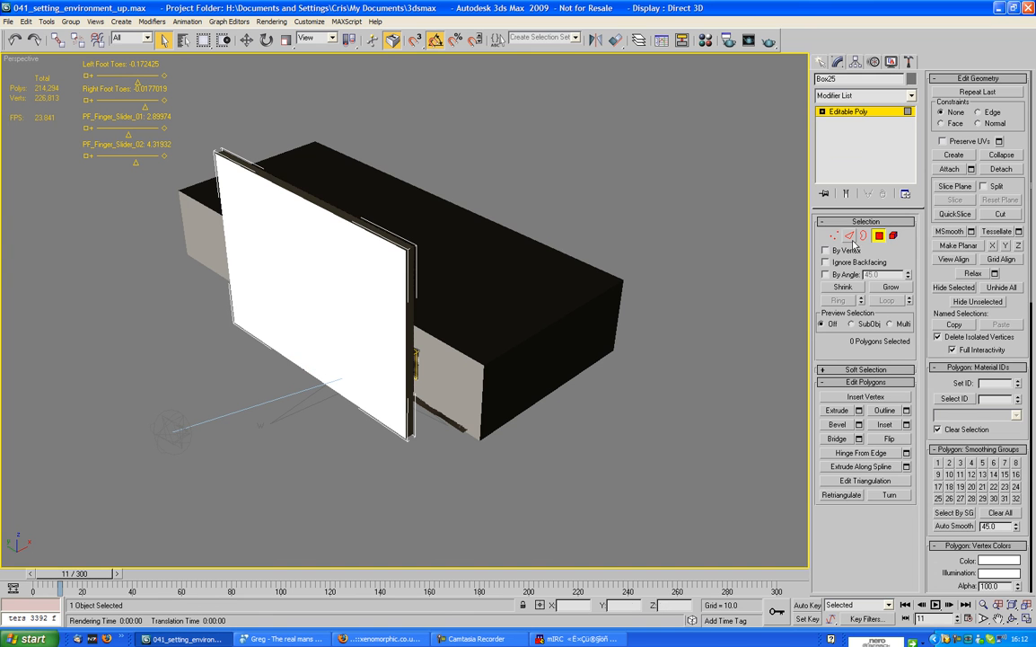
left_click(367, 229)
left_click(404, 276, "ctrl")
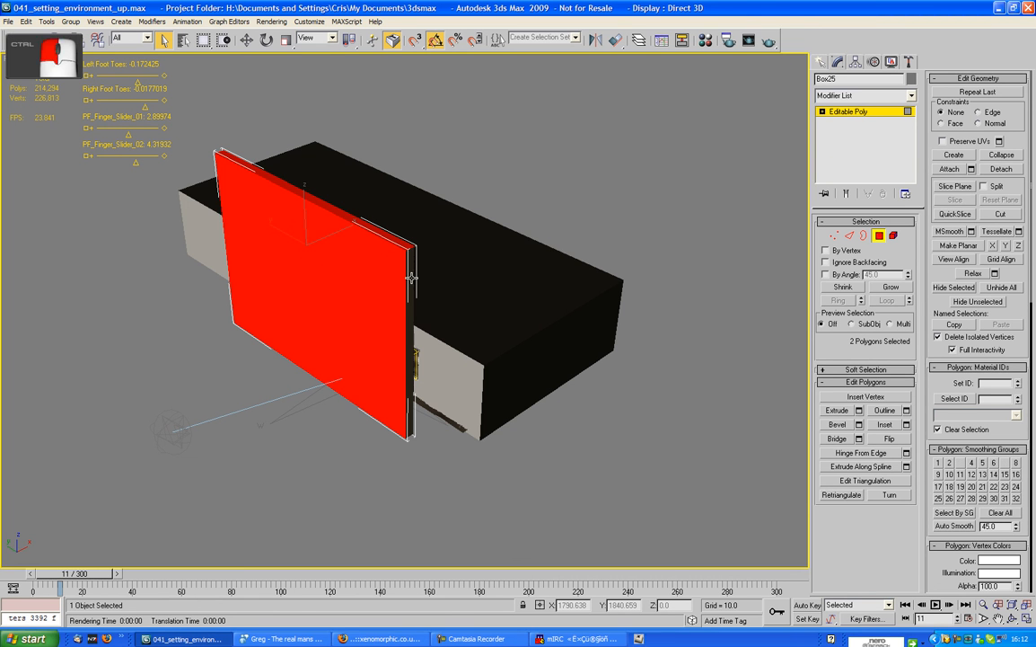
key("Delete")
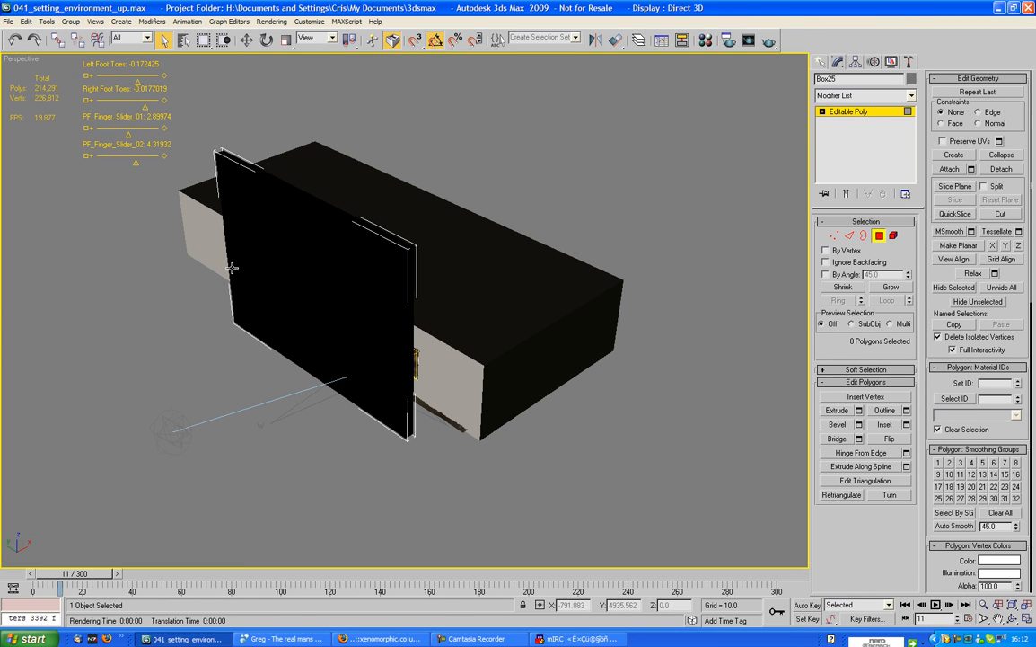
left_click(225, 262)
key("Delete")
left_click(250, 330)
key("Delete")
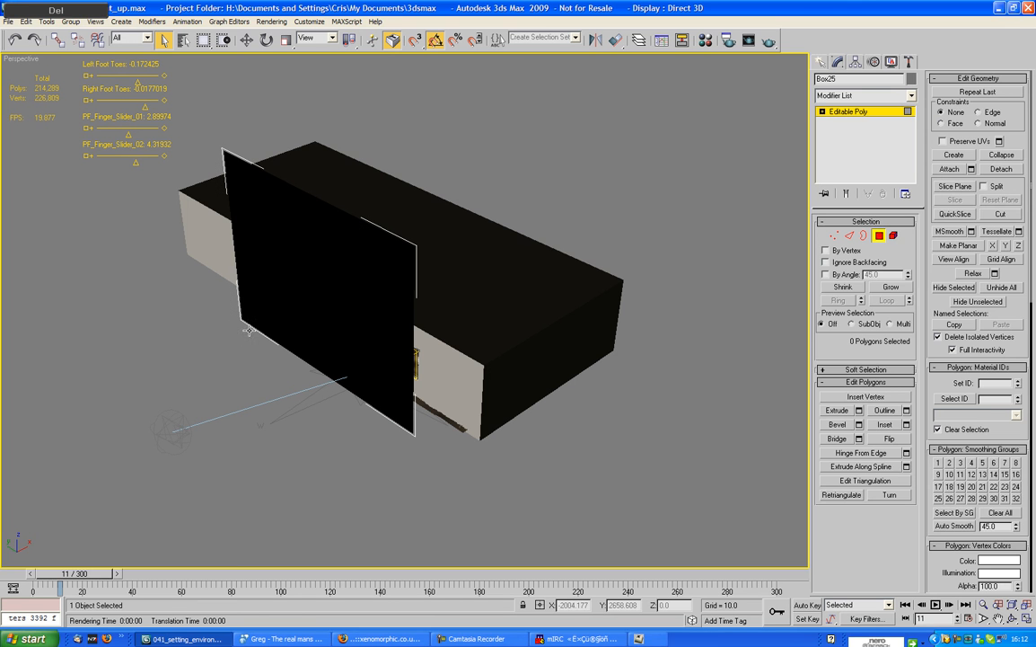
left_click(879, 237)
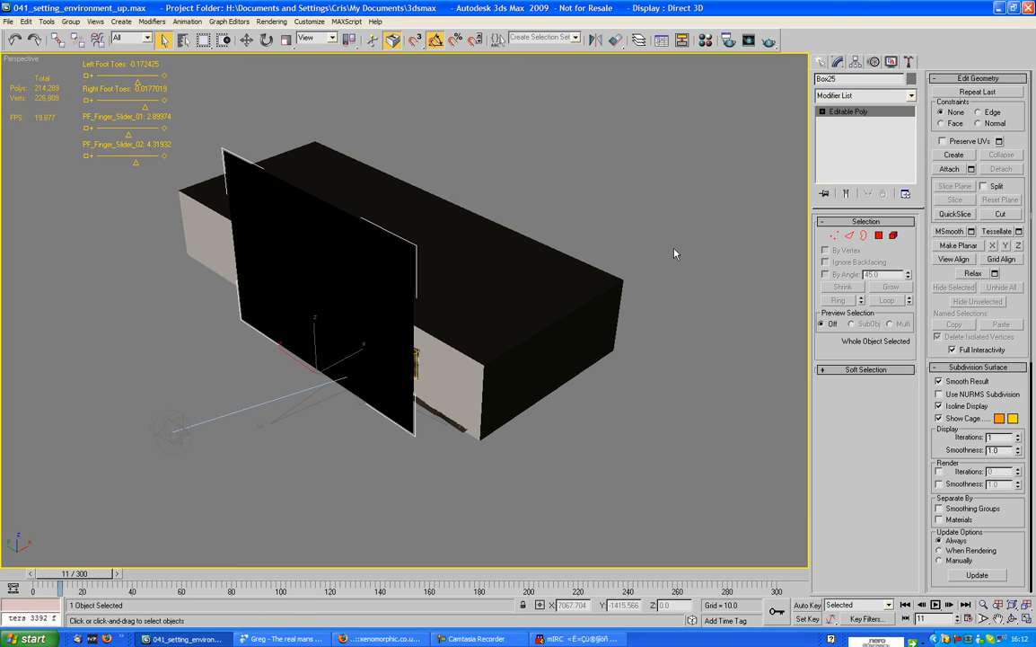
Step: Turn off Cast Shadows in the panel's object properties
right_click(343, 255)
left_click(370, 325)
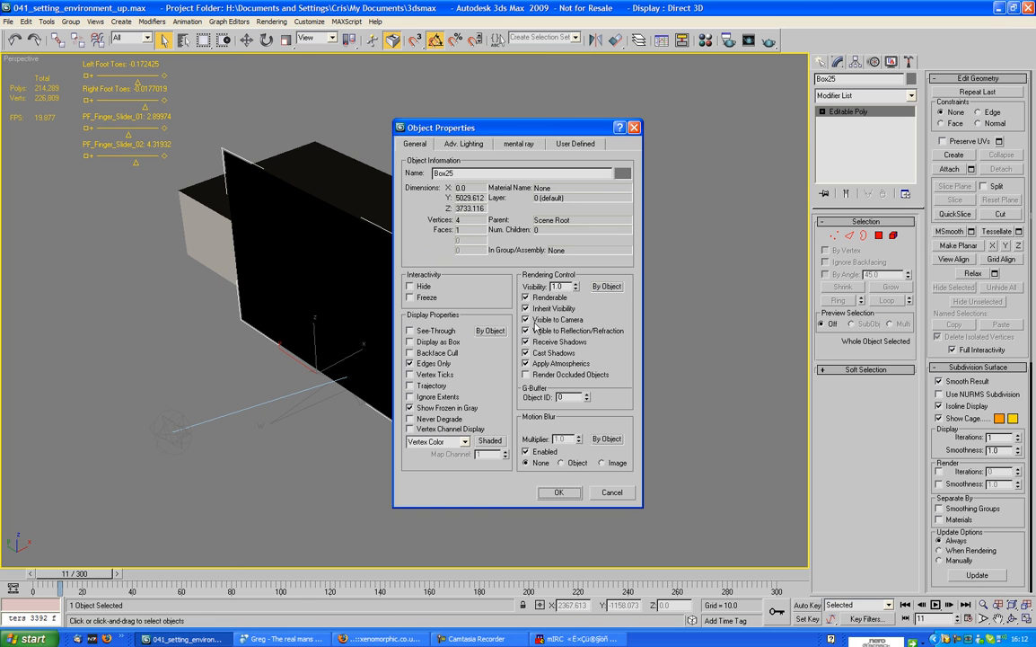
left_click(527, 353)
left_click(575, 493)
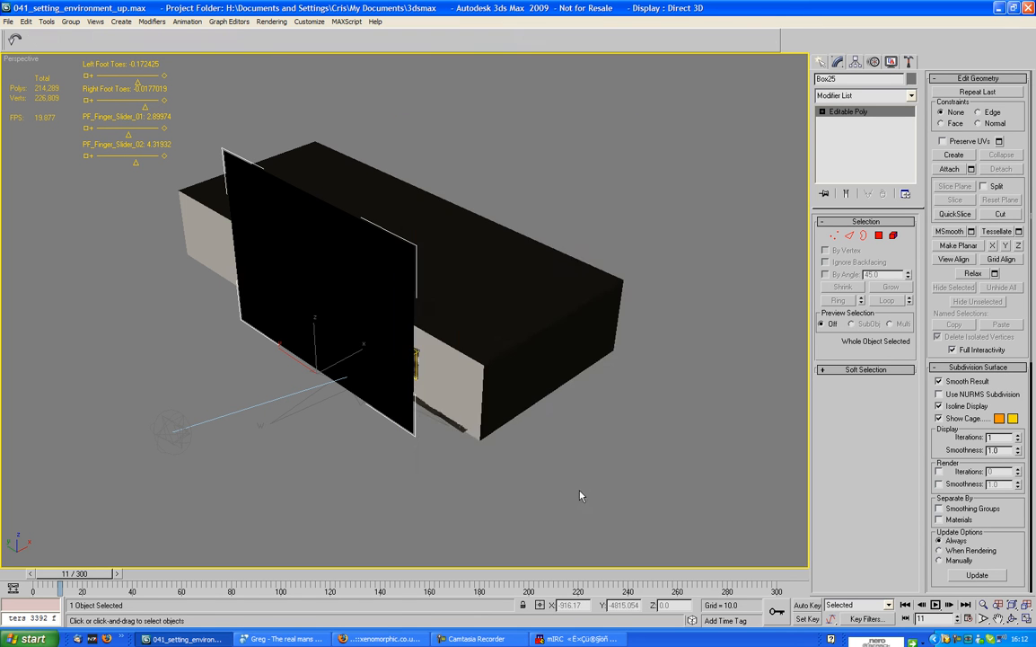
Step: Give the 10 - Default material a white diffuse colour and self-illumination of 100, and assign it to the panel outside the windows
middle_click_drag(518, 430, 398, 488, "alt")
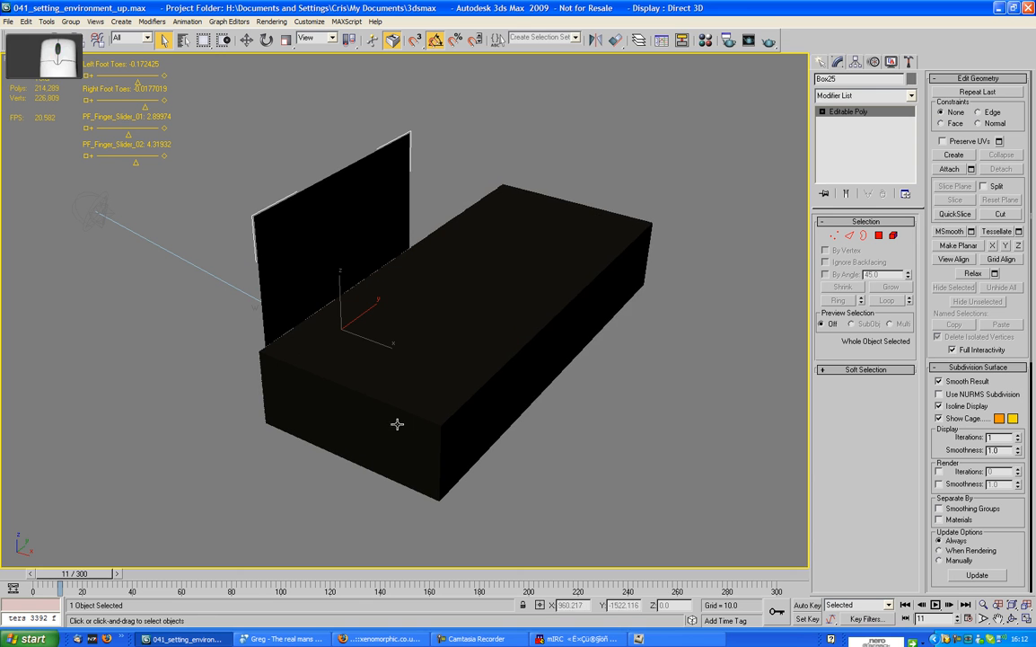
key("m")
left_click(593, 179)
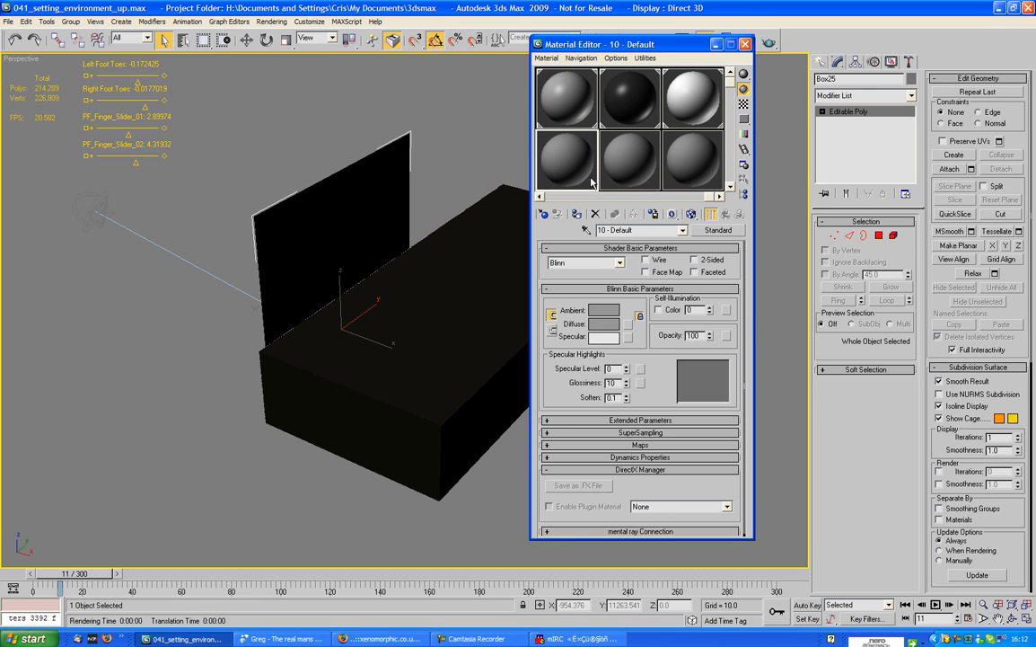
left_click(603, 325)
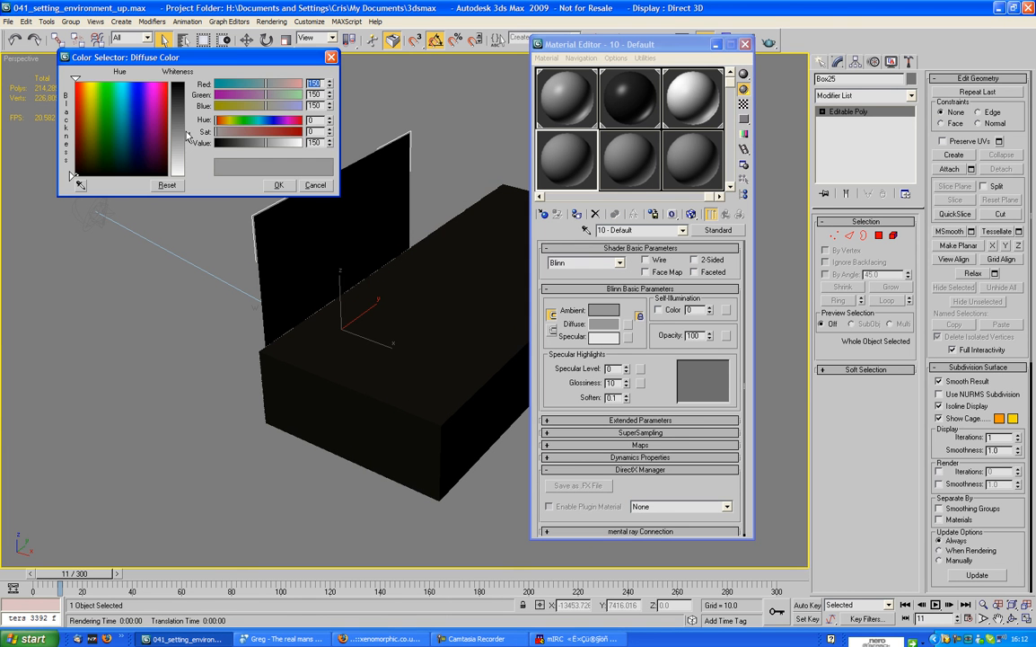
left_click_drag(182, 132, 180, 83)
left_click(278, 184)
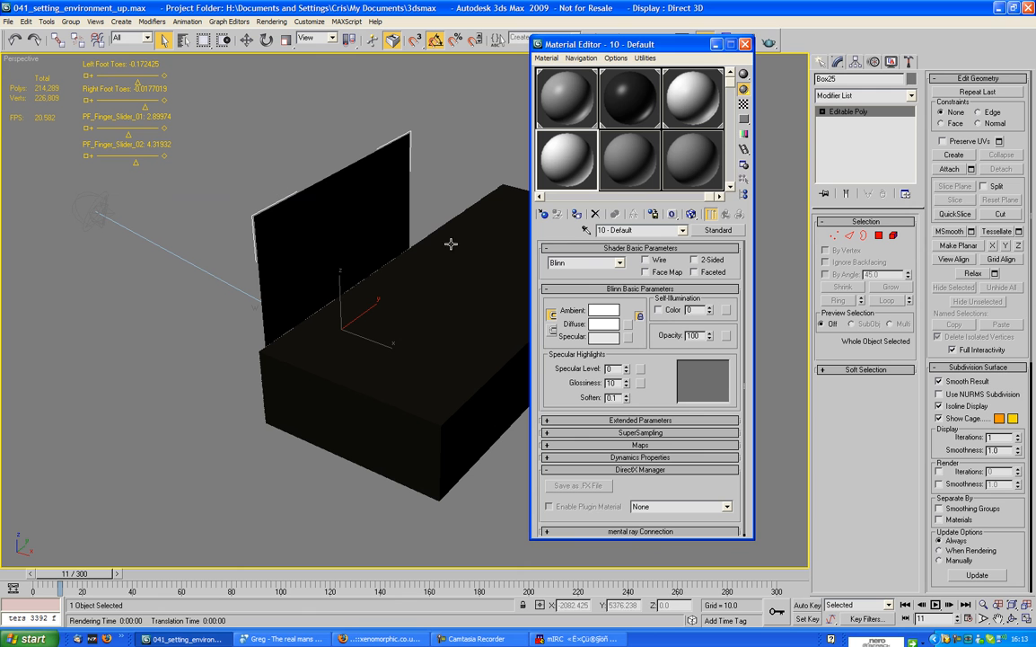
left_click_drag(710, 309, 708, 199)
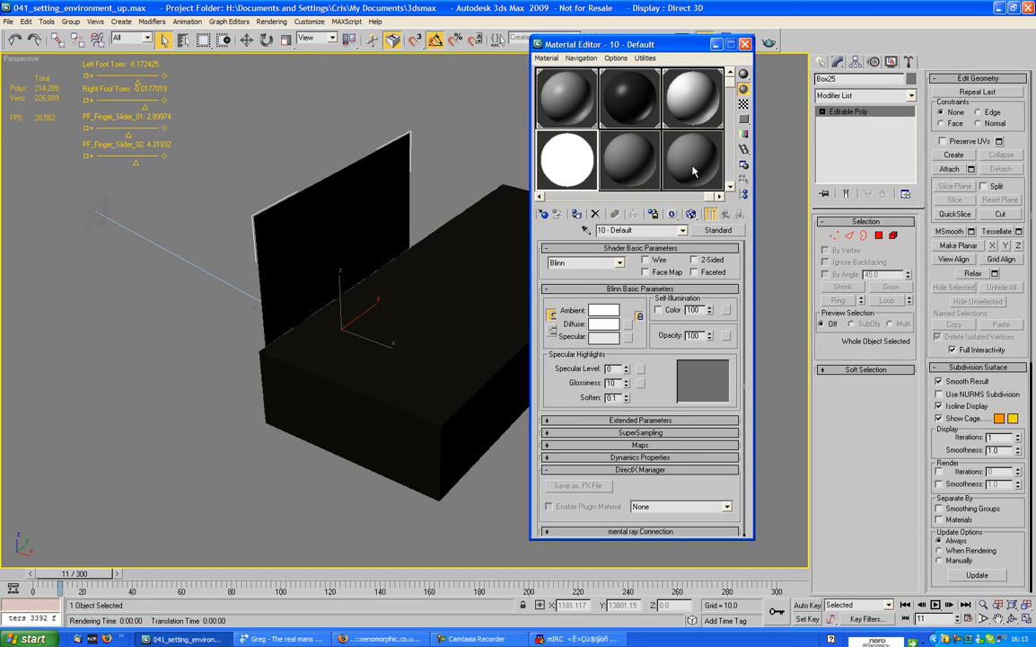
left_click_drag(568, 163, 352, 213)
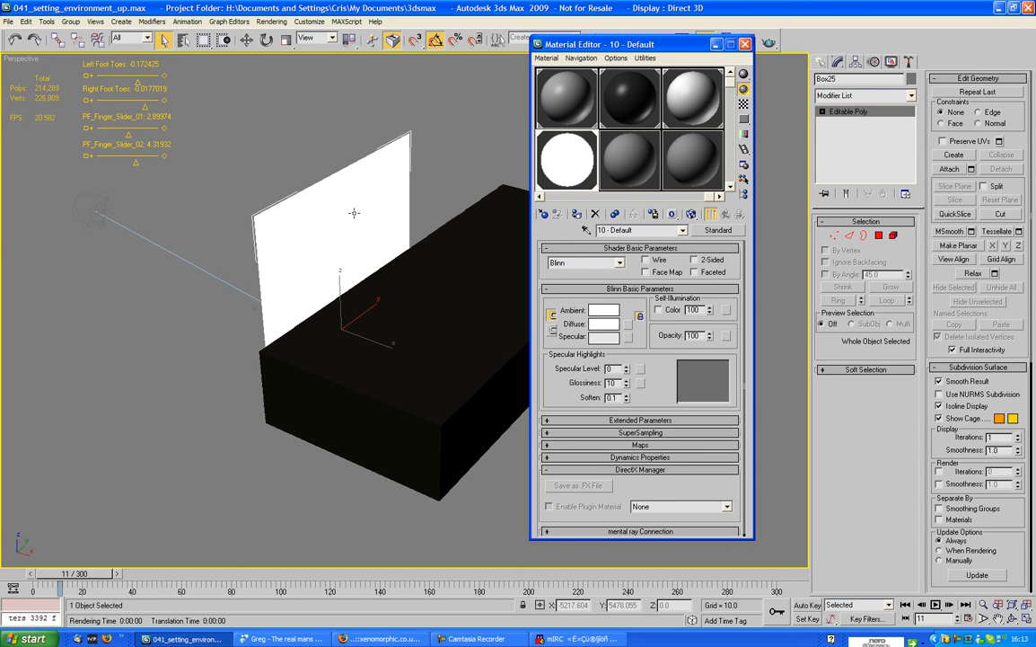
left_click(745, 44)
Step: Switch the viewport to Camera01 and scrub the animation to frame 107
key("c")
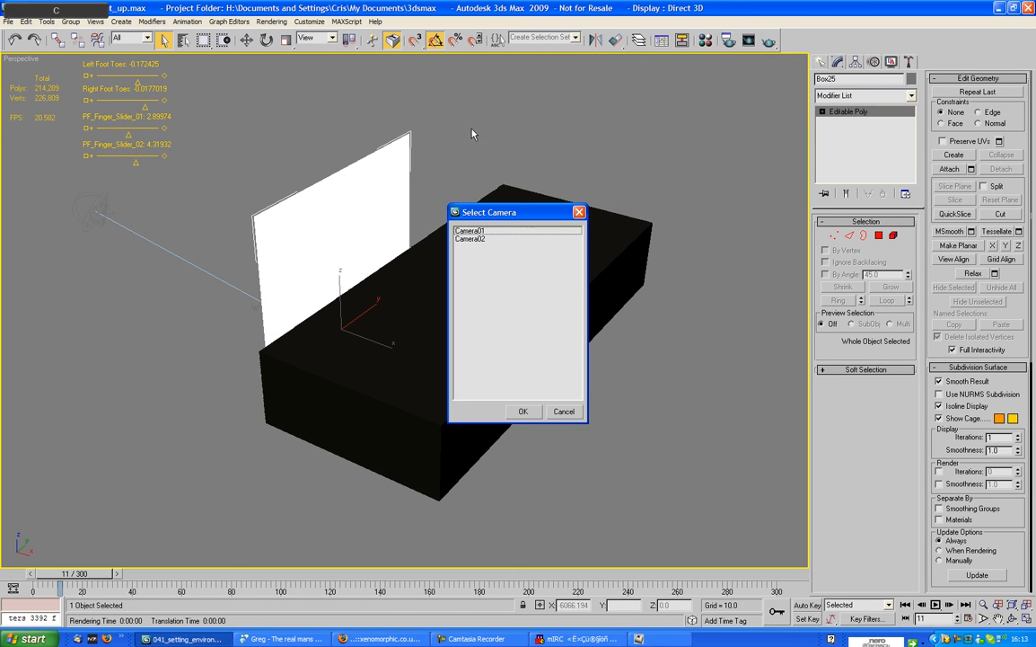
double_click(476, 231)
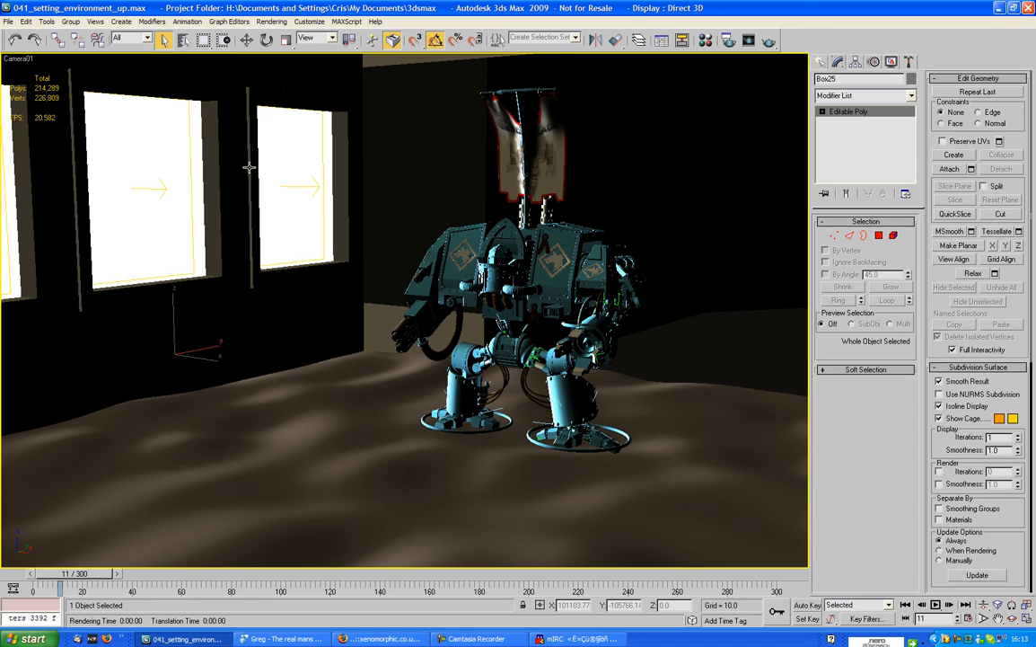
left_click(164, 41)
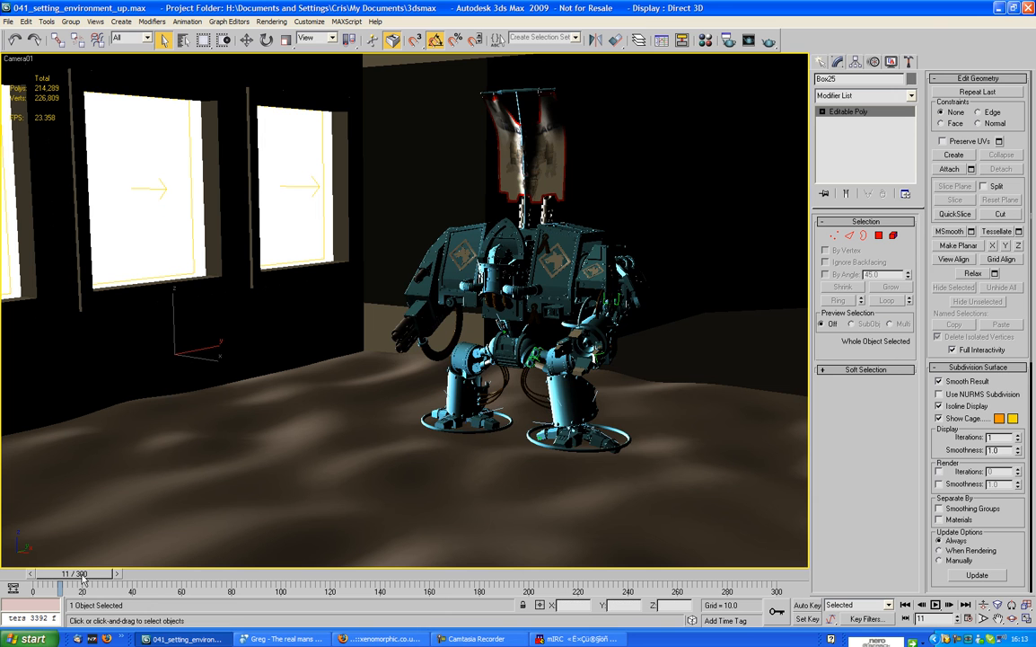
left_click_drag(99, 573, 259, 582)
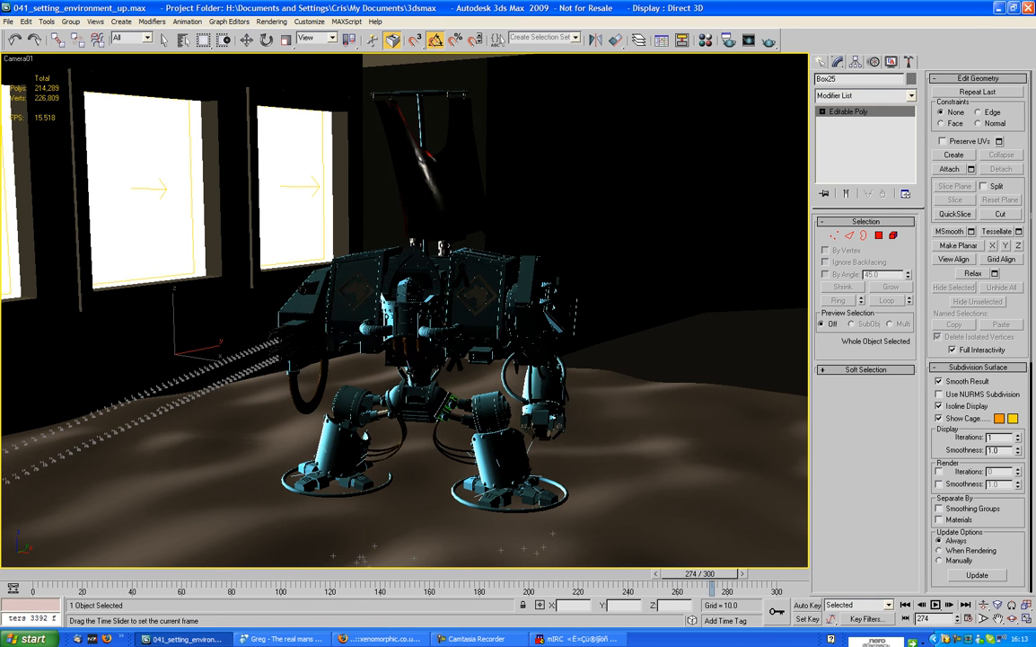
left_click_drag(771, 573, 303, 423)
Step: Add an EdgeChEx modifier to ENV_01_Windowed, set its chamfer to Stand, and check the chamfered edges in wireframe
left_click(257, 258)
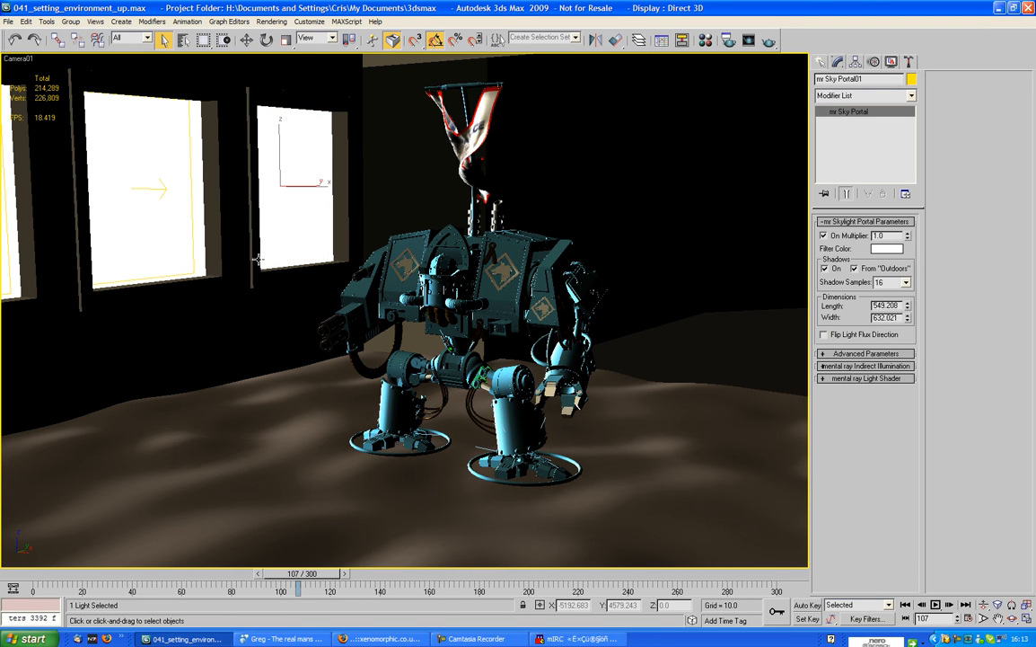
left_click(365, 157)
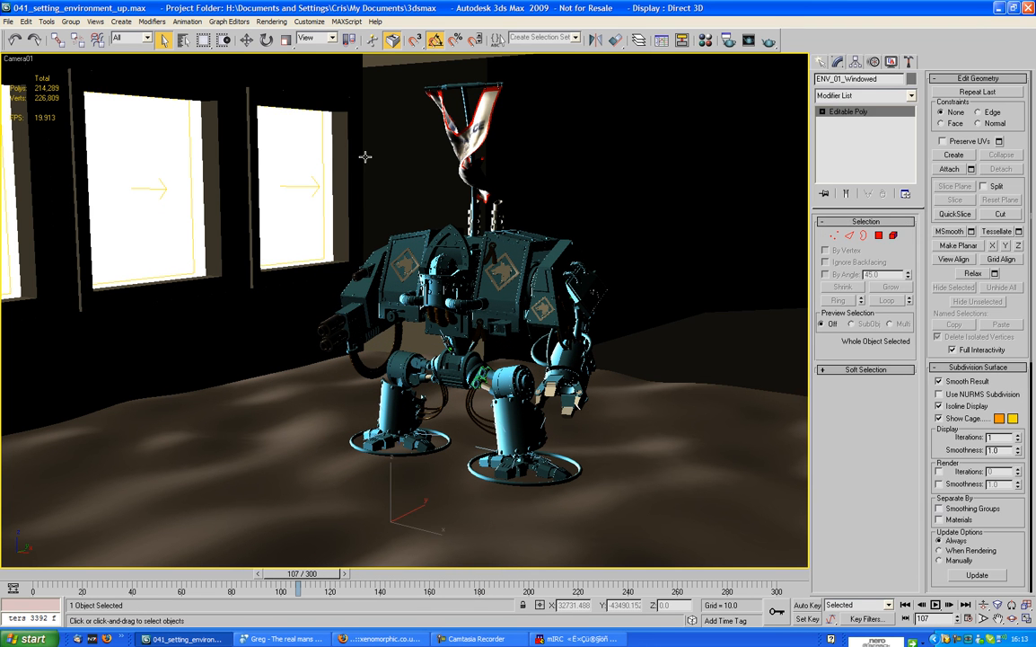
left_click(895, 97)
key("e")
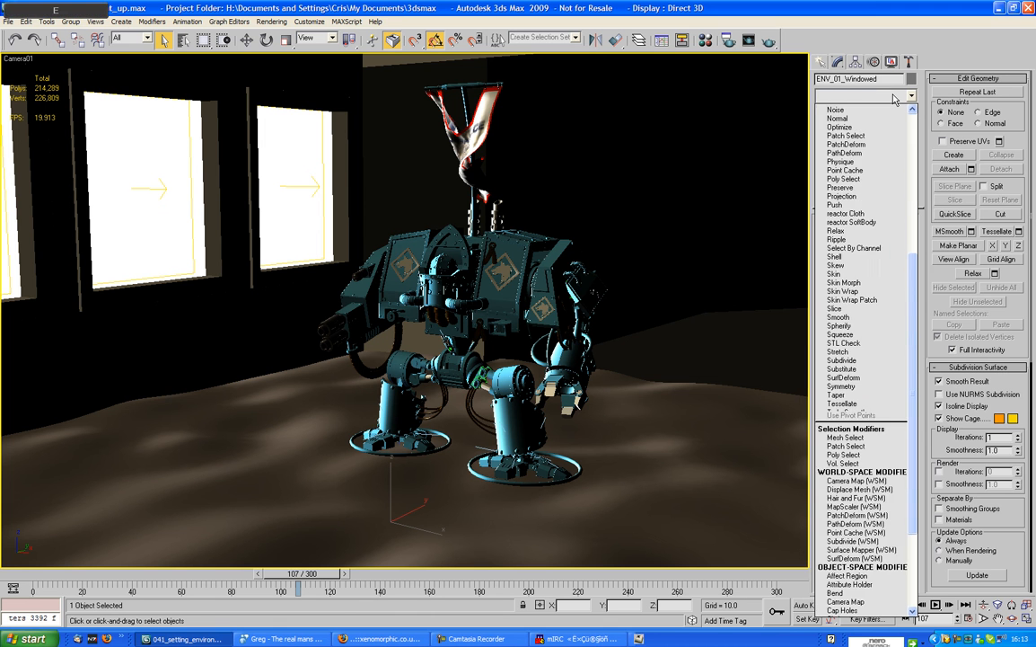
key("Return")
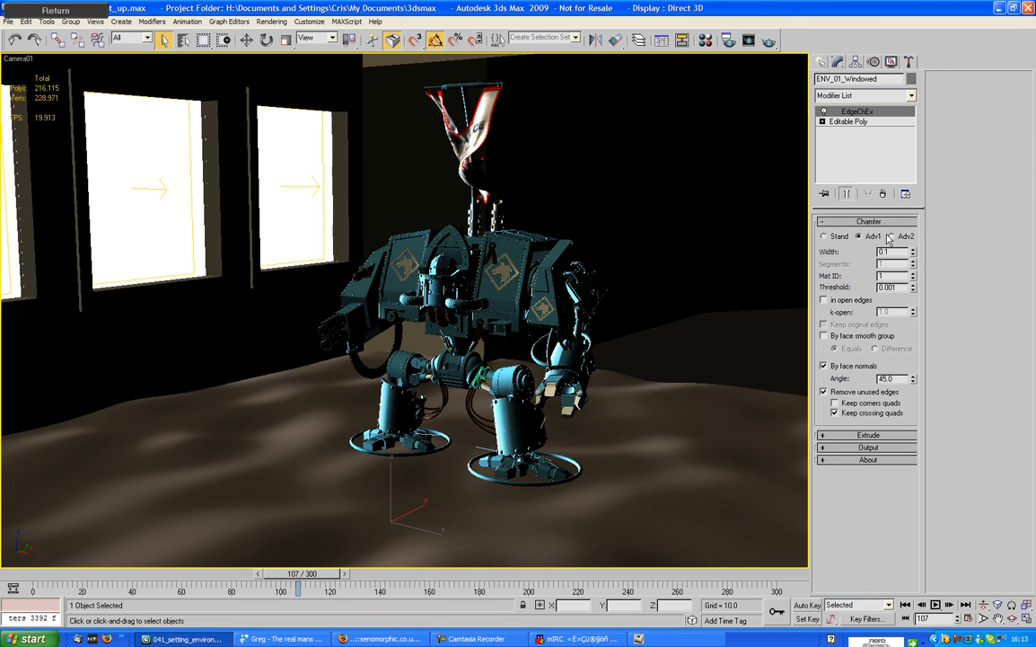
left_click(826, 236)
key("F4")
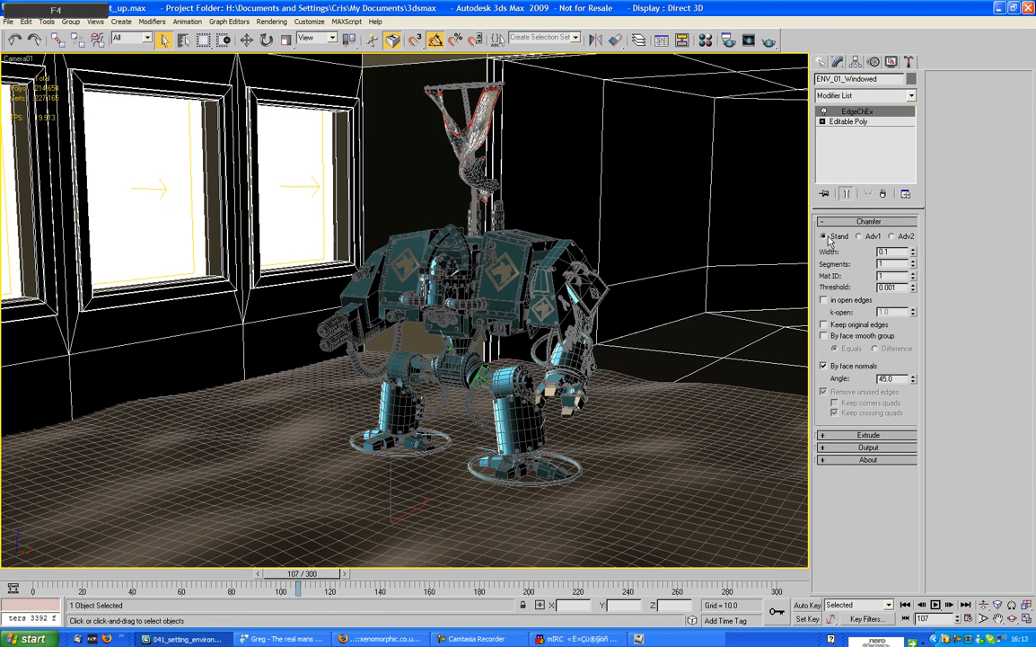
key("F4")
Step: Collapse the chamfered ENV_01_Windowed object into an Editable Poly
right_click(477, 110)
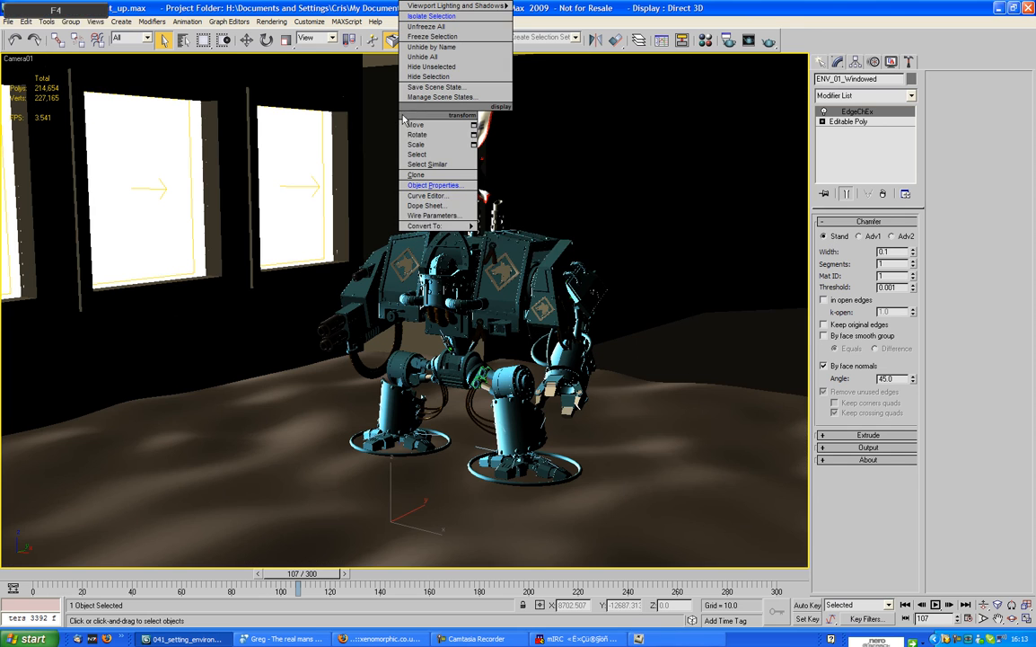
mouse_move(474, 227)
left_click(520, 236)
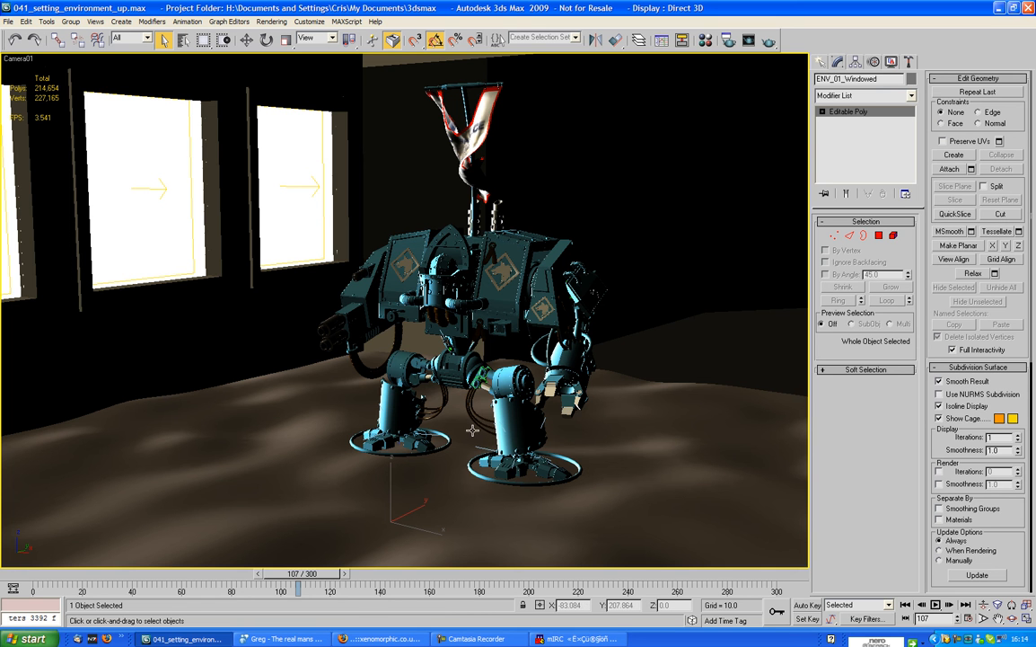
Step: Move the animation to frame 176 and save the scene
left_click_drag(281, 578, 441, 517)
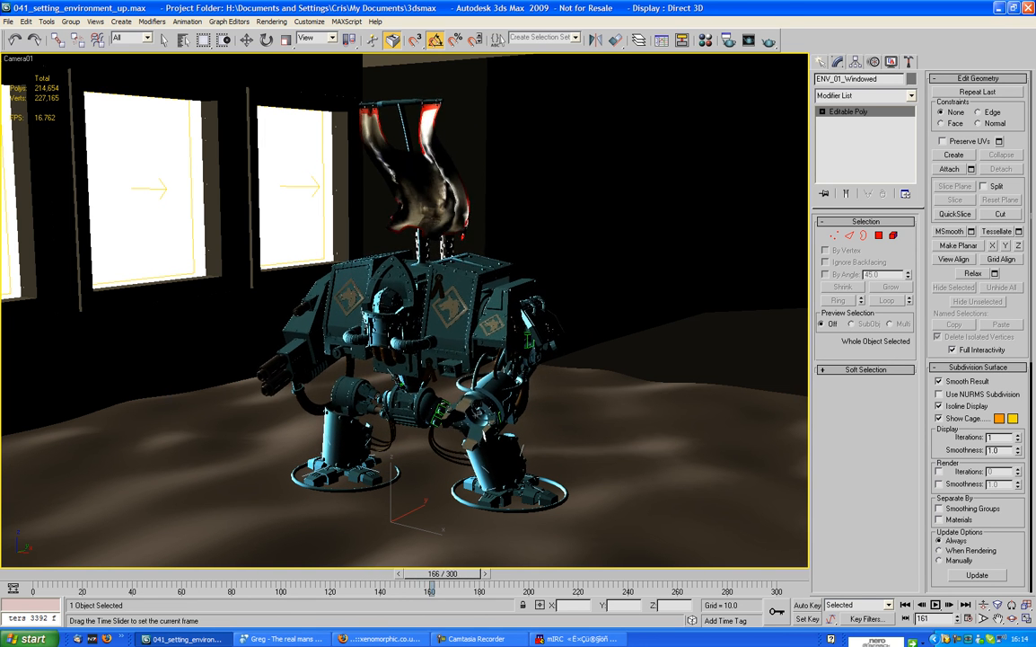
left_click_drag(441, 573, 455, 631)
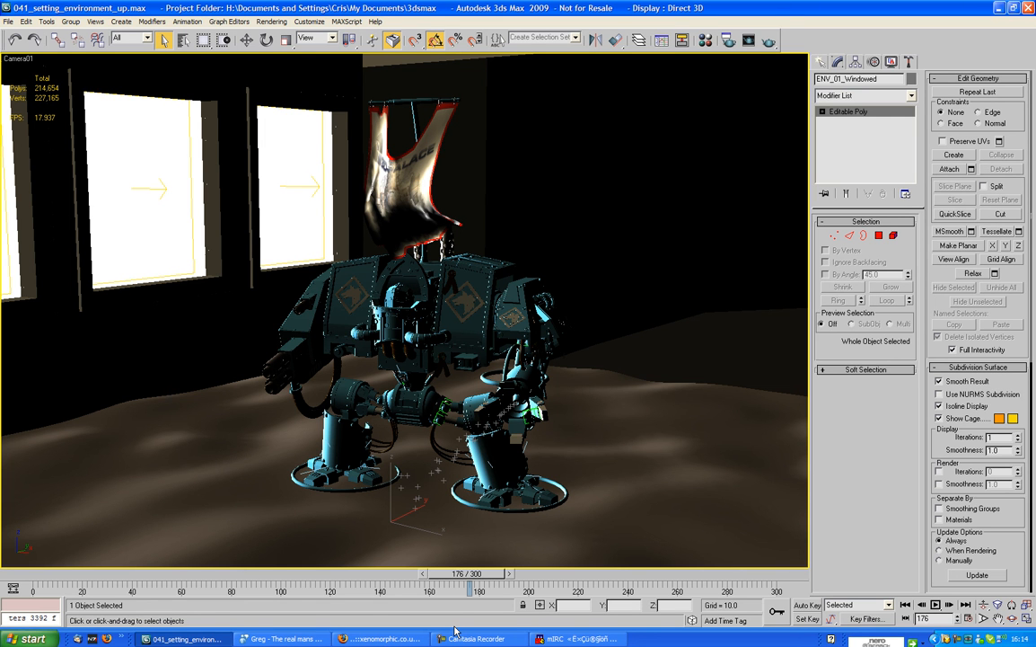
key("ctrl+s")
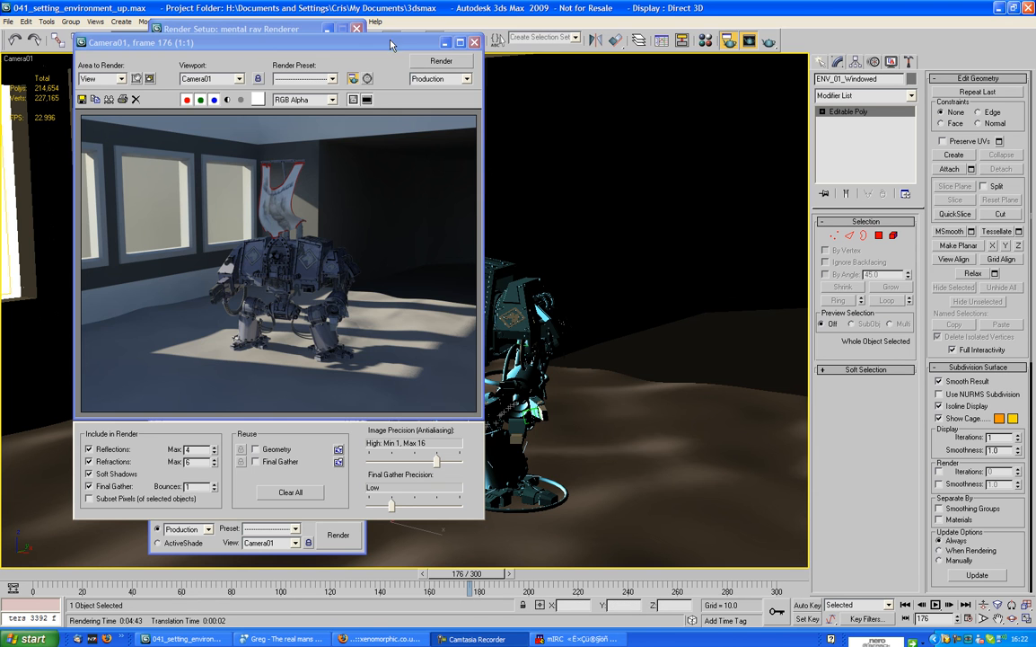
Step: Move the rendered frame window off the render setup and examine the lighting in the frame 176 render
left_click_drag(391, 45, 707, 29)
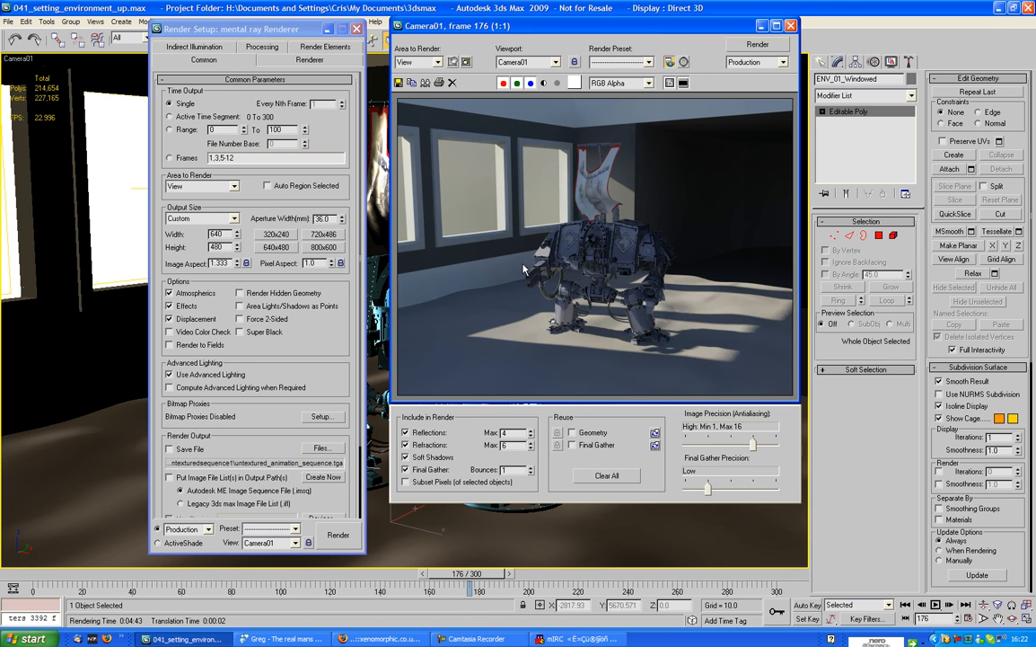
scroll(524, 268, "up", 1)
scroll(524, 267, "down", 1)
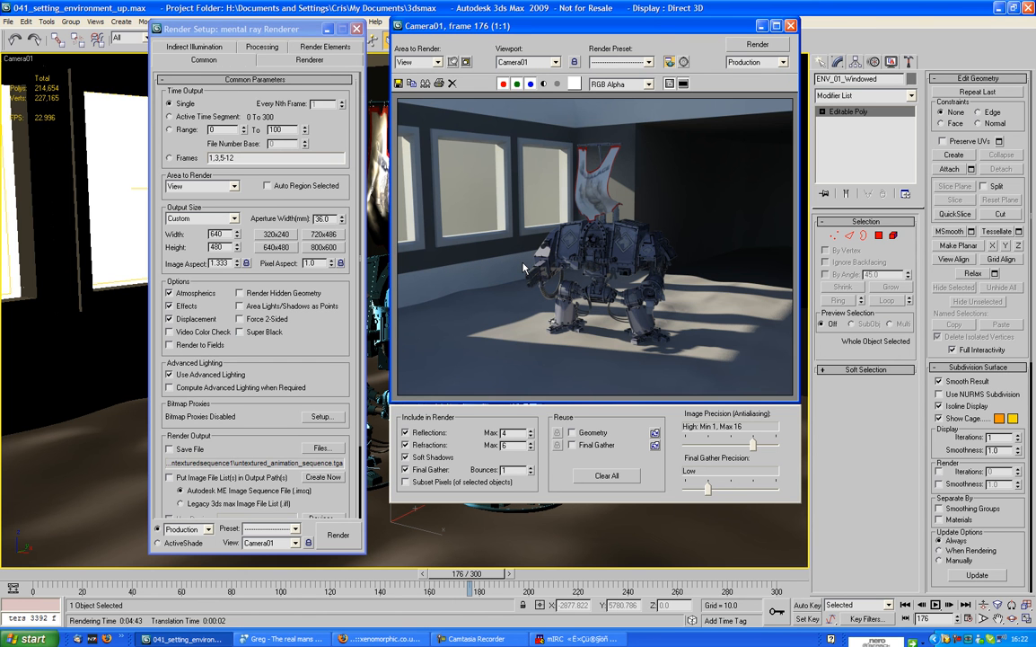